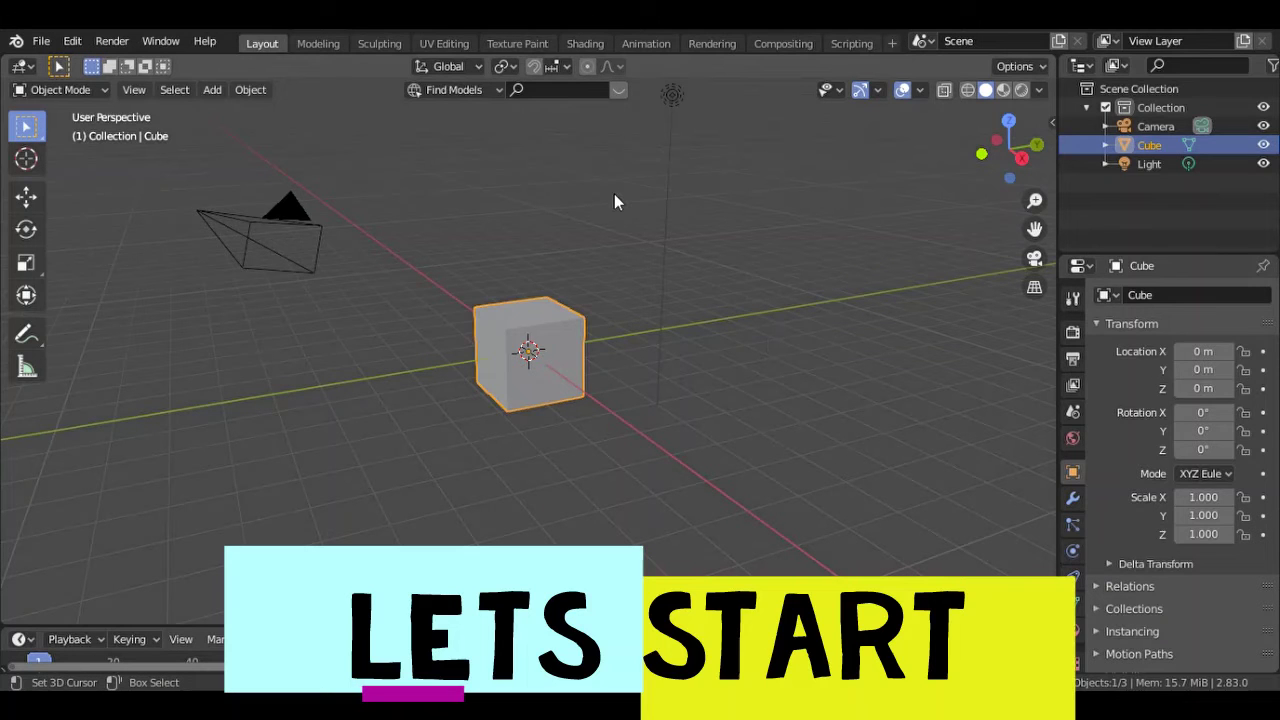
Replace the default cube with a cylinder and raise it along Z.
key("Delete")
left_click(212, 89)
left_click(380, 205)
left_click(603, 331)
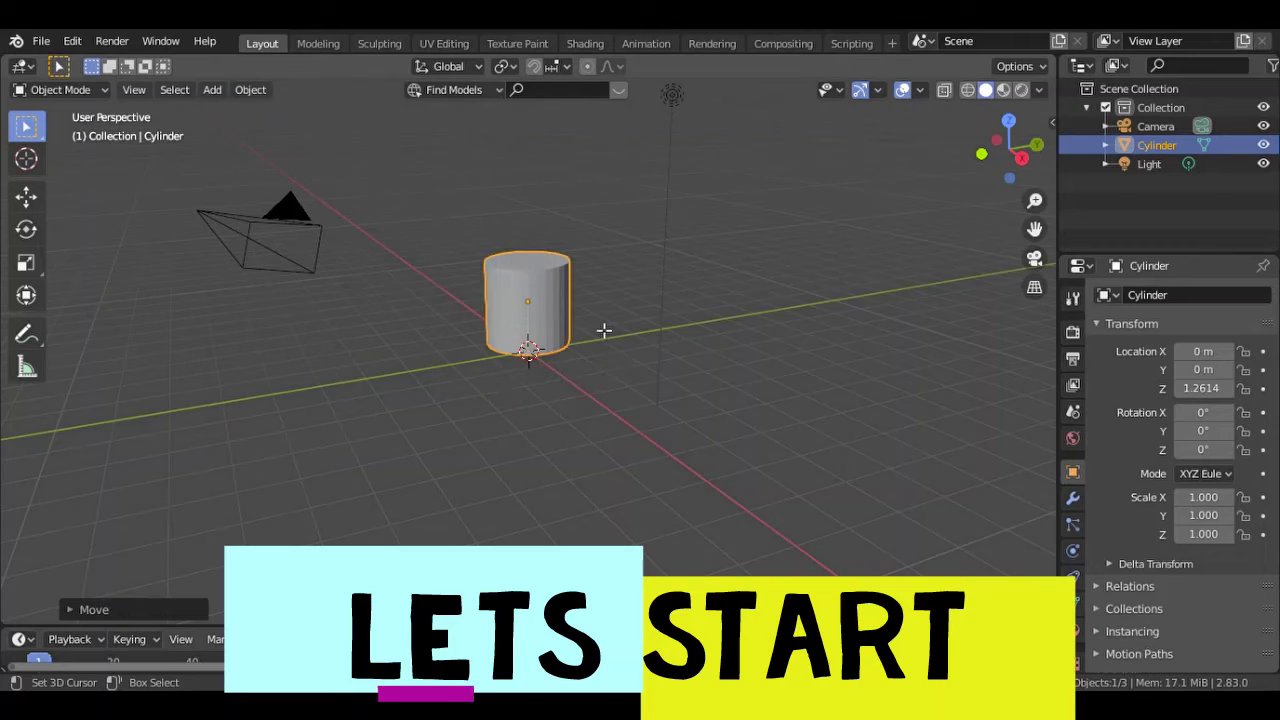
In Edit Mode, move and shrink the cylinder's top face to taper it into a cone.
key("Tab")
key("alt+a")
left_click_drag(1005, 145, 971, 183)
key("g")
key("z")
left_click(896, 222)
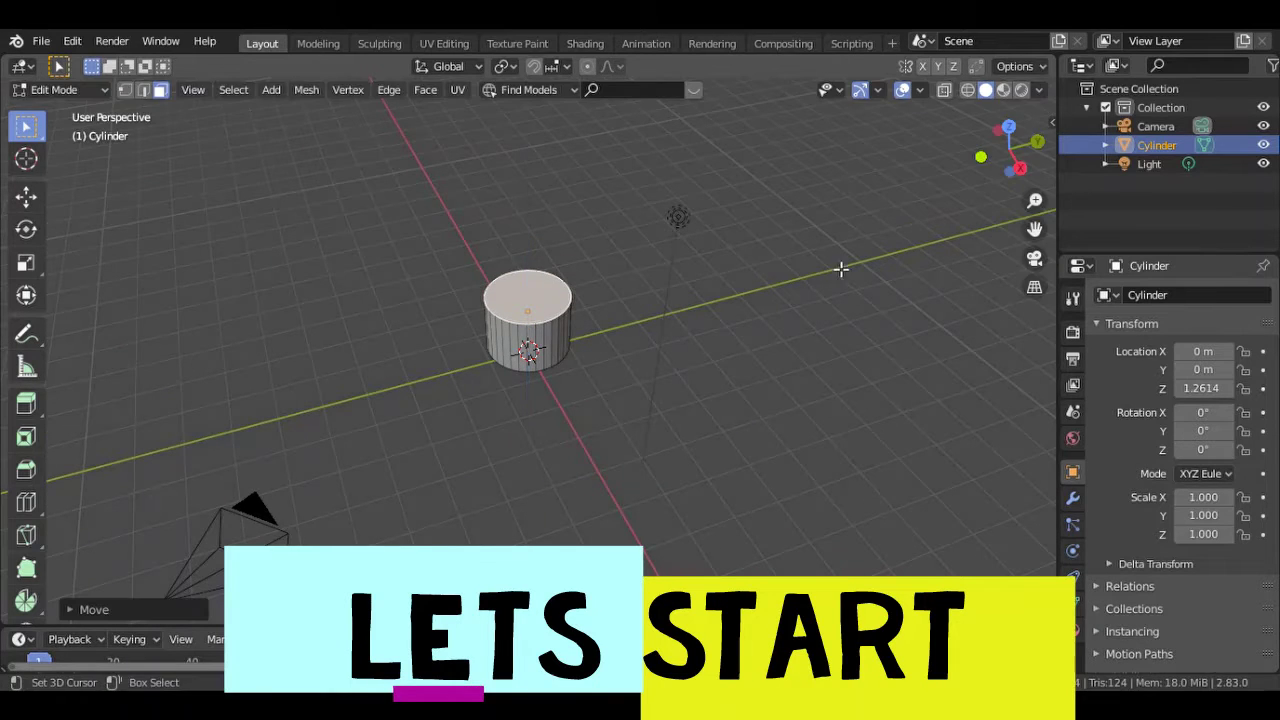
key("s")
left_click(646, 293)
key("g")
key("z")
left_click(642, 324)
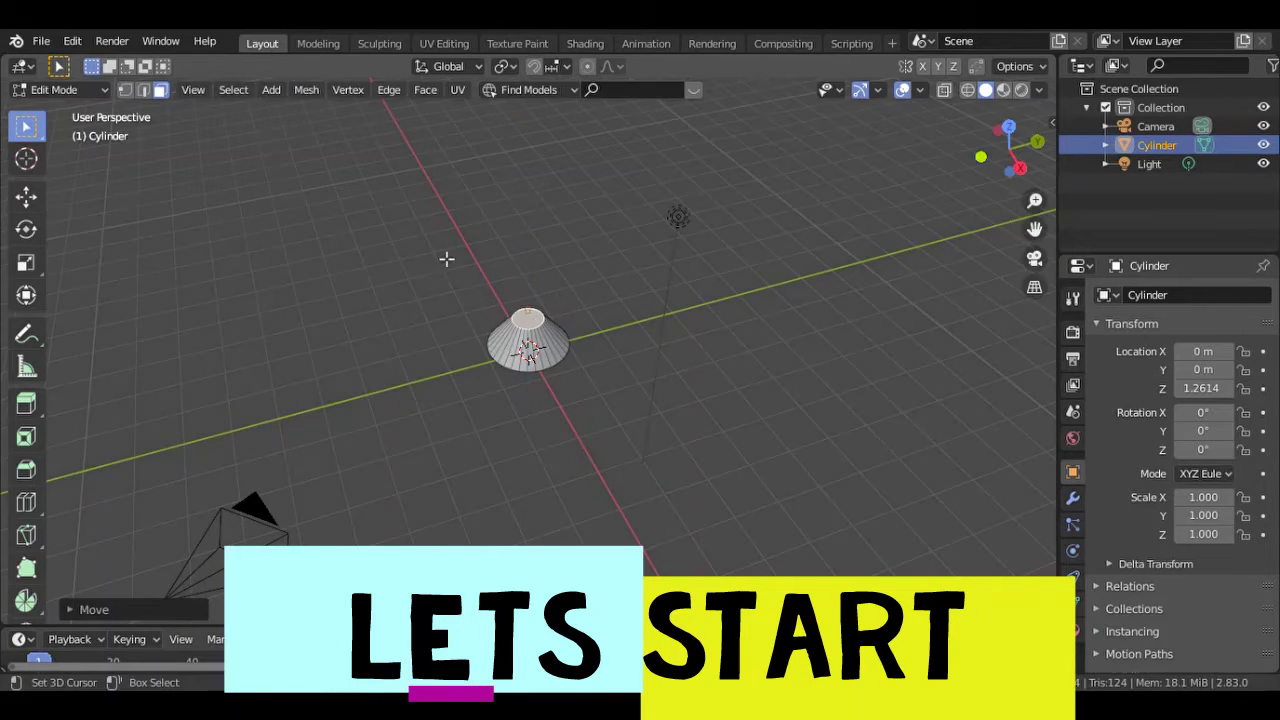
Enlarge the whole cone mesh and raise it vertically.
key("a")
key("s")
left_click(634, 400)
mouse_move(1005, 145)
left_mouse_down()
mouse_move(985, 165)
mouse_move(1000, 150)
left_mouse_up()
key("g")
key("z")
left_click(408, 331)
Reposition the top face's height along Z, then switch to vertex selection.
left_click(535, 292)
key("g")
key("z")
left_click(603, 314)
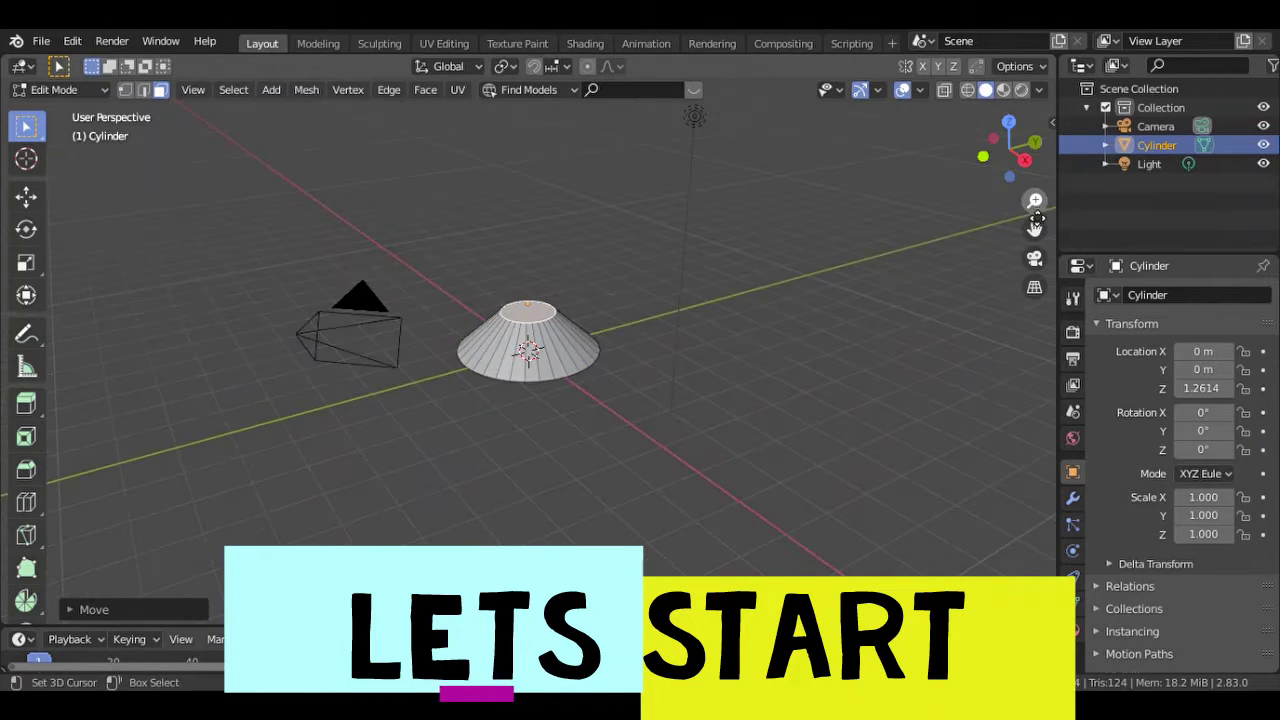
scroll(540, 340, "up", 3)
mouse_move(600, 300)
middle_mouse_down()
mouse_move(634, 286)
mouse_move(548, 401)
mouse_move(560, 330)
middle_mouse_up()
left_click(540, 398)
Move the alternate bottom rim vertices along Z and scale them into spikes.
key("g")
right_click(541, 391)
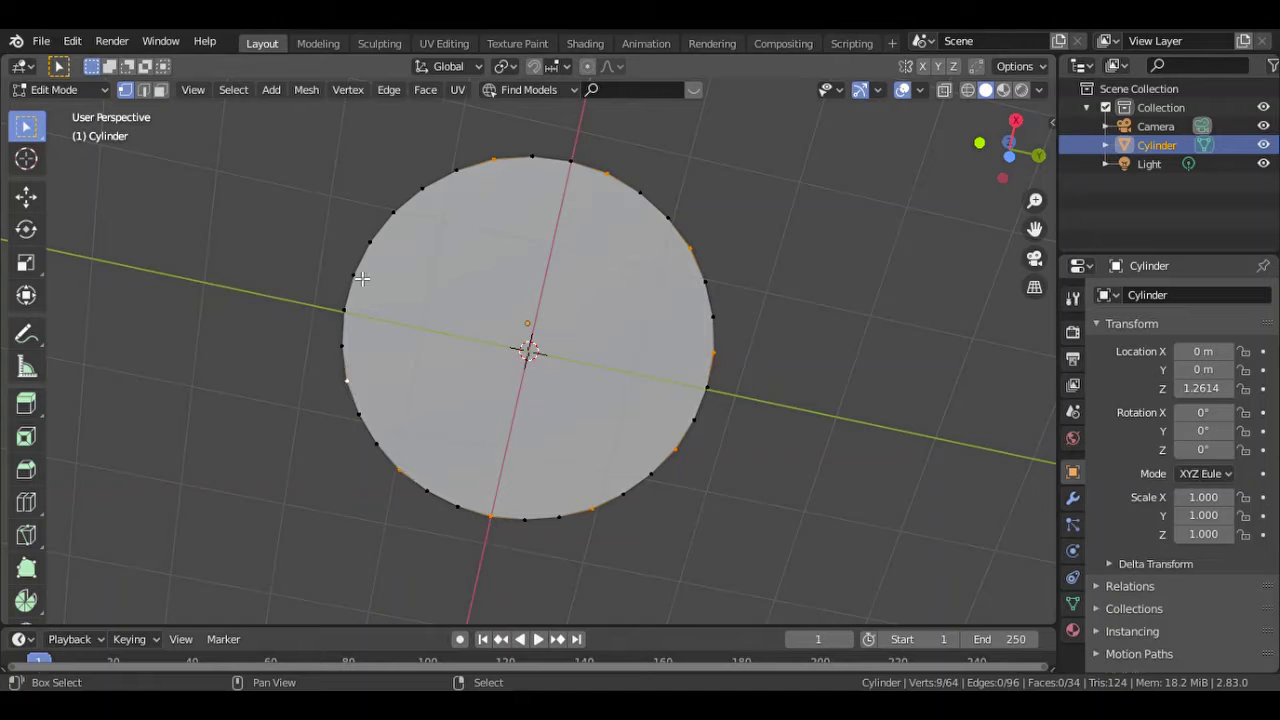
left_click_drag(990, 178, 1009, 120)
key("g")
key("z")
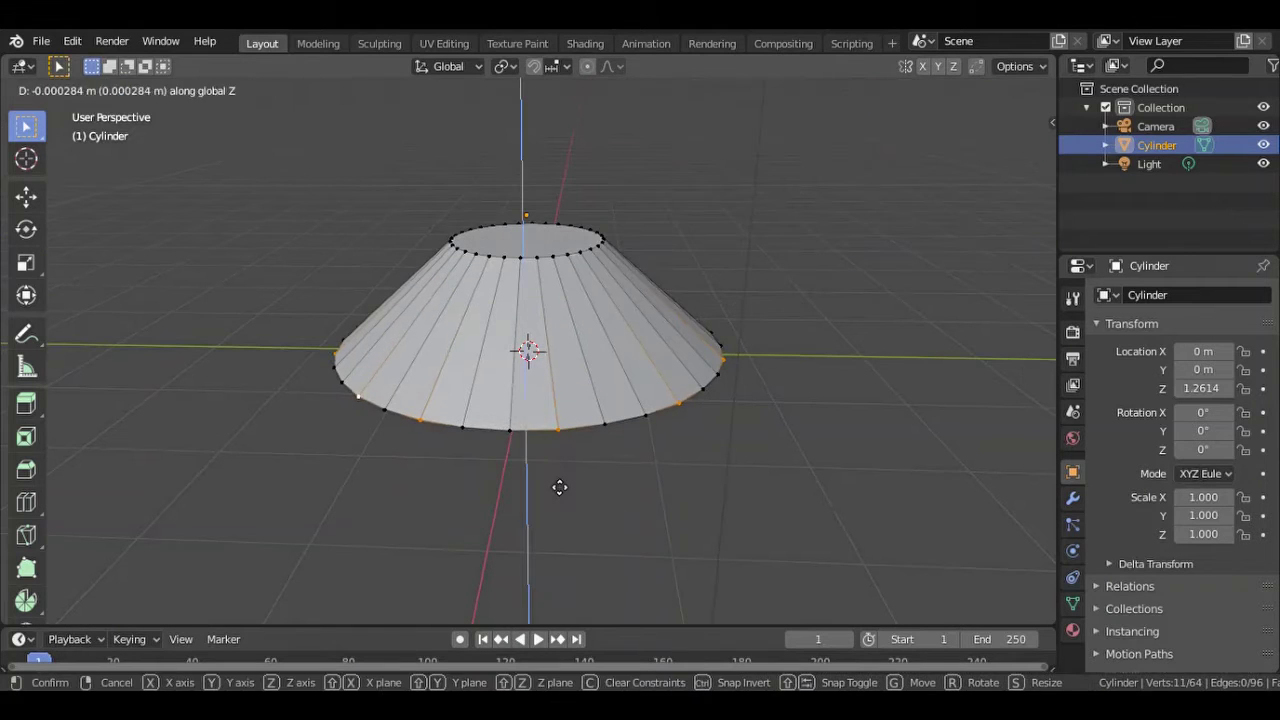
left_click(557, 443)
mouse_move(557, 443)
middle_mouse_down()
mouse_move(560, 400)
mouse_move(760, 314)
middle_mouse_up()
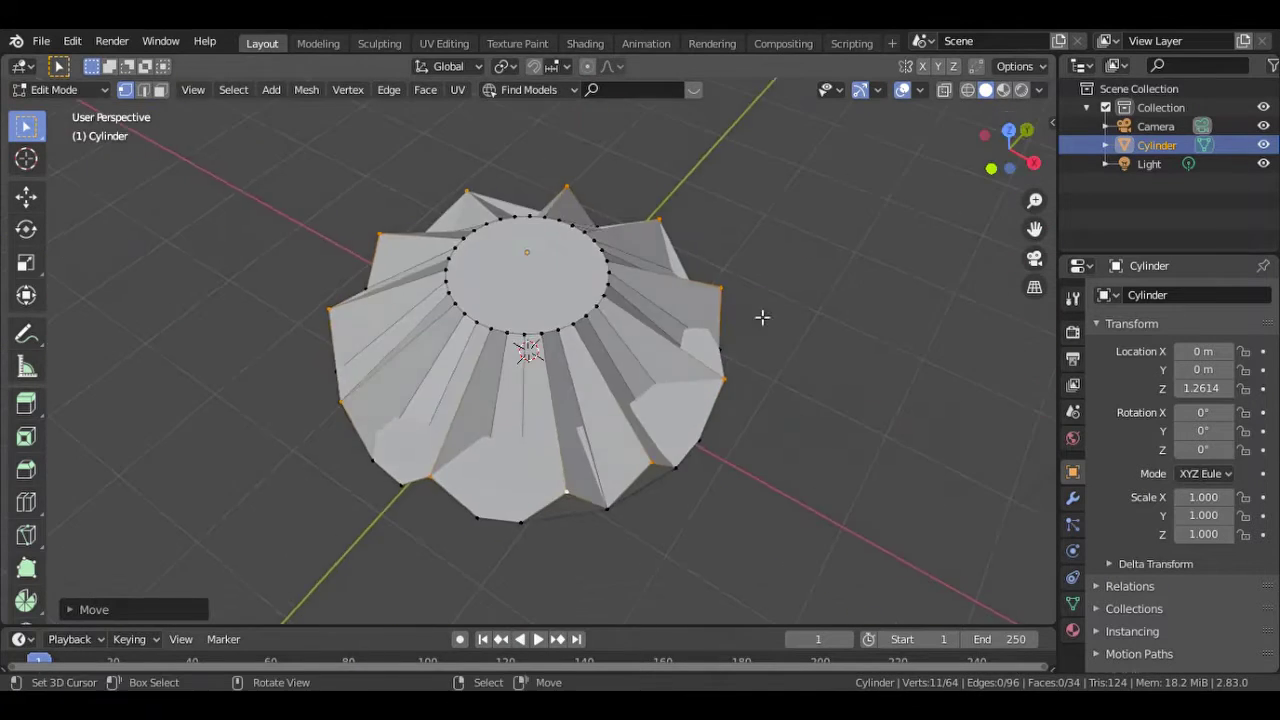
key("s")
left_click(736, 374)
Adjust the top face's height along Z.
middle_click_drag(736, 374, 852, 387)
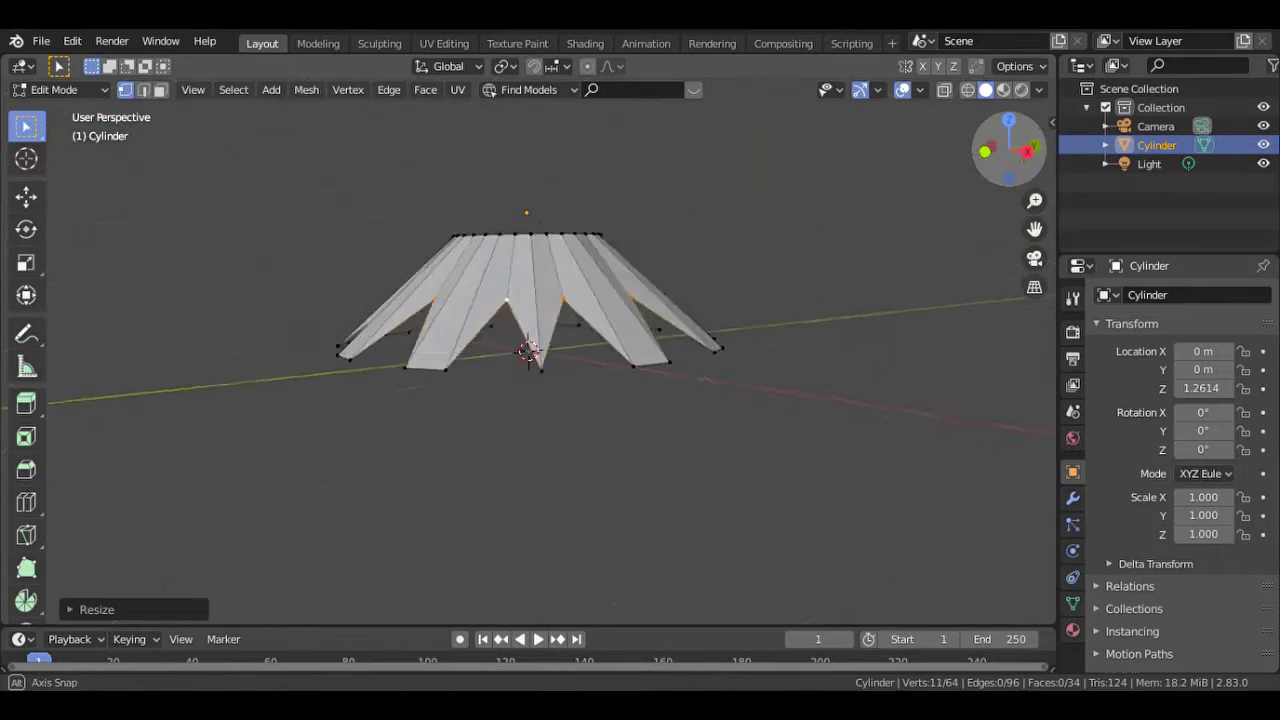
left_click_drag(1005, 150, 1000, 160)
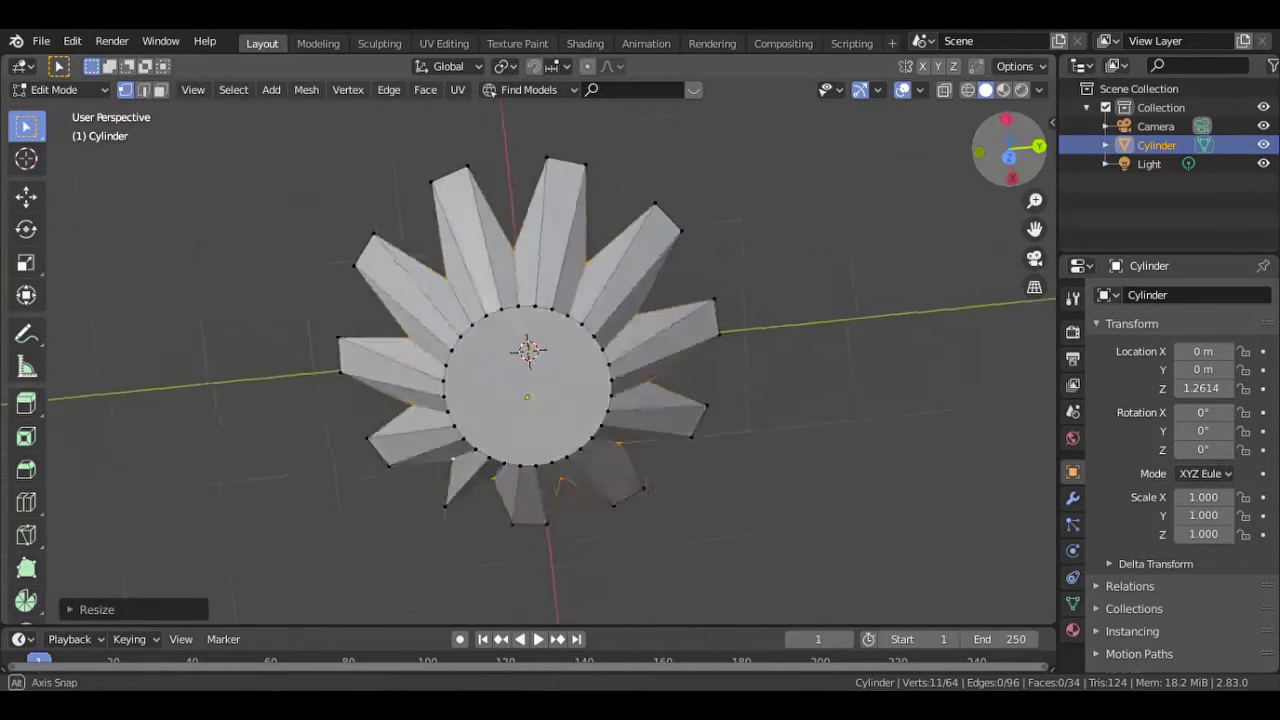
key("g")
key("z")
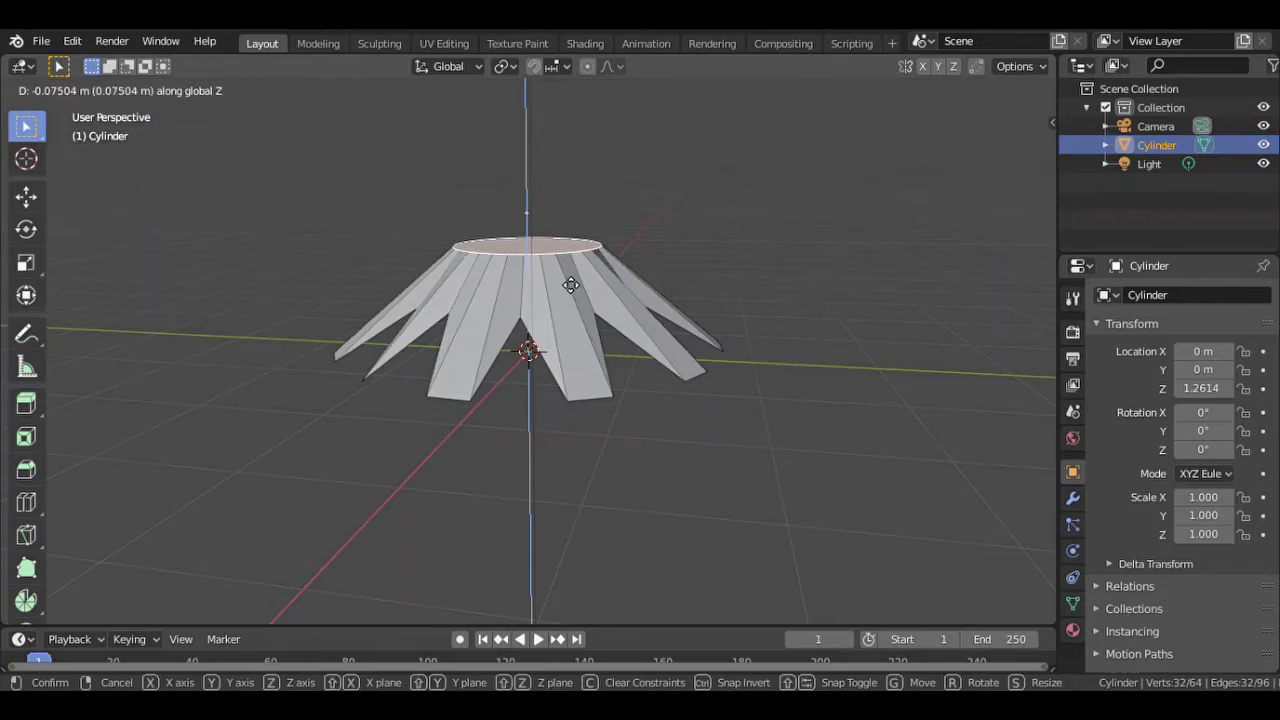
key("Return")
left_click_drag(1005, 150, 1035, 200)
In Object Mode, scale the spiky layer to 2.000 on X and Y.
key("Tab")
key("s")
key("x")
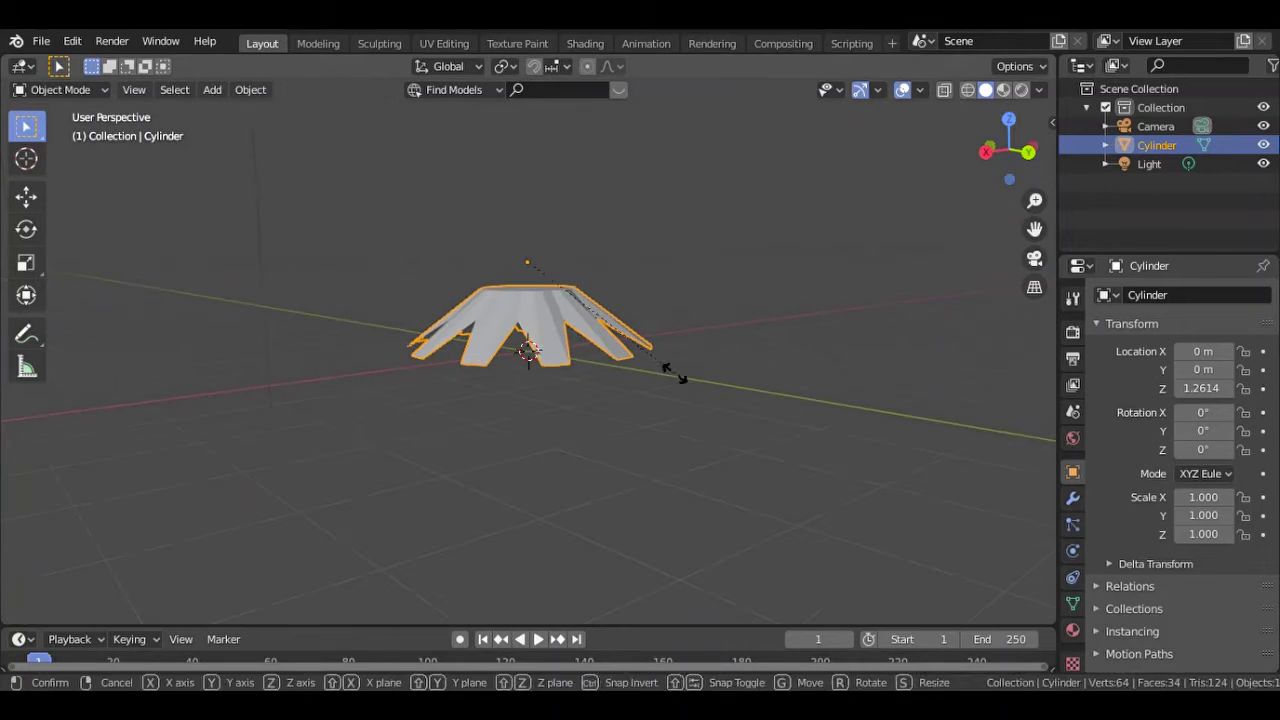
left_click(671, 366)
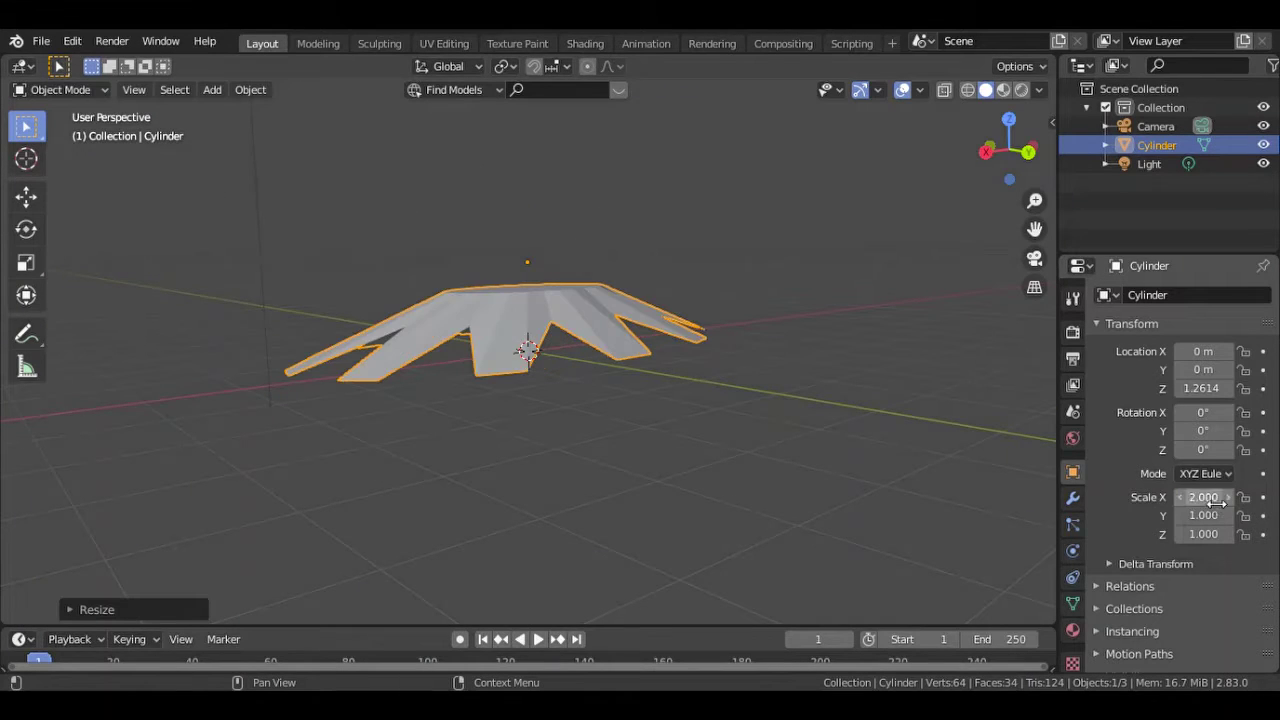
type("2")
key("Return")
left_click_drag(1005, 150, 909, 171)
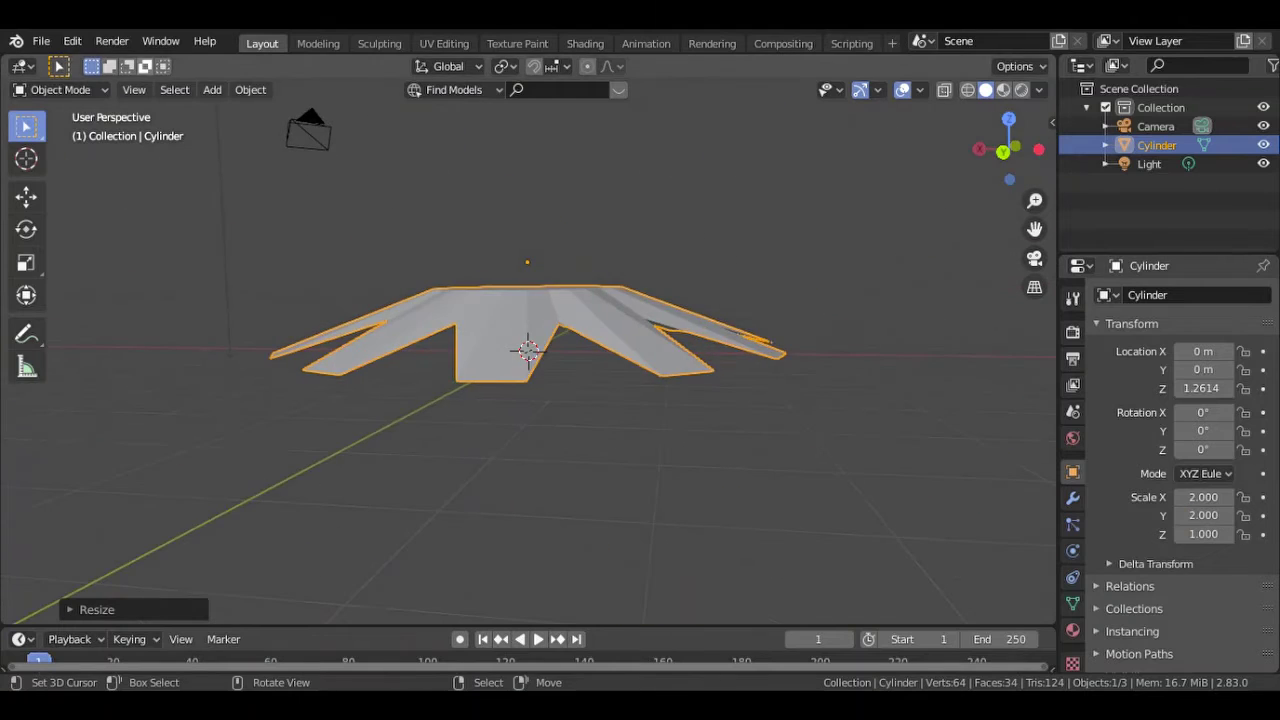
Raise the layer's top face in Edit Mode, then return to Object Mode.
key("Tab")
middle_click_drag(909, 171, 694, 271)
key("g")
key("z")
key("Return")
middle_click_drag(543, 323, 490, 365)
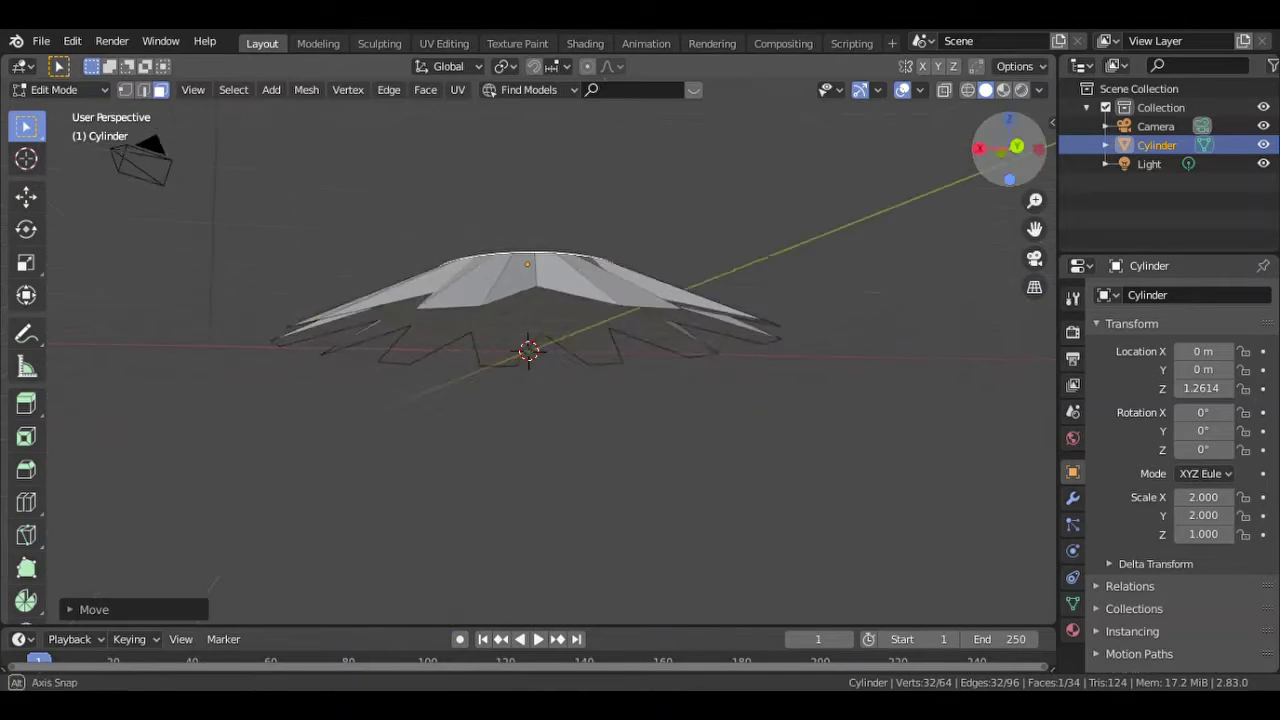
key("Tab")
left_click_drag(1010, 148, 977, 153)
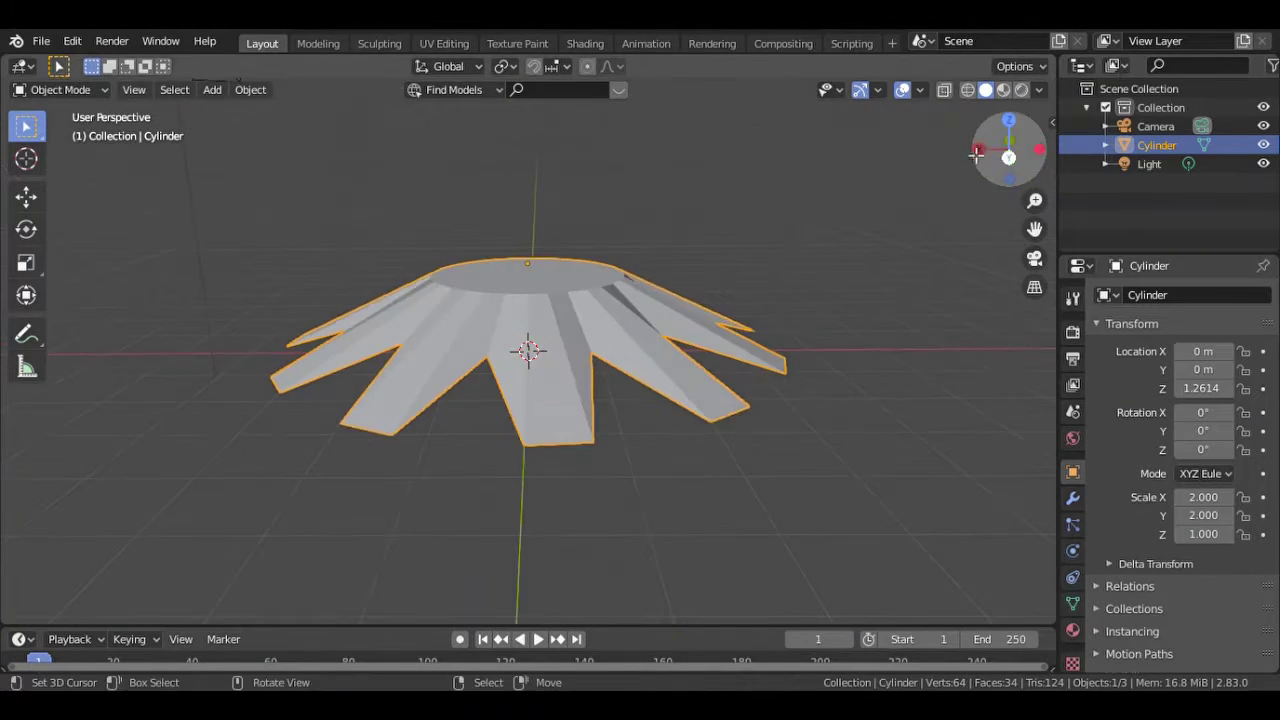
Stack four duplicates of the branch layer upward along Z, through Cylinder.004.
key("shift+d")
key("z")
left_click(809, 241)
key("shift+d")
key("z")
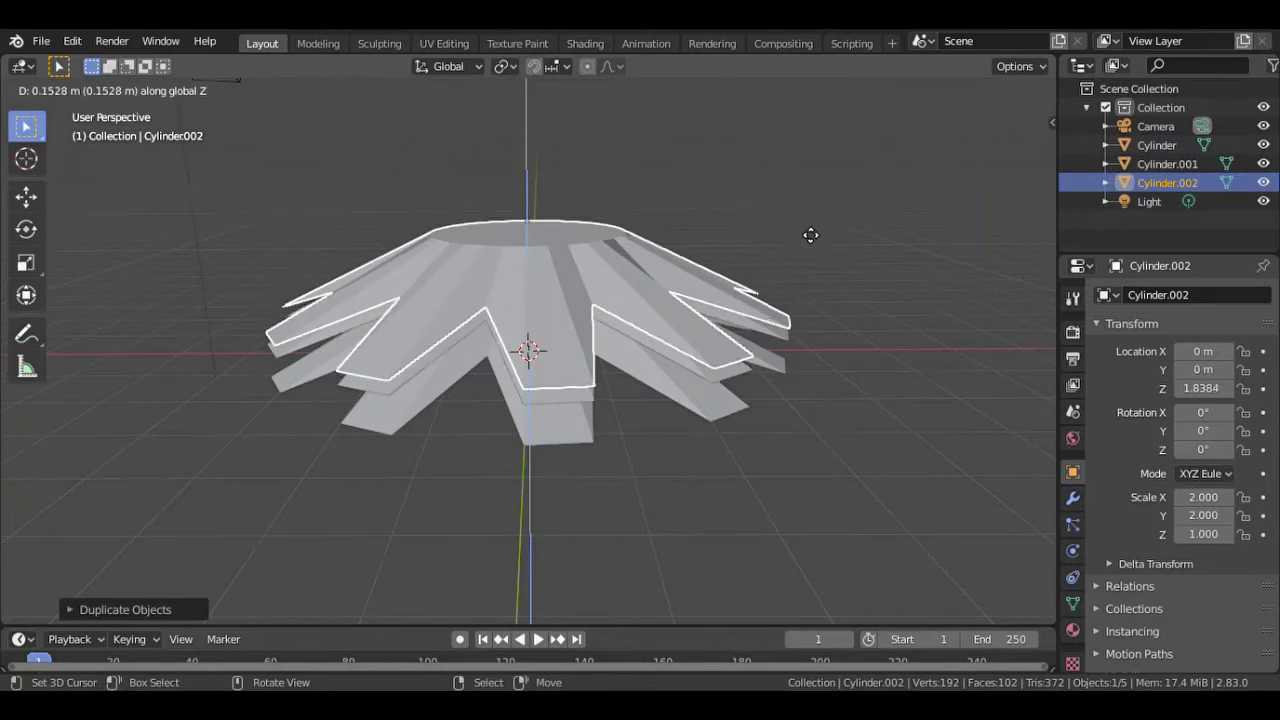
left_click(809, 204)
key("shift+d")
key("z")
left_click(812, 162)
key("shift+d")
key("z")
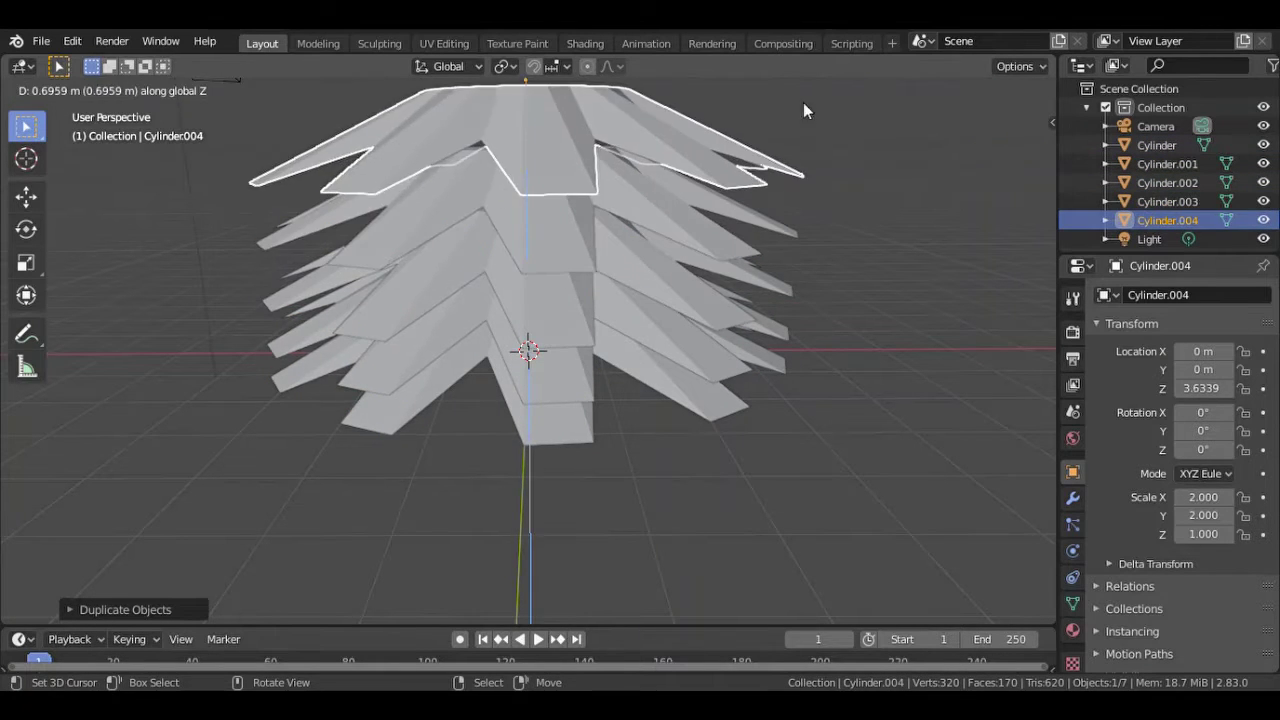
left_click(803, 104)
Add Cylinder.005 and Cylinder.006 on top of the stack.
scroll(699, 299, "down", 2)
key("shift+s")
left_click(585, 365)
key("shift+d")
key("z")
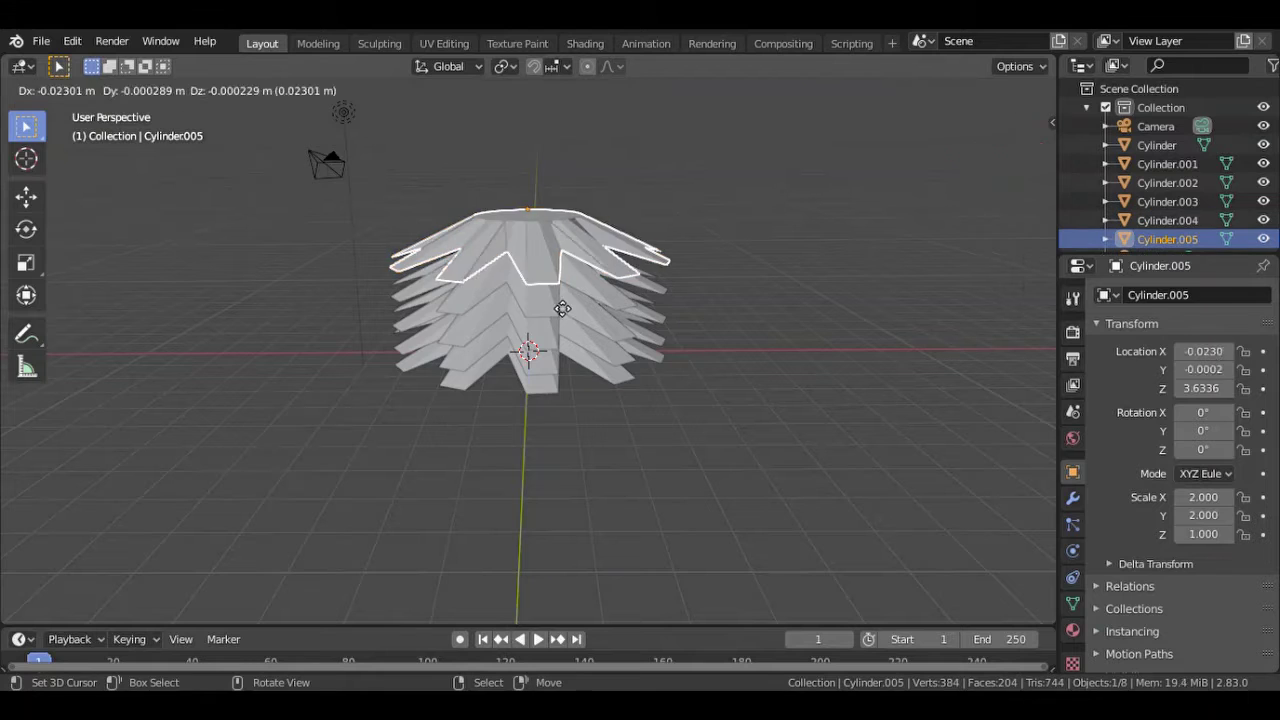
left_click(570, 285)
key("shift+d")
key("z")
left_click(578, 285)
Scale down Cylinder.001 through Cylinder.003 progressively.
scroll(564, 369, "up", 3)
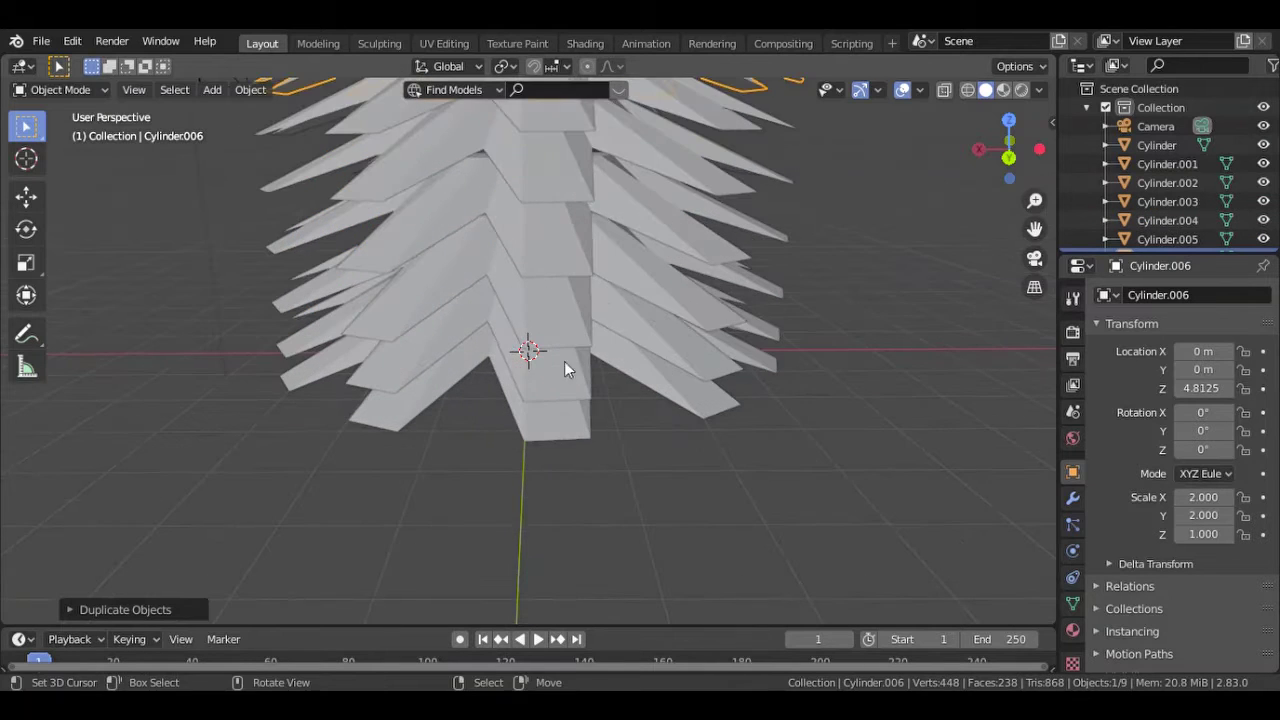
key("s")
left_click(800, 386)
key("s")
left_click(714, 251)
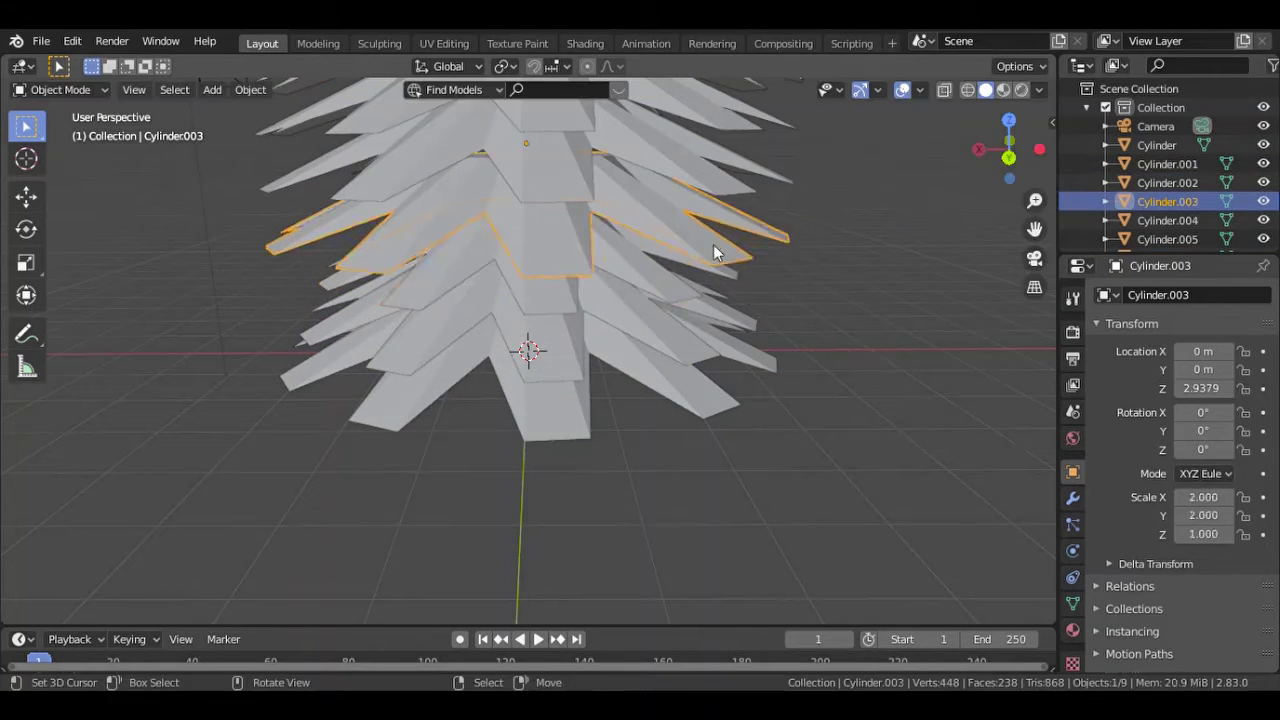
key("s")
left_click(499, 180)
Scale down Cylinder.004 through Cylinder.006 so the top tiers are smallest.
left_click(520, 135)
key("s")
left_click(829, 206)
left_click(540, 95)
key("s")
left_click(766, 177)
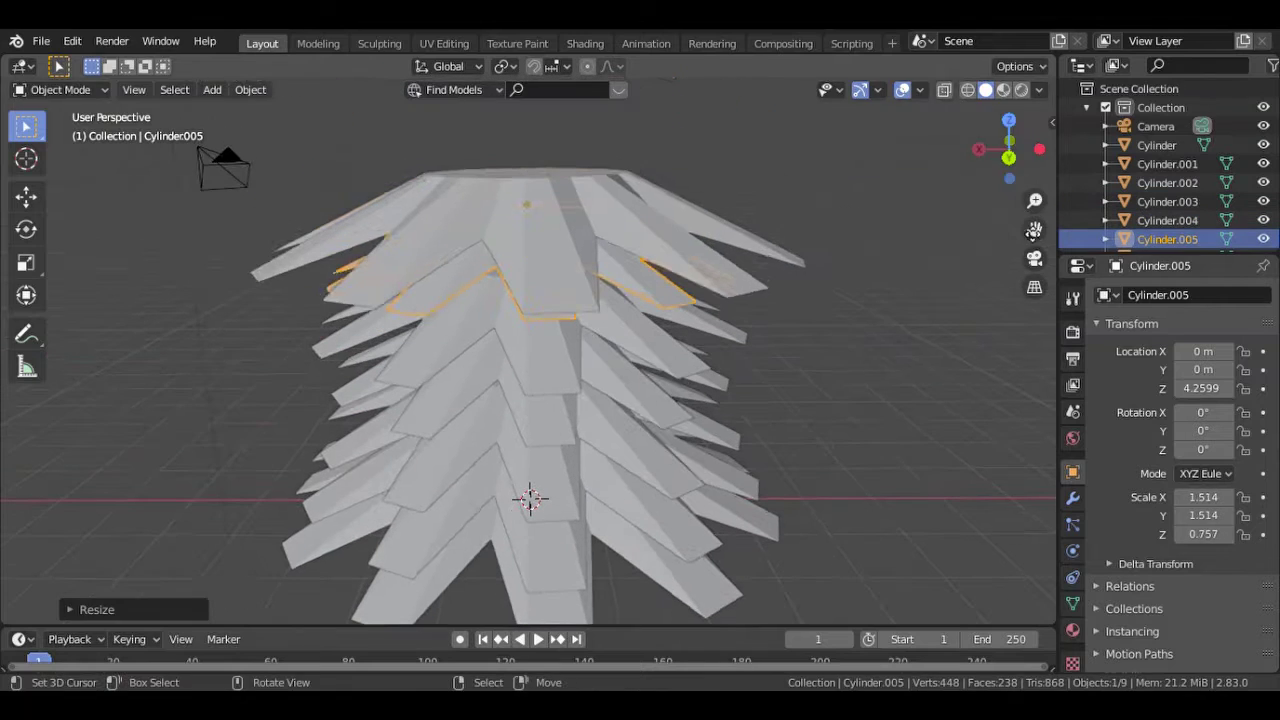
left_click(680, 210)
Lower Cylinder.006 and Cylinder.005 along Z to tighten the upper tiers.
key("g")
key("z")
left_click(505, 240)
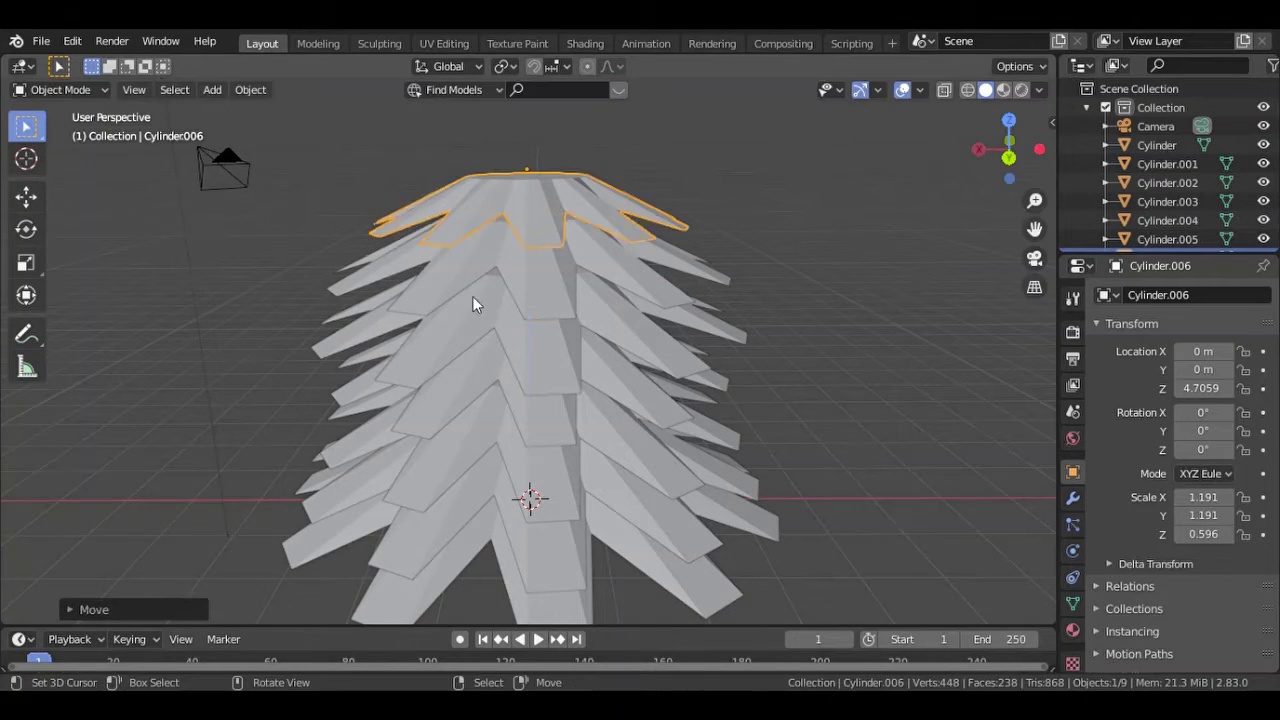
left_click(472, 296)
key("g")
key("z")
left_click(501, 276)
middle_click_drag(501, 276, 570, 245)
Place a small cap layer at the tree top and shrink it.
left_click(570, 245)
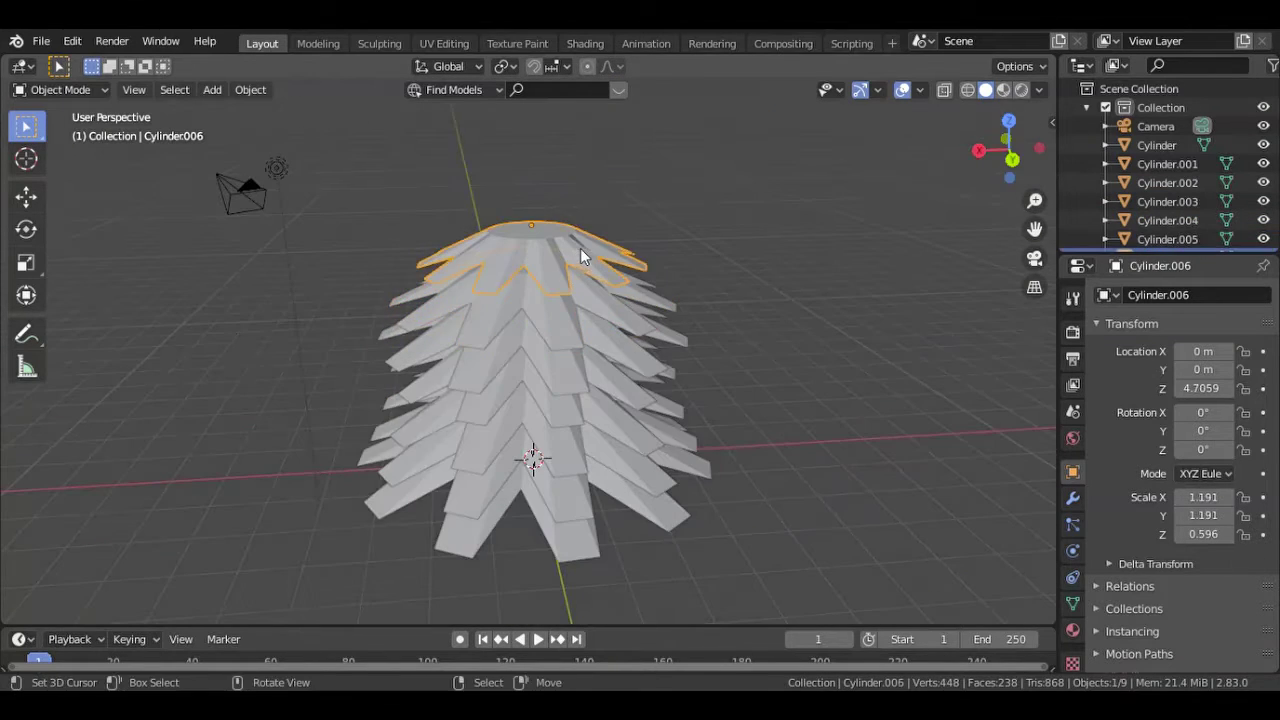
key("g")
left_click(665, 235)
key("s")
left_click(622, 237)
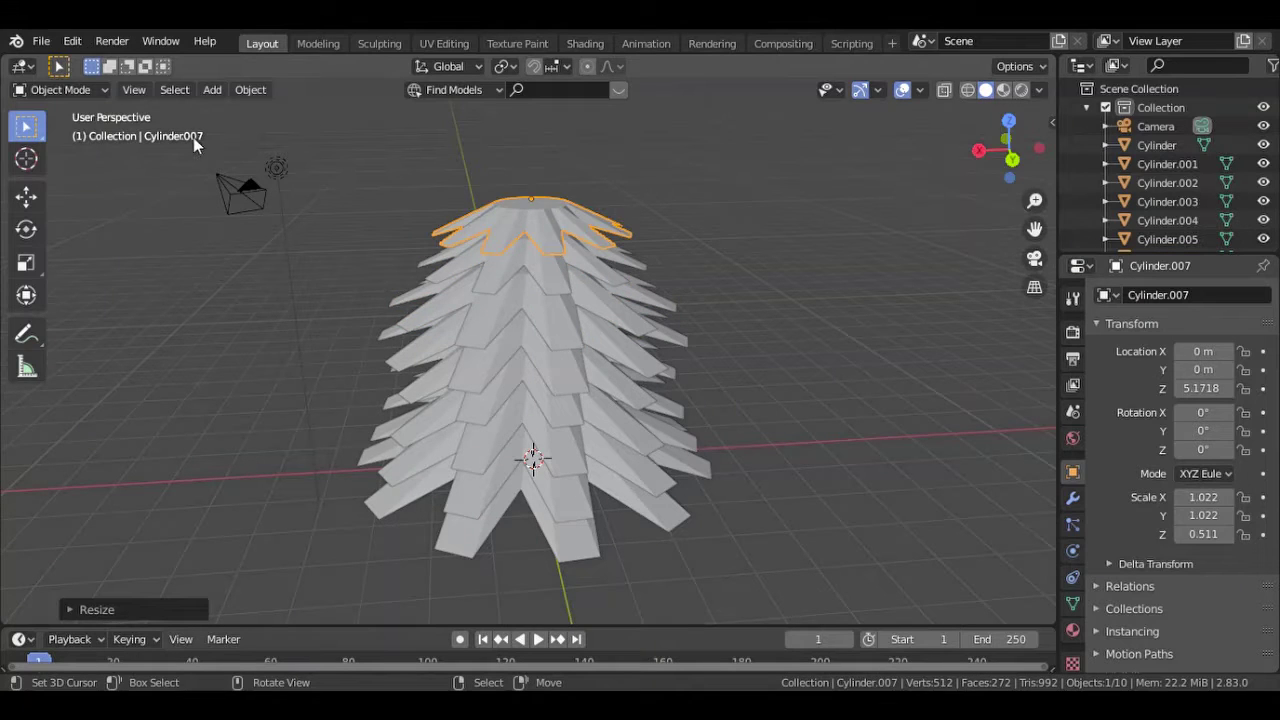
Pinch the cap's top face and lift it into a pointed tip.
key("Tab")
key("s")
left_click(608, 223)
key("g")
key("z")
left_click(608, 214)
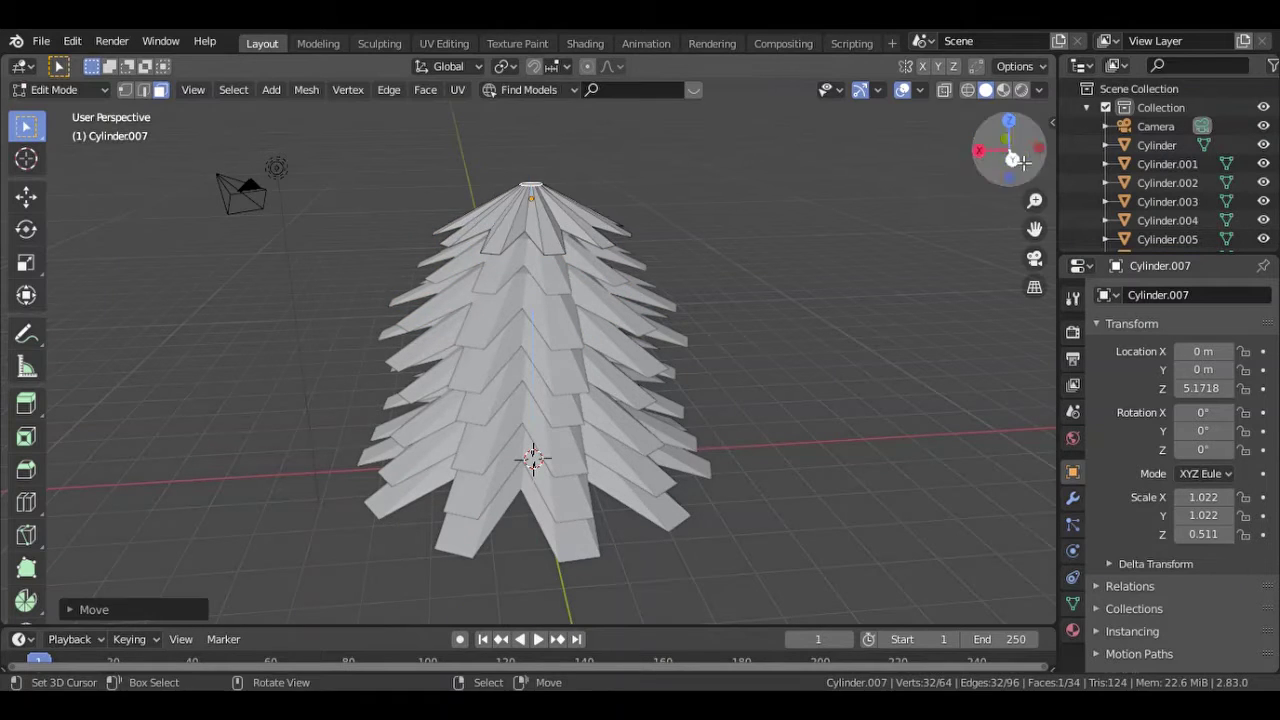
left_click_drag(1020, 162, 1016, 140)
key("Tab")
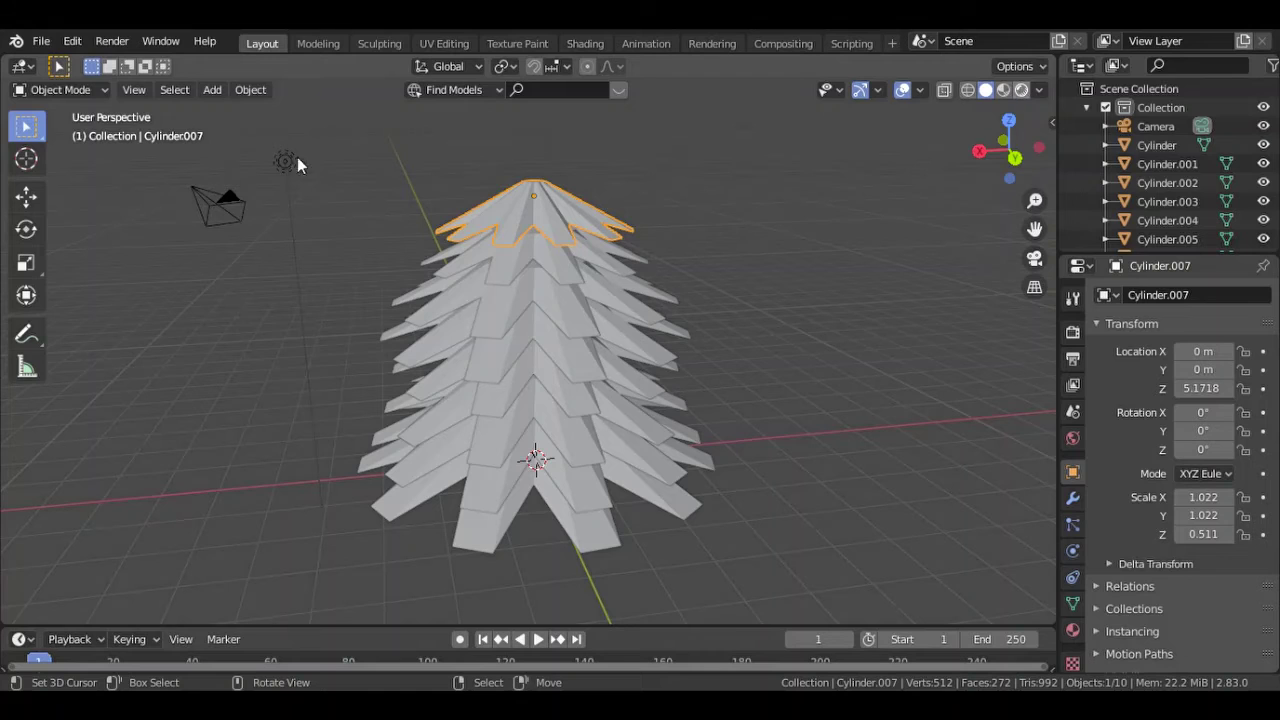
Move the light to a new position.
key("z")
left_click(289, 159)
key("g")
left_click(255, 116)
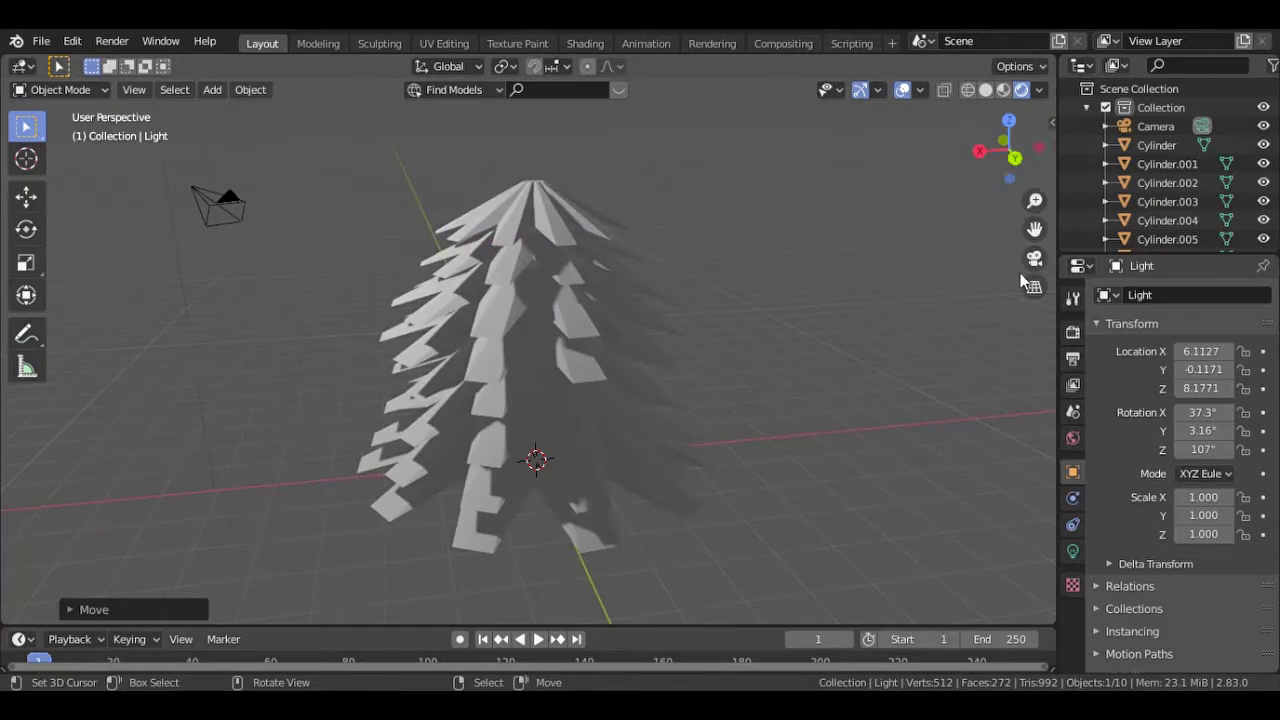
View through the camera and move the camera along the X axis.
key("KP_0")
left_click(790, 200)
key("g")
left_click(798, 506)
key("g")
key("x")
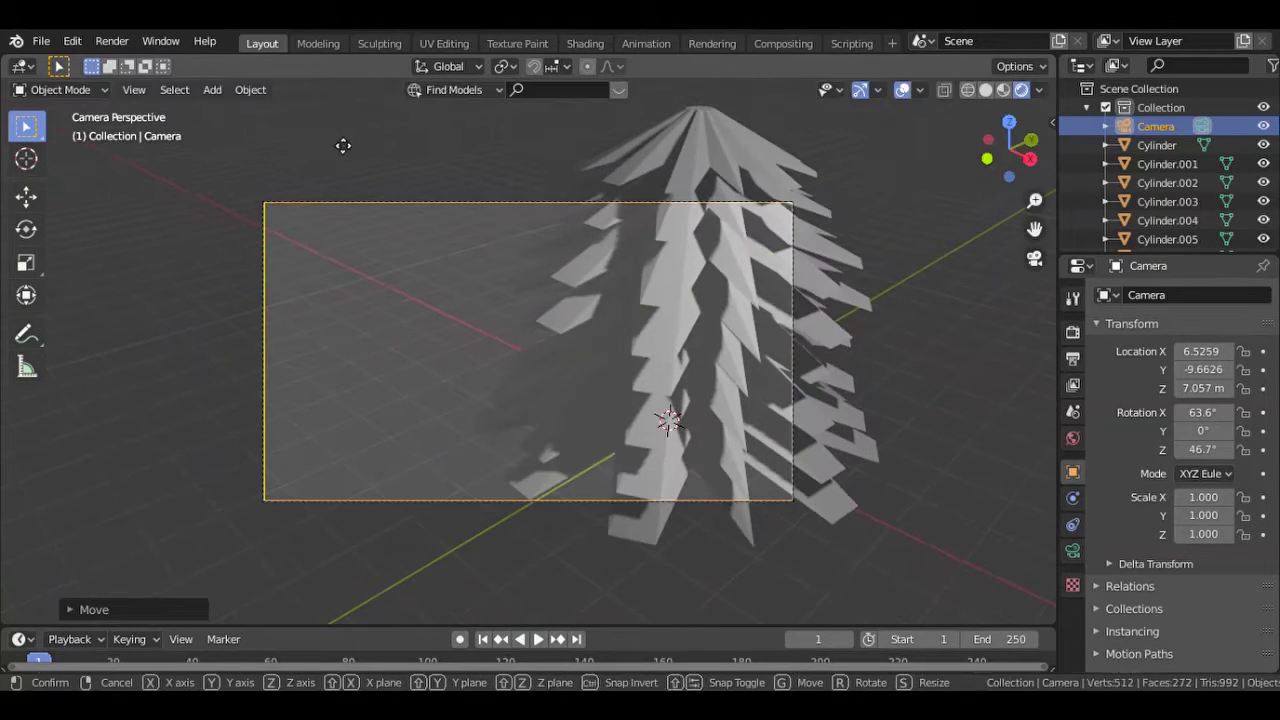
left_click(831, 206)
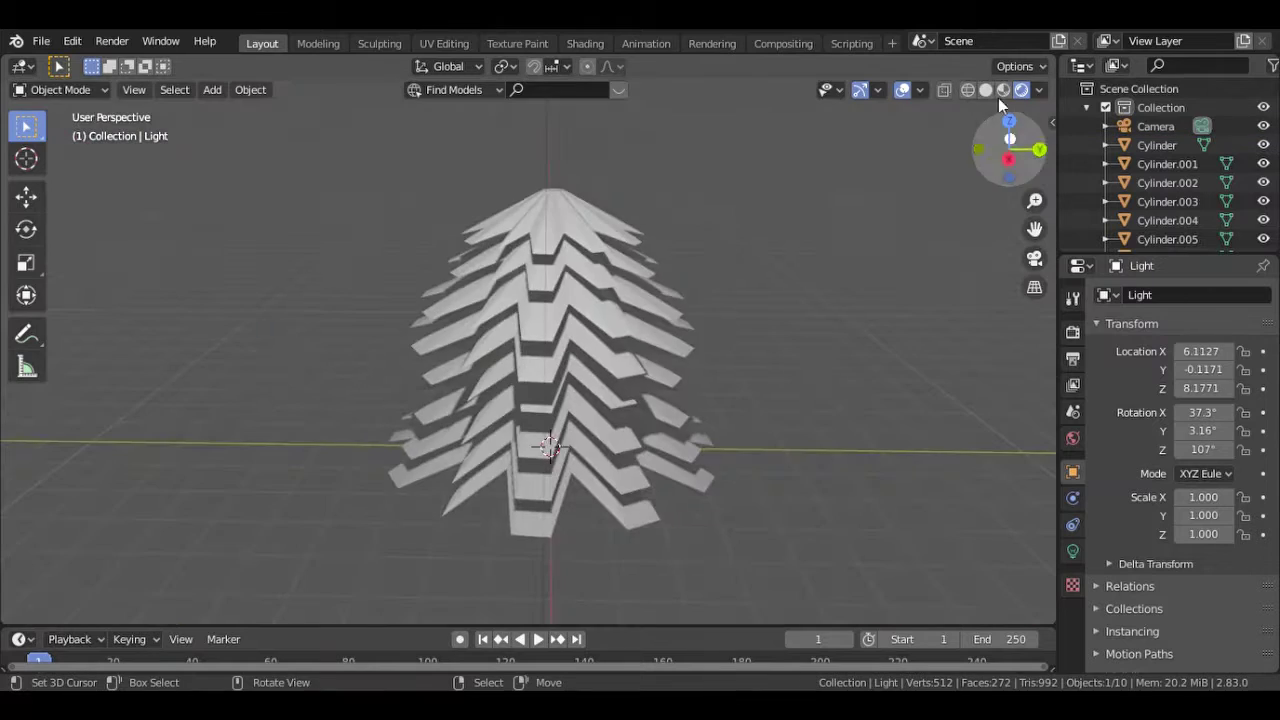
Switch the viewport to Material Preview and select the top tree layer.
left_click(1004, 90)
left_click(1004, 90)
mouse_move(1009, 150)
left_mouse_down()
mouse_move(1012, 135)
mouse_move(994, 177)
left_mouse_up()
left_click(540, 250)
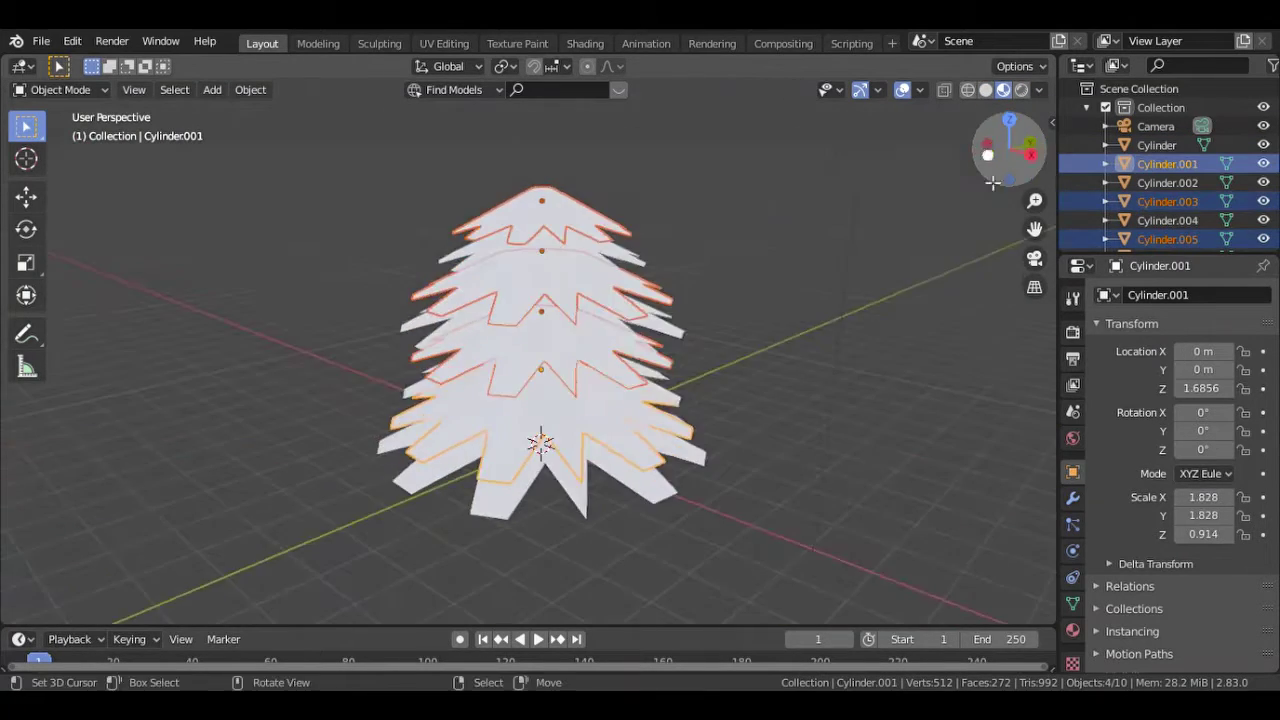
Join the first group of tree layers and give them a bright green base colour.
key("ctrl+j")
left_click(1073, 630)
left_click(1219, 566)
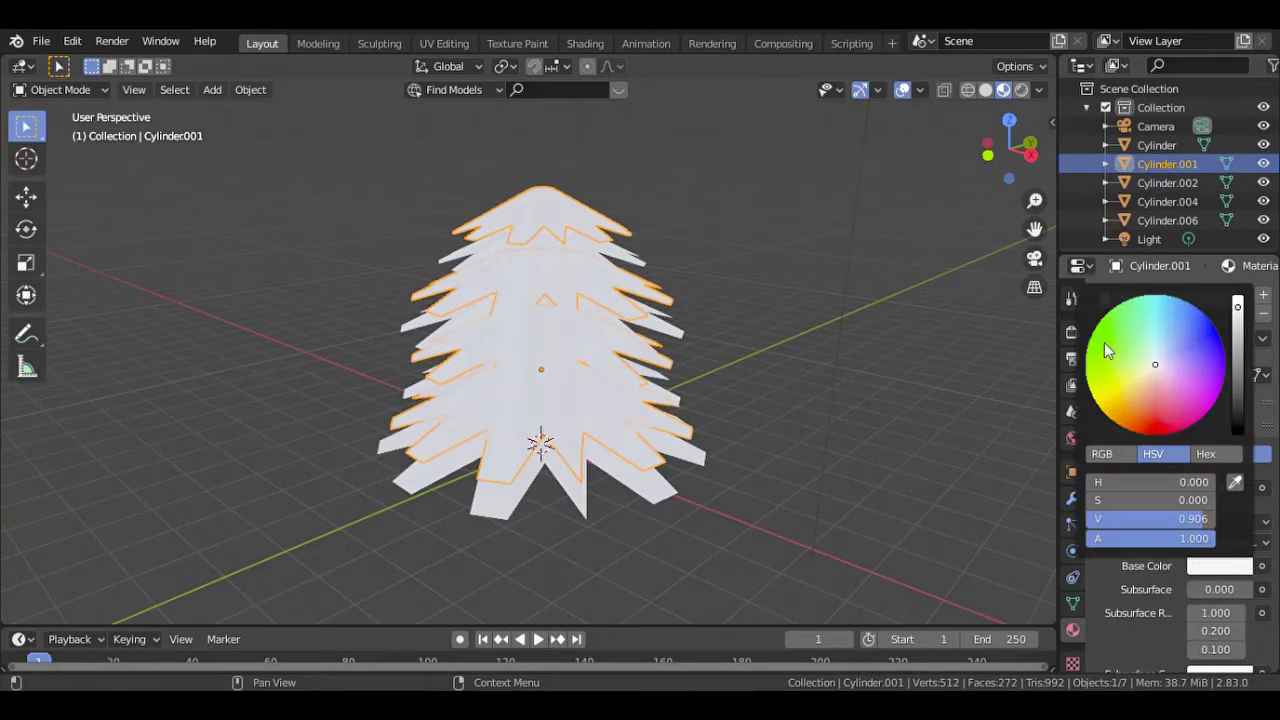
left_click(1104, 342)
Join the remaining white layers and give them a darker green material with roughness 0.694.
left_click(498, 235)
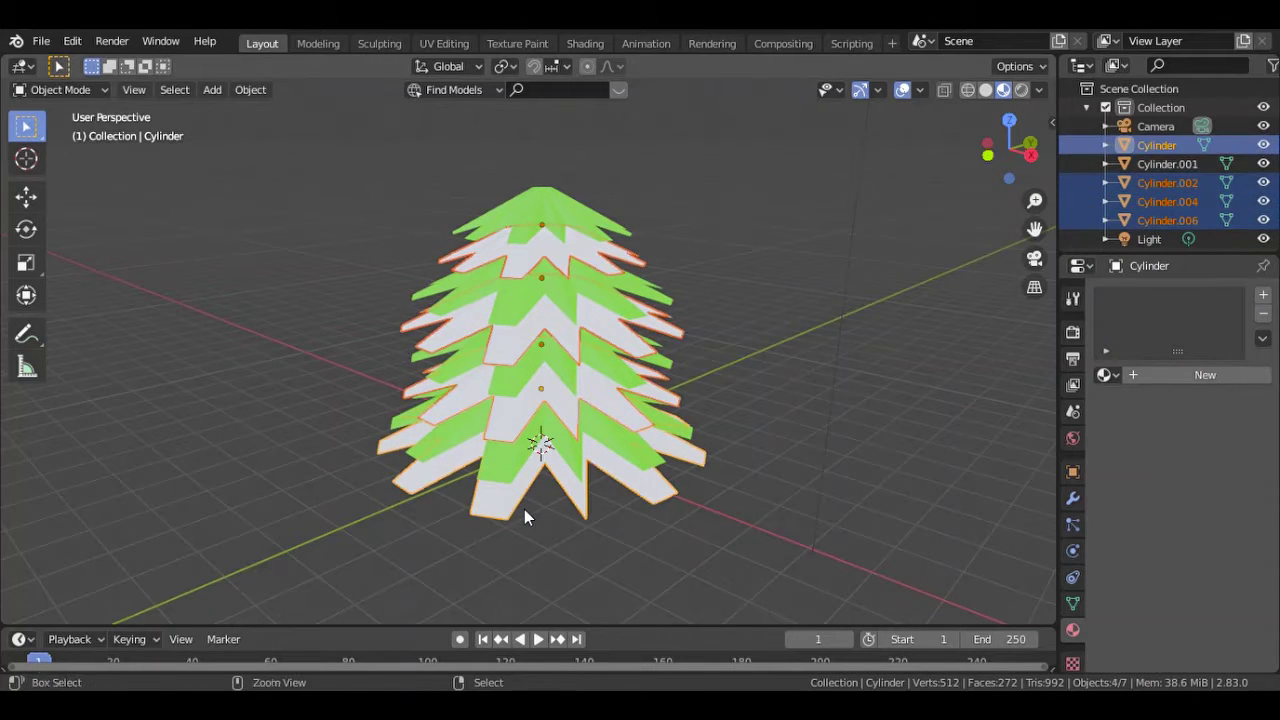
key("ctrl+j")
left_click(1219, 566)
left_click(1103, 346)
left_click_drag(1238, 300, 1245, 398)
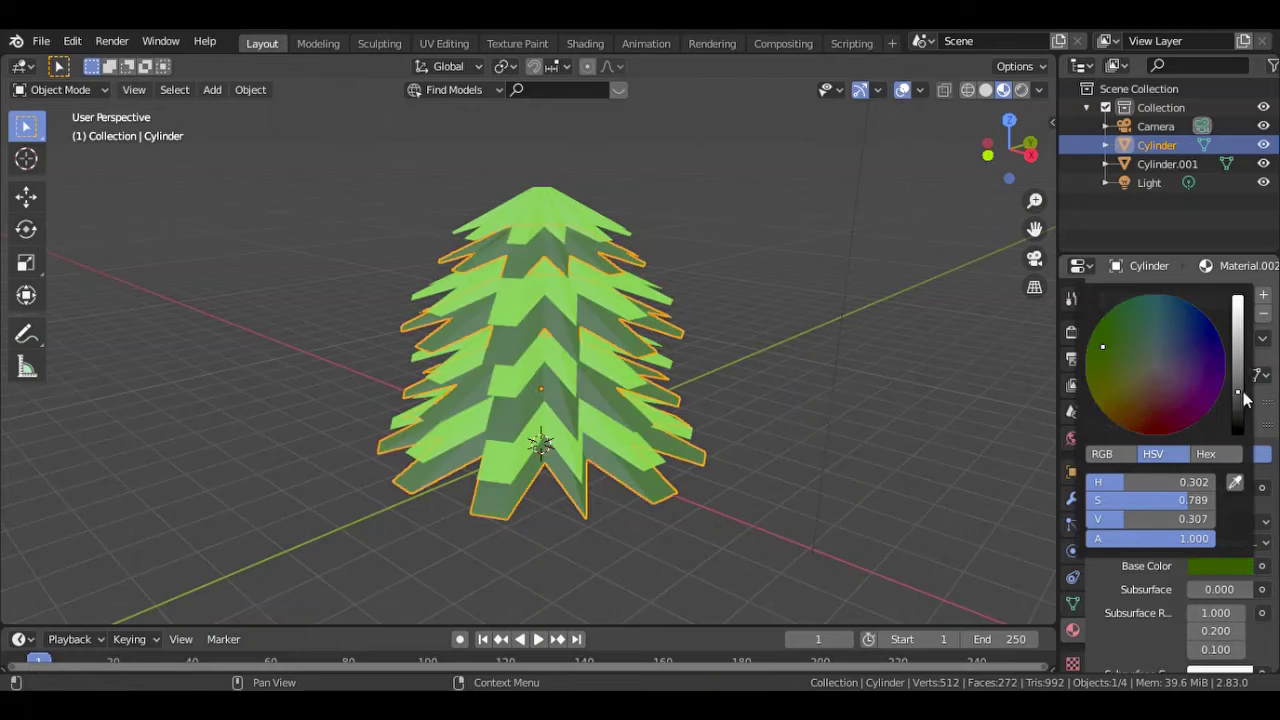
scroll(1180, 450, "down", 6)
left_click(1219, 372)
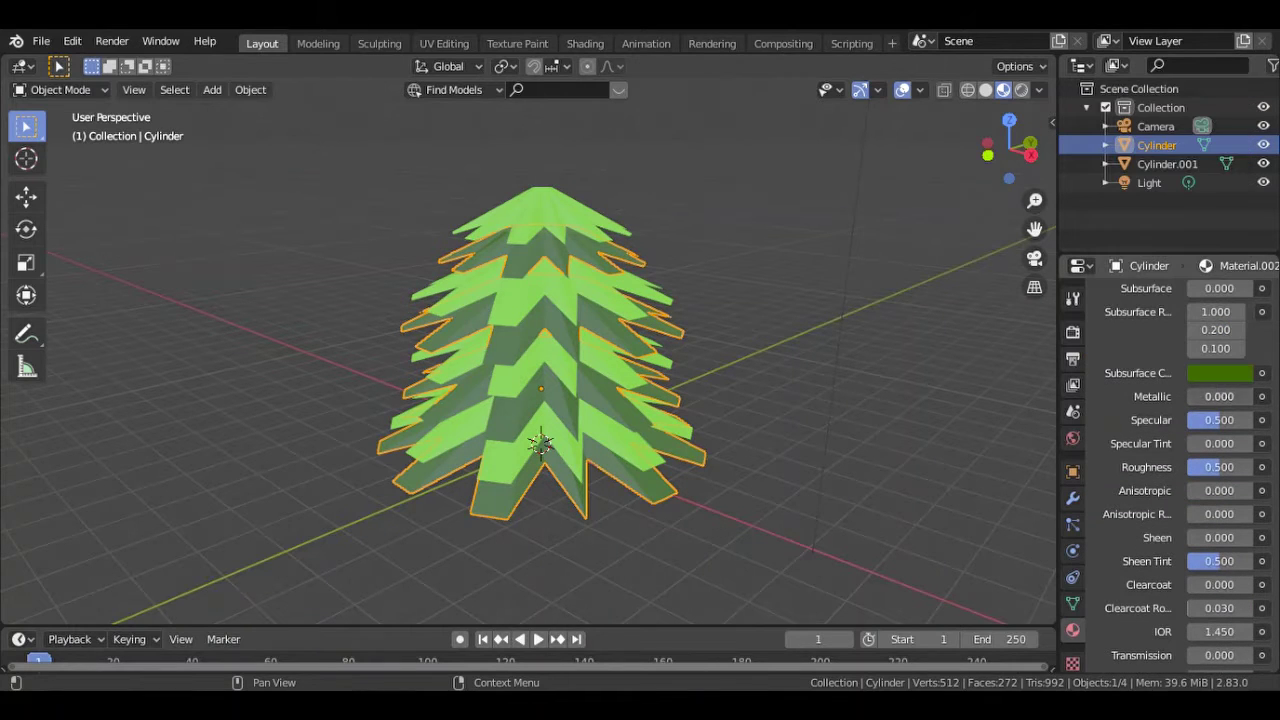
left_click_drag(1192, 470, 1232, 470)
scroll(1180, 470, "down", 4)
scroll(1180, 420, "up", 5)
Join the bright green and dark green layer objects into a single tree.
left_click(1167, 163)
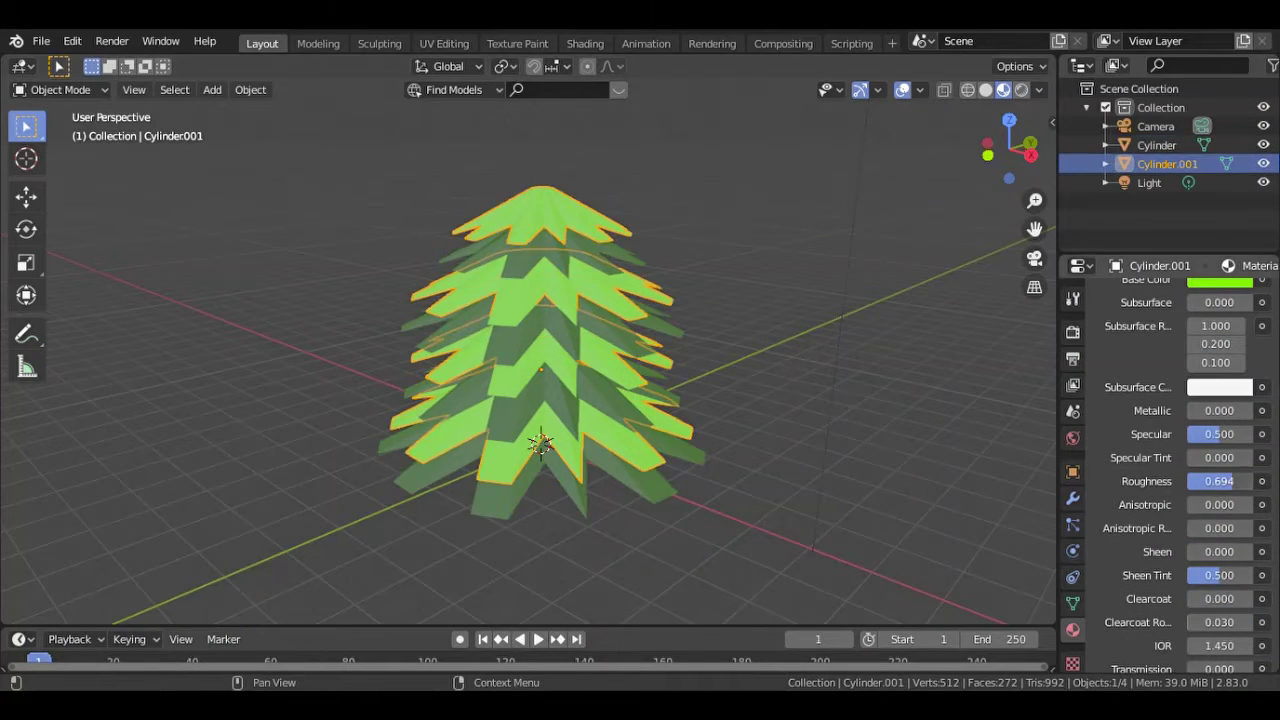
left_click_drag(1008, 148, 990, 150)
left_click(681, 540, "shift")
key("ctrl+j")
Raise the tree straight up along Z.
key("g")
key("z")
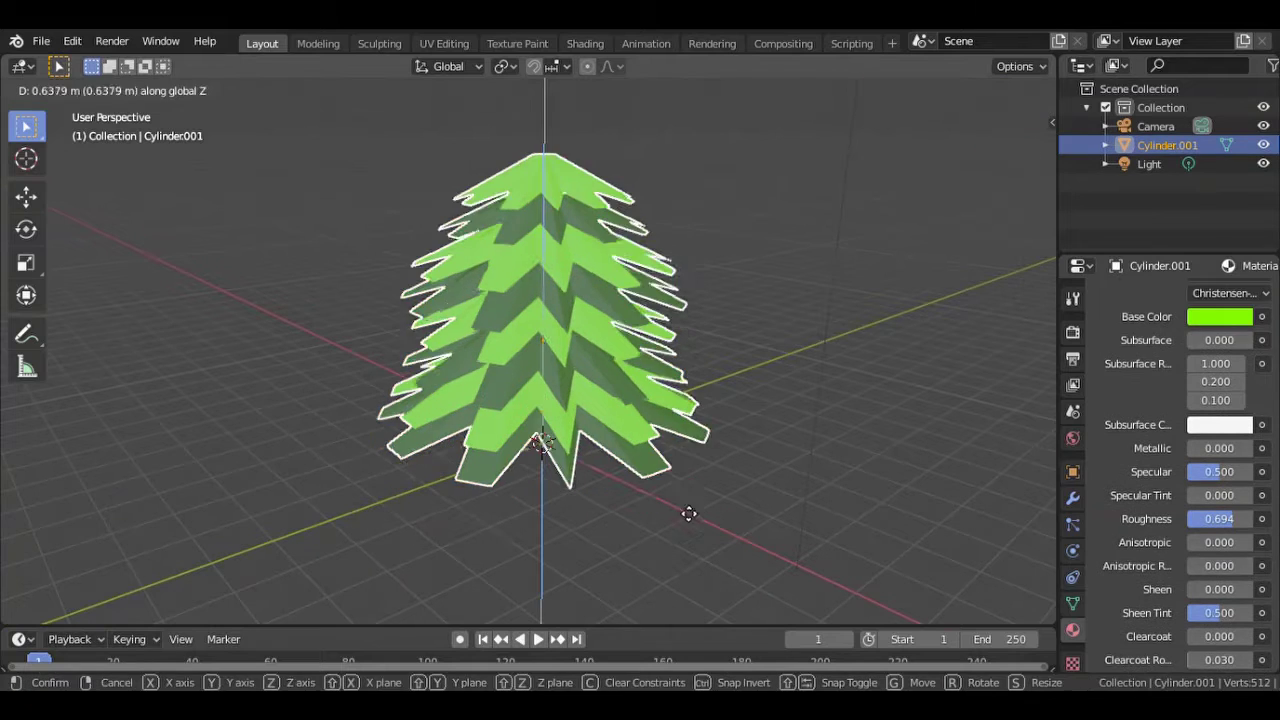
left_click(220, 88)
Add a cylinder for the trunk and stretch it taller along Z.
left_click(391, 204)
key("s")
key("z")
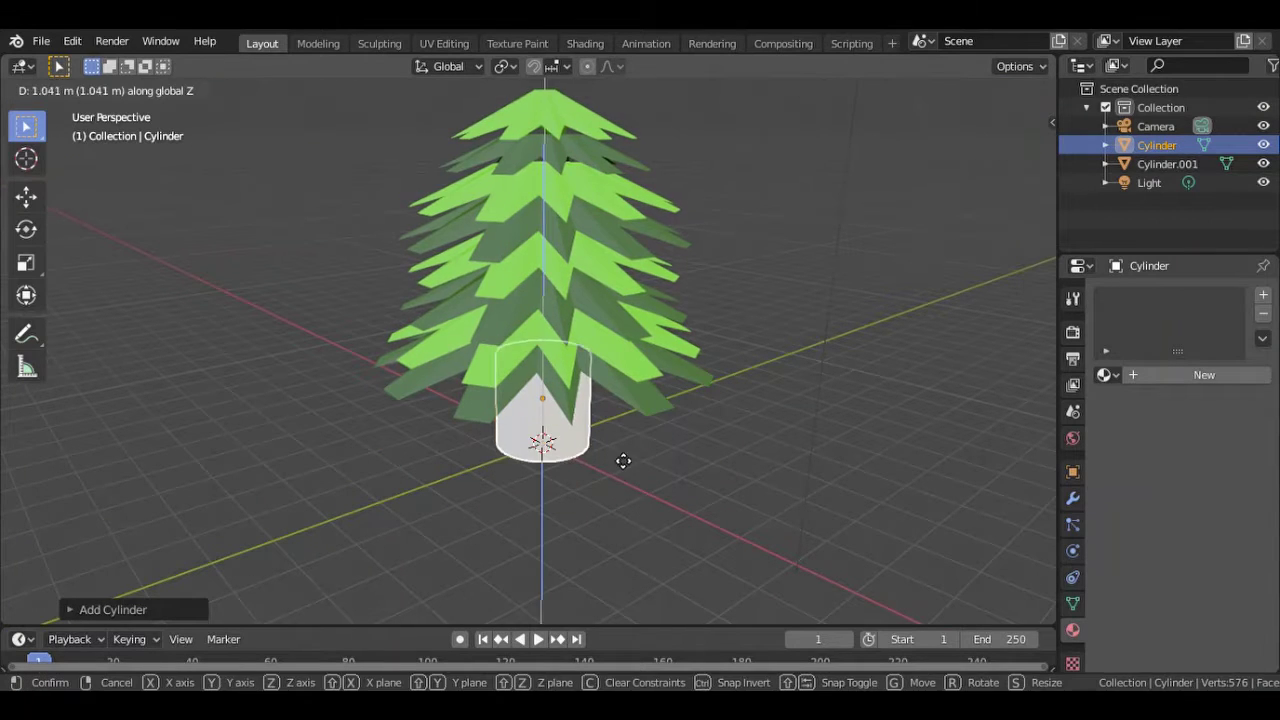
left_click(627, 430)
key("s")
key("z")
left_click(760, 412)
mouse_move(760, 412)
middle_mouse_down()
mouse_move(405, 385)
mouse_move(863, 217)
middle_mouse_up()
In Edit Mode, hide the foliage and move the cylinder geometry vertically.
key("Tab")
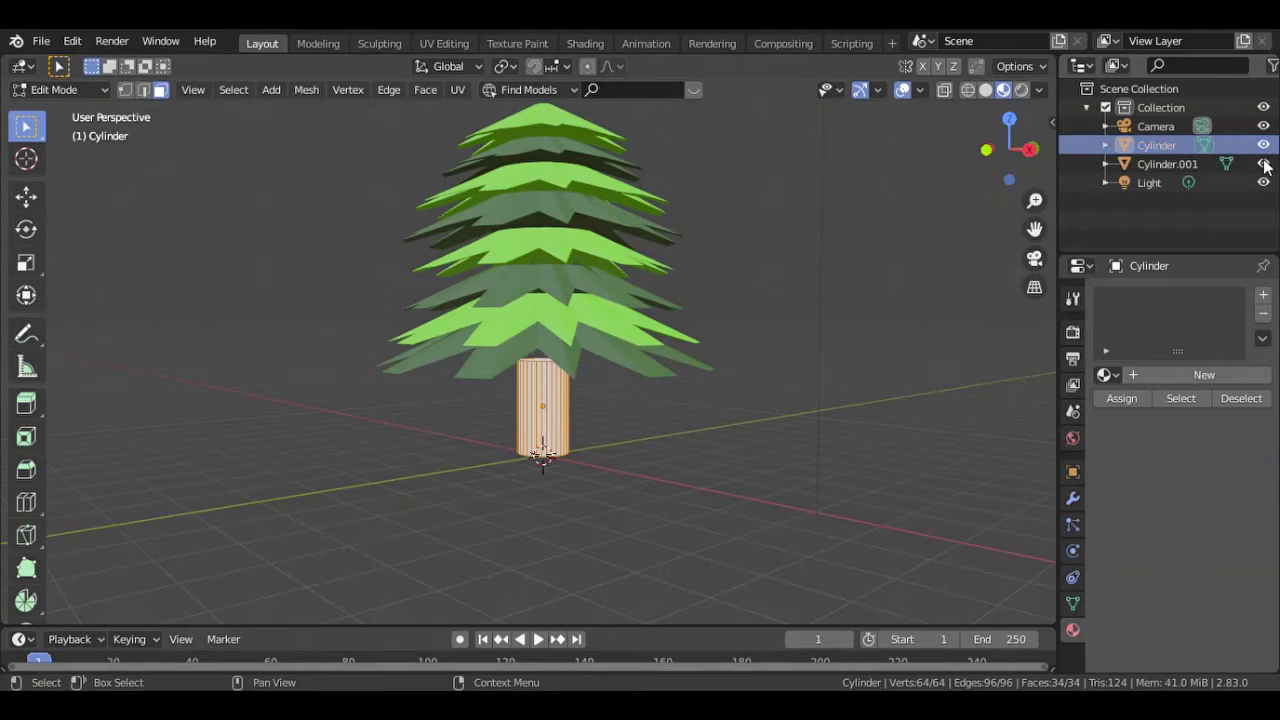
left_click(1264, 164)
left_click_drag(1010, 148, 1000, 140)
scroll(631, 366, "up", 3)
key("g")
key("z")
left_click(578, 376)
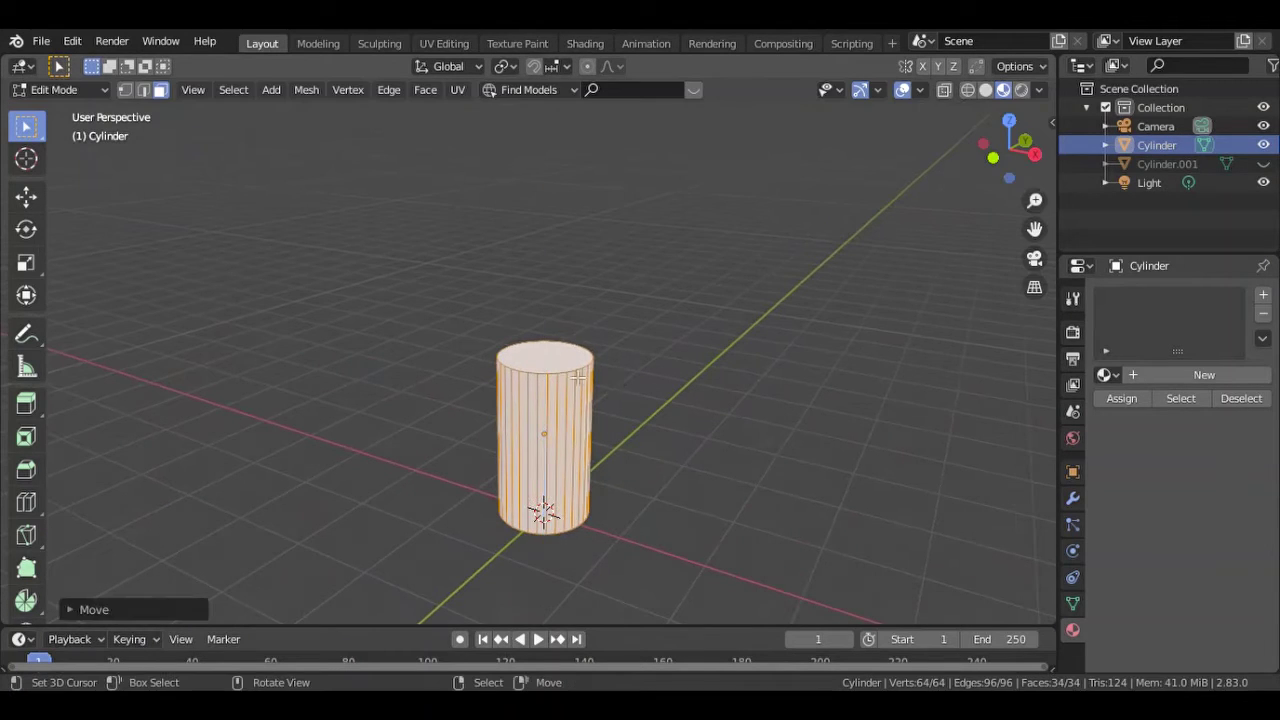
Lower the cylinder's top face to shorten the trunk, then tilt its upper section about 41.58° on X.
left_click(545, 356)
key("g")
key("z")
left_click(600, 440)
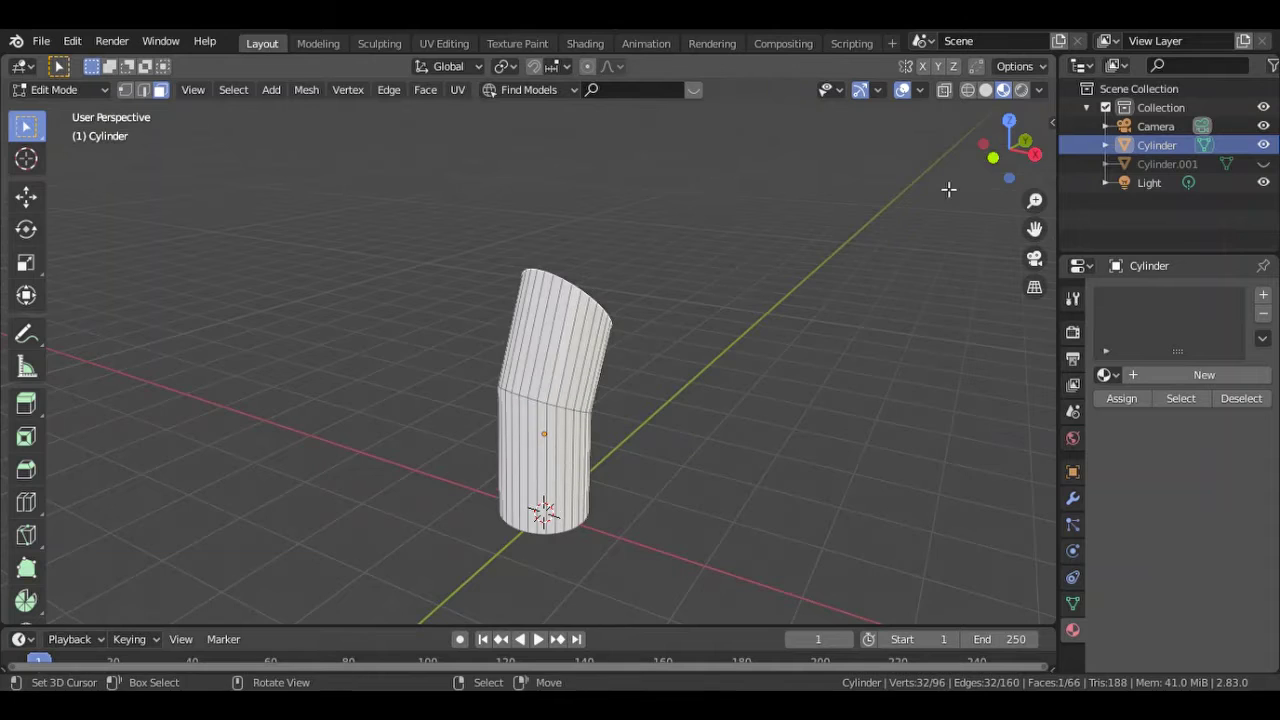
middle_click_drag(948, 189, 662, 458)
key("r")
key("x")
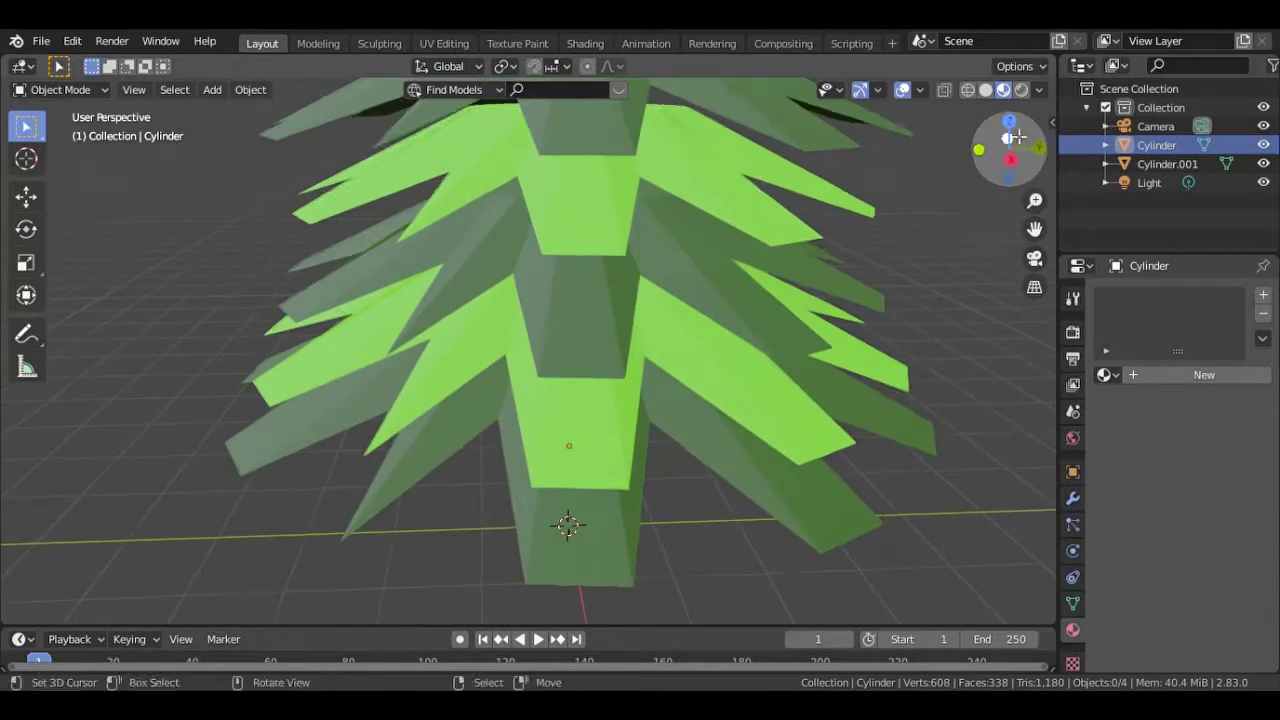
Look through the camera and reposition the camera.
scroll(1014, 137, "down", 5)
key("KP_0")
left_click(765, 203)
key("g")
key("s")
left_click(834, 543)
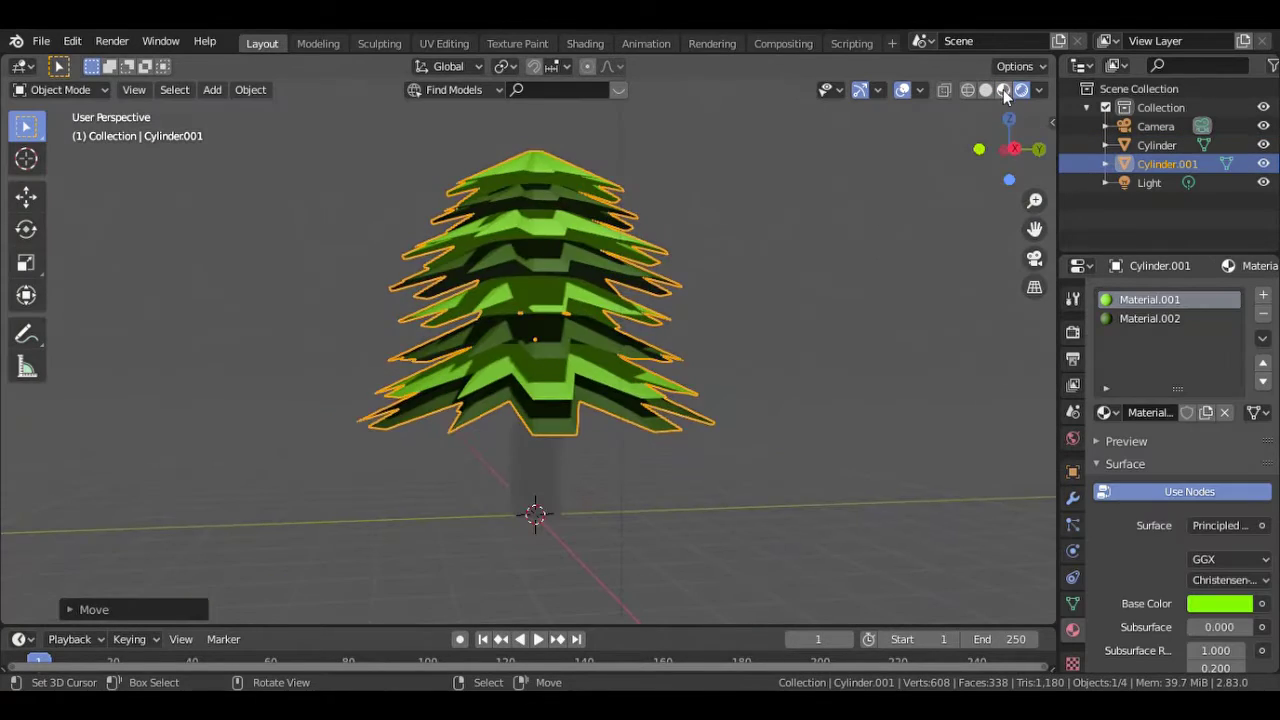
Give the trunk a new material, Material.003, checking its geometry with the foliage hidden.
left_click(1156, 145)
left_click(1203, 372)
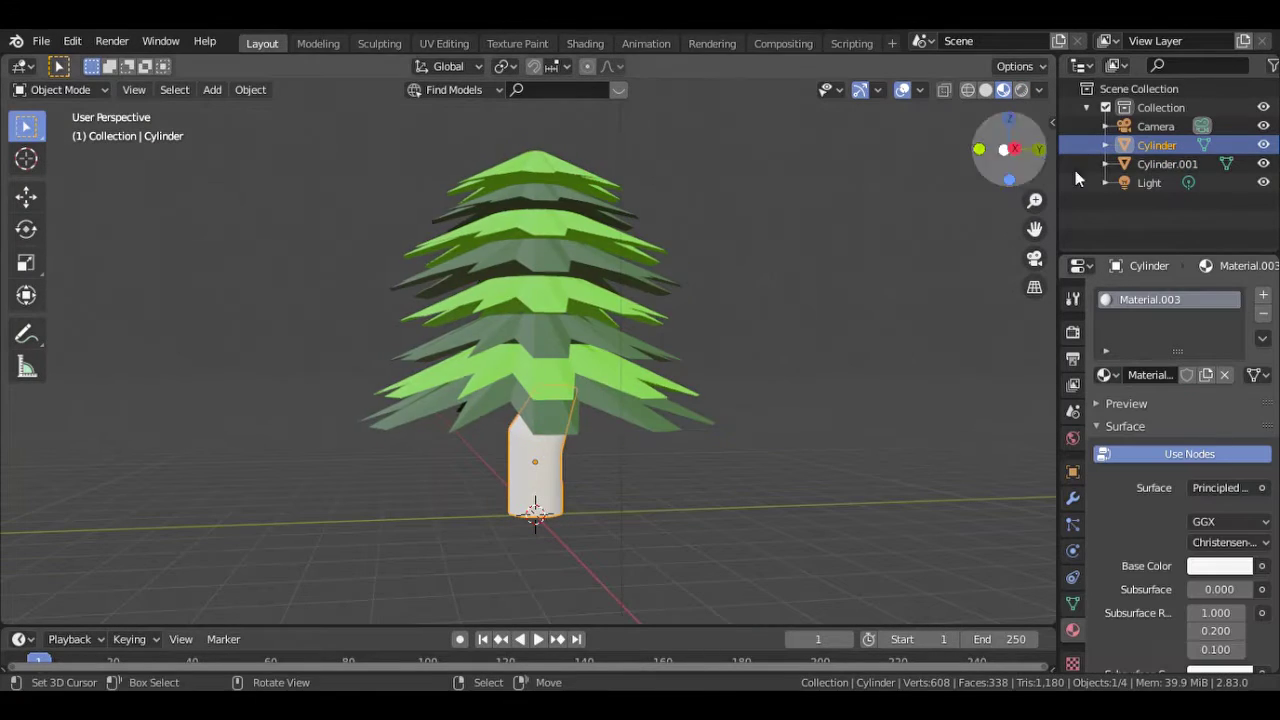
left_click(1263, 164)
key("Tab")
left_click_drag(990, 155, 1010, 165)
key("g")
key("y")
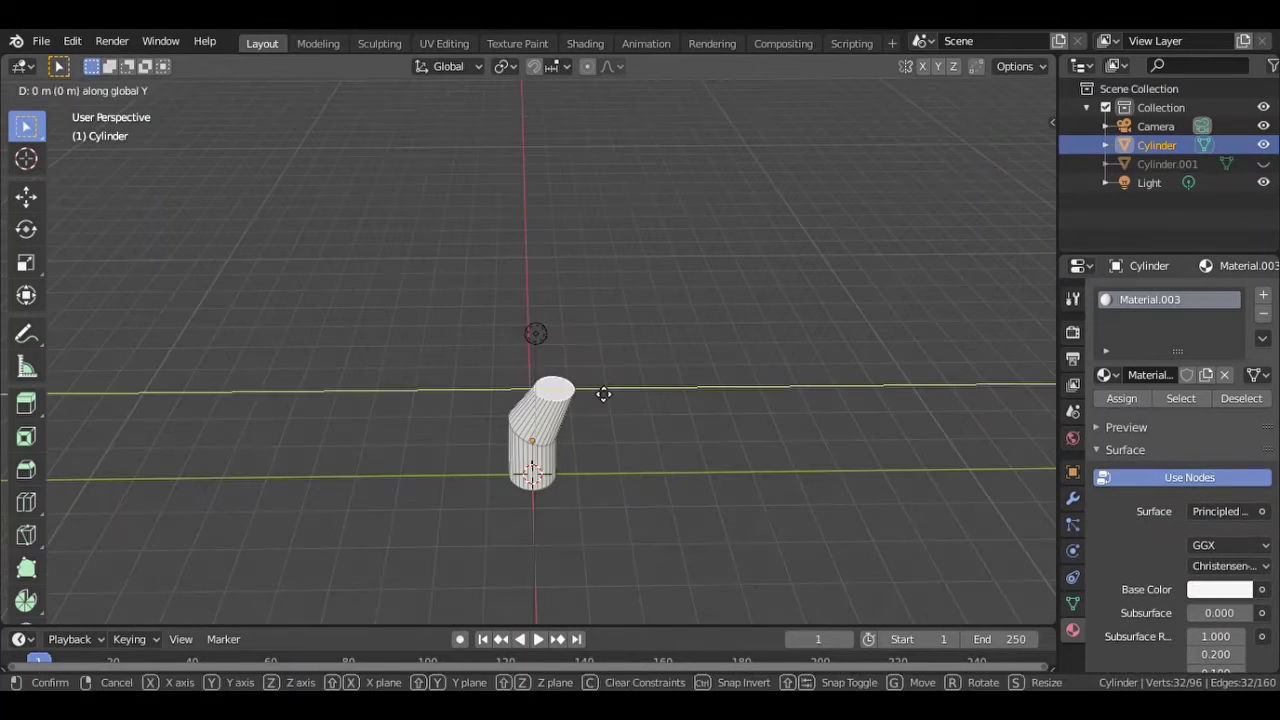
key("Escape")
key("Tab")
left_click(1263, 164)
Set the trunk's base and subsurface colours to orange with roughness 0.736.
left_click(1219, 589)
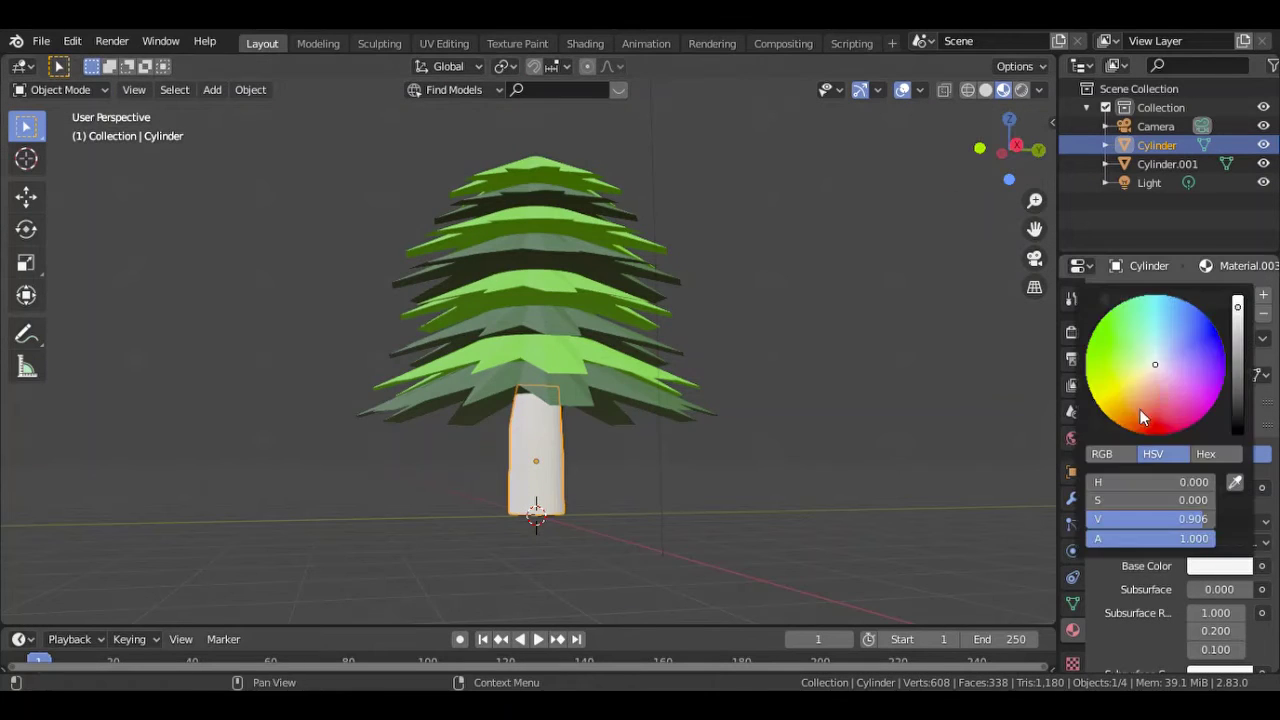
left_click(1140, 411)
scroll(1208, 385, "down", 6)
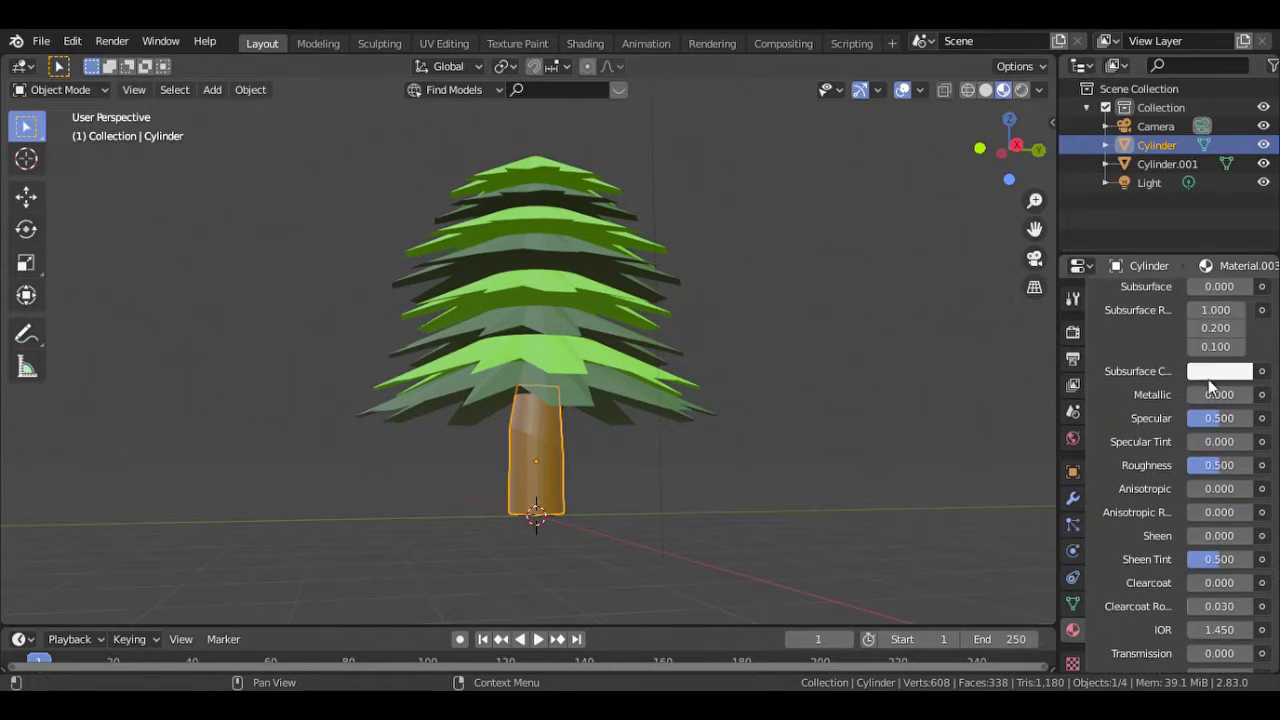
left_click(1210, 375)
scroll(1180, 450, "down", 5)
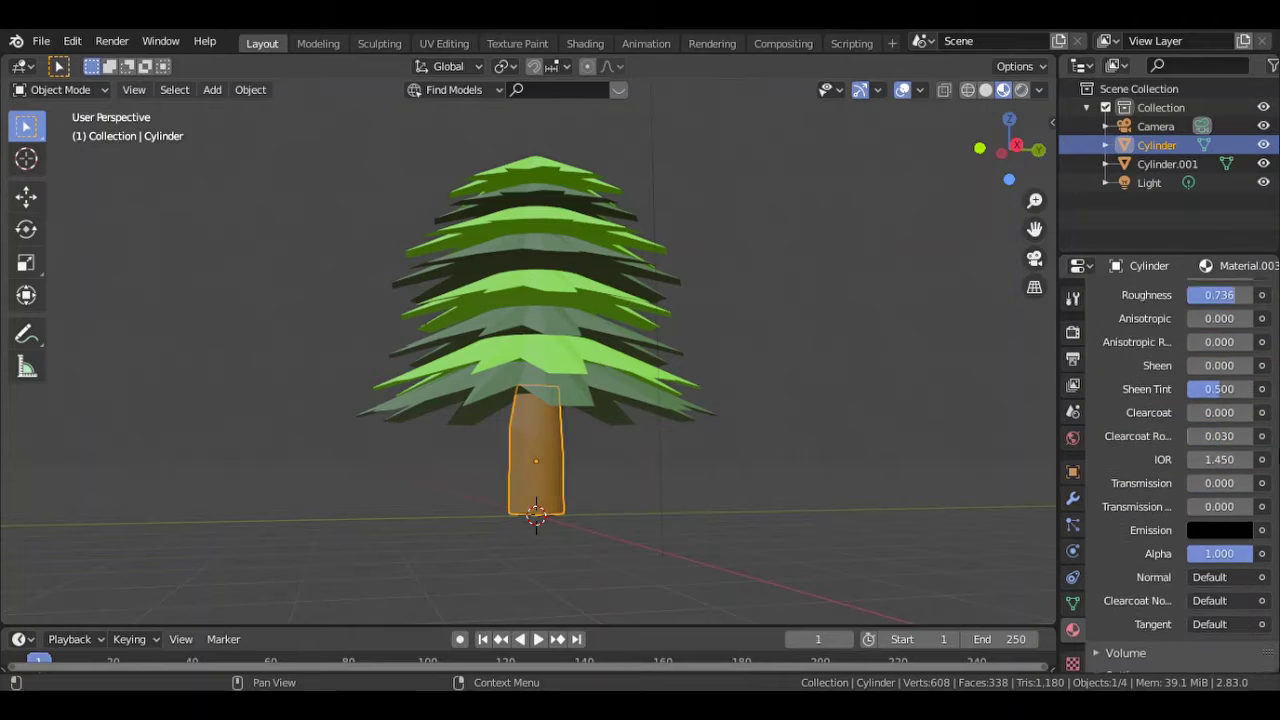
scroll(1180, 450, "down", 2)
key("KP_0")
left_click(537, 487)
Set the pivot to Individual Origins and shrink each foliage layer in place.
left_click(537, 487, "shift")
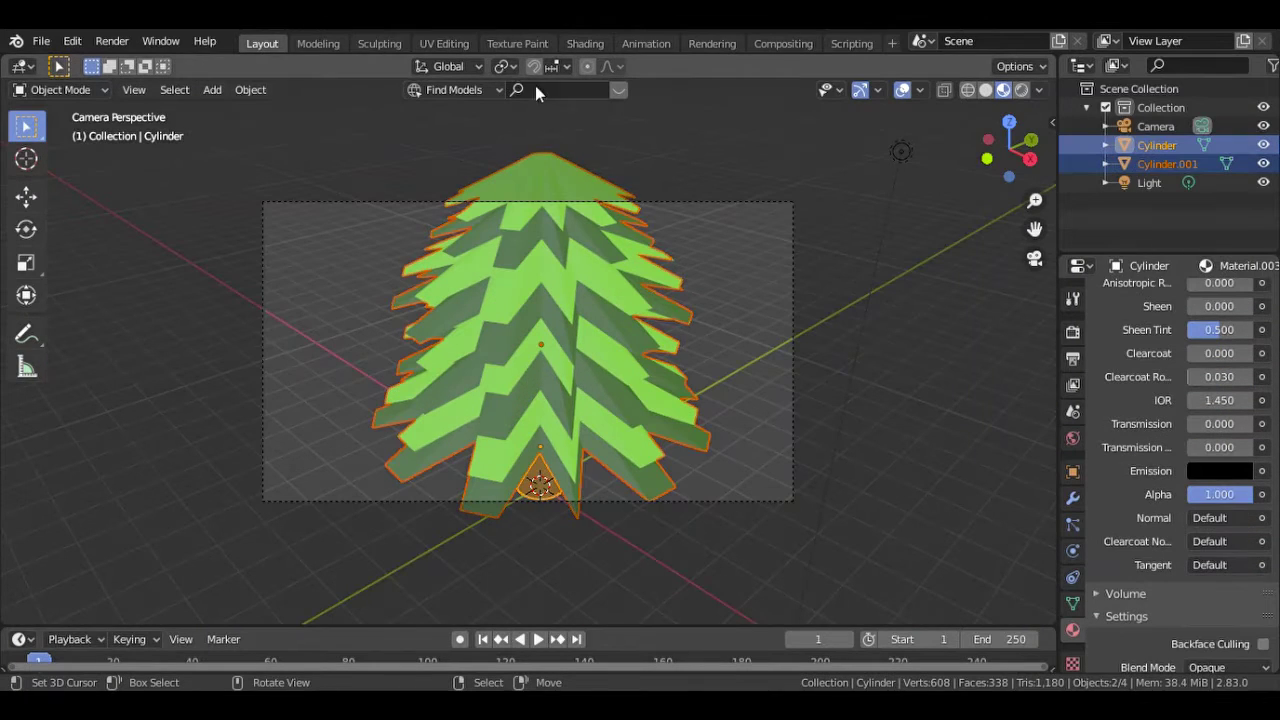
left_click(540, 88)
left_click(503, 66)
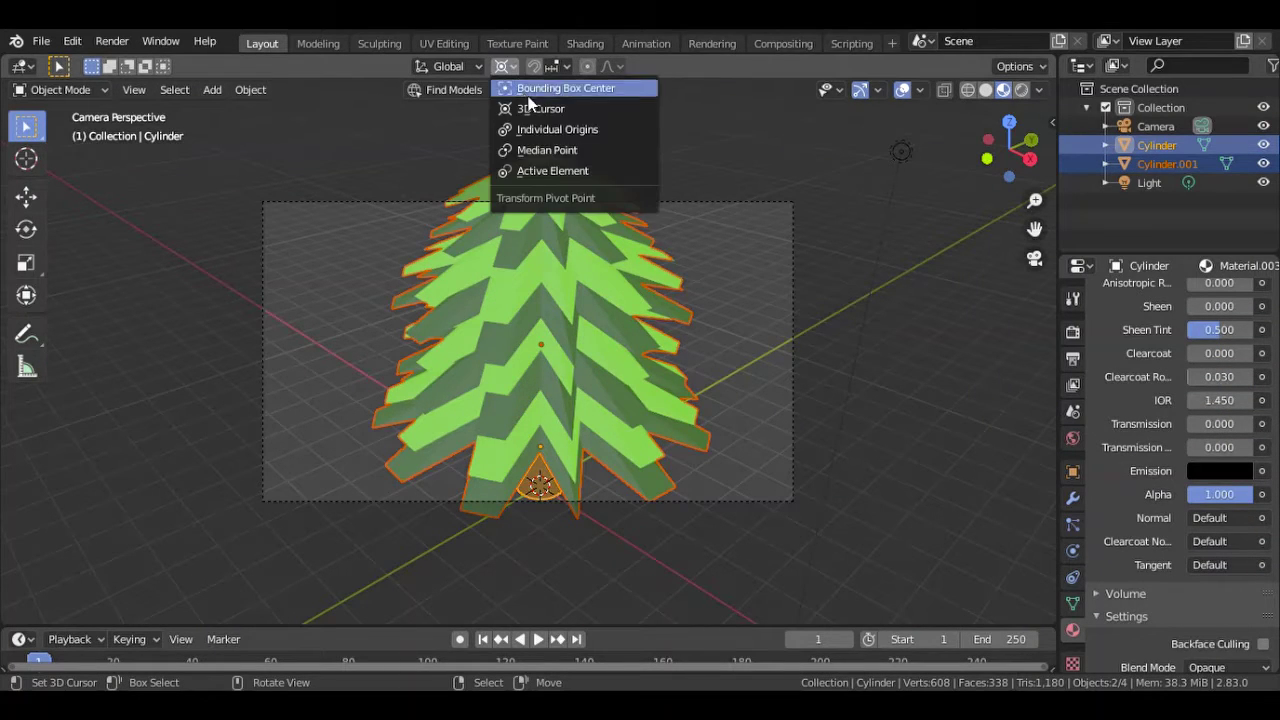
left_click(545, 129)
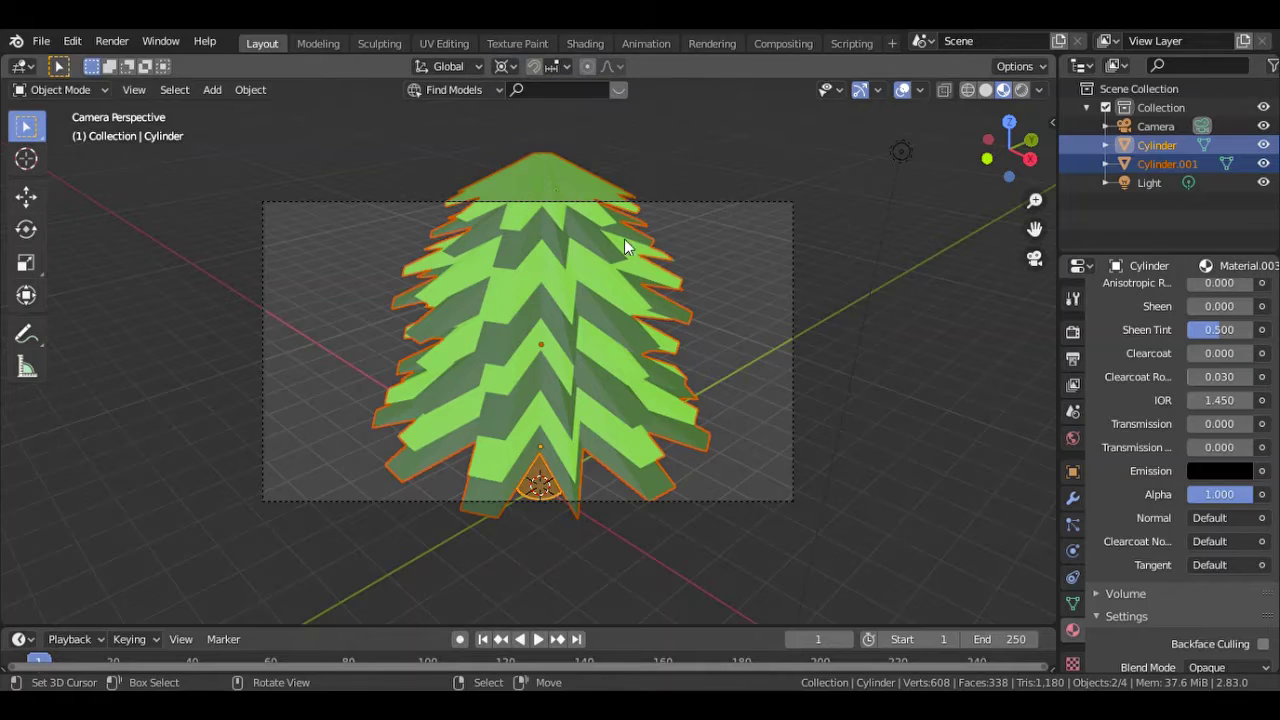
key("s")
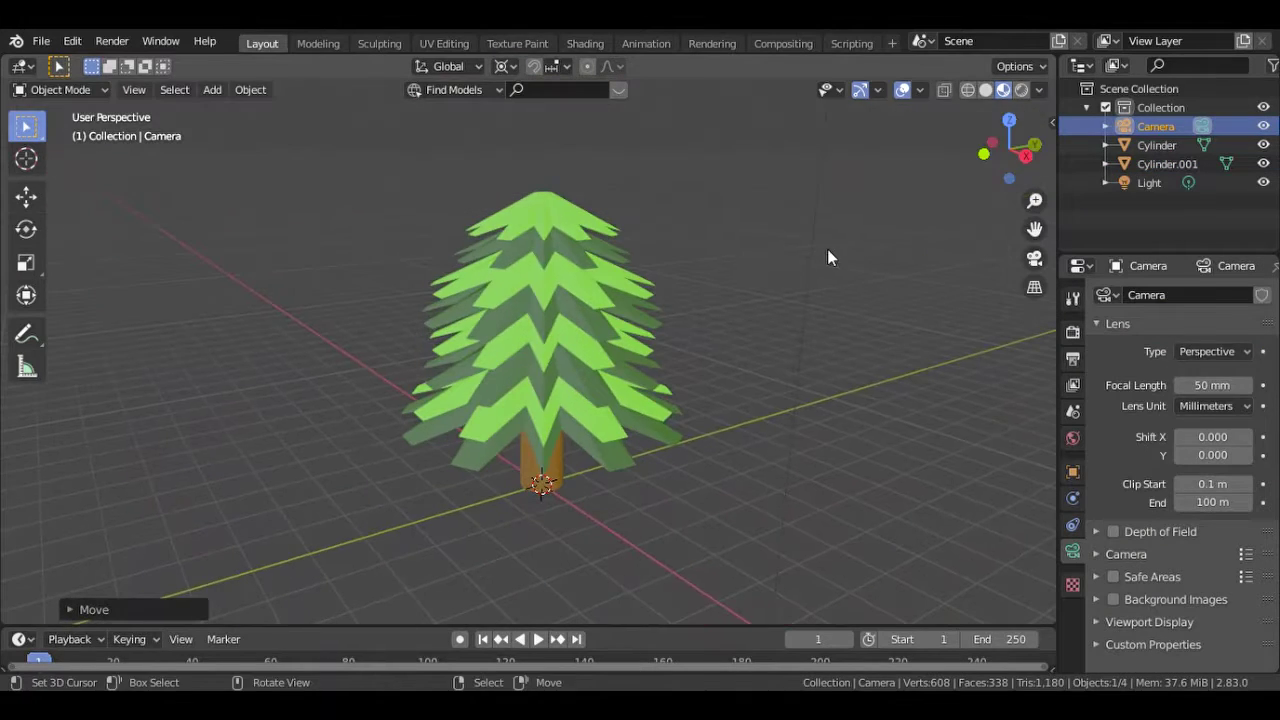
key("Escape")
Join the trunk and foliage into one Cylinder object.
middle_click_drag(743, 146, 597, 440)
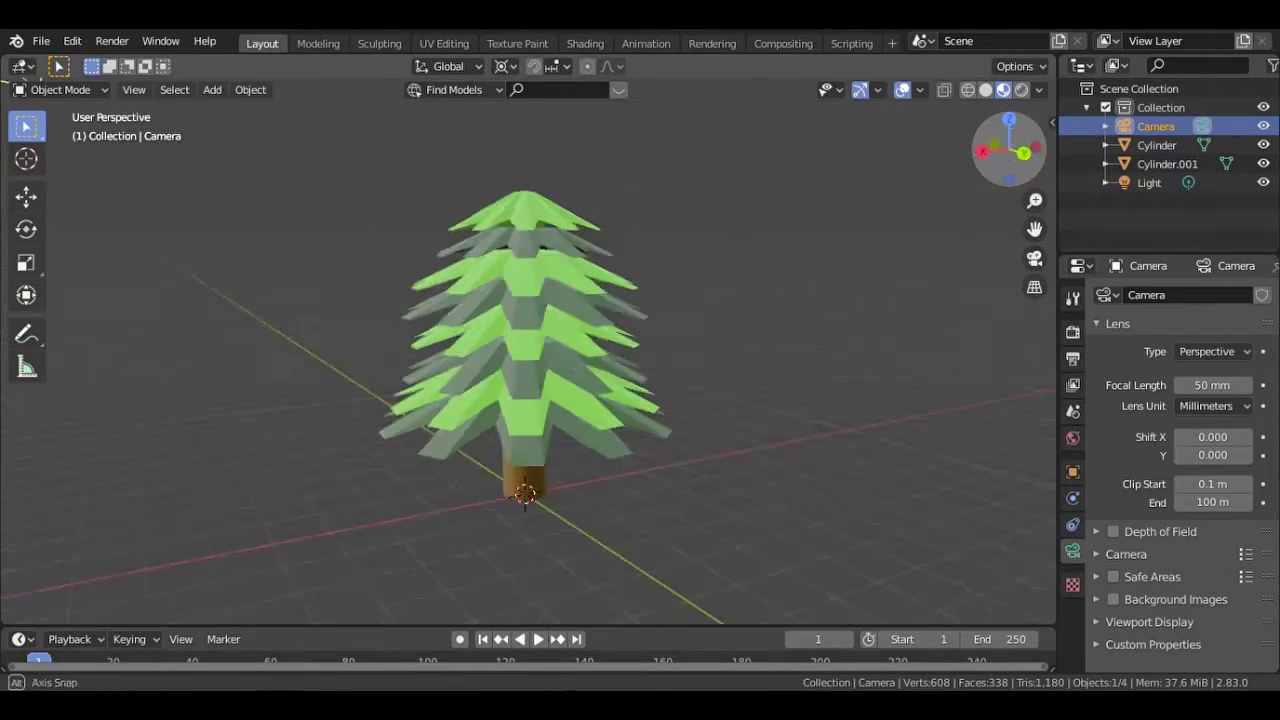
left_click(597, 440)
left_click(555, 485, "shift")
key("ctrl+j")
Stretch the tree taller along Z, then scale the whole tree slightly down.
key("s")
key("z")
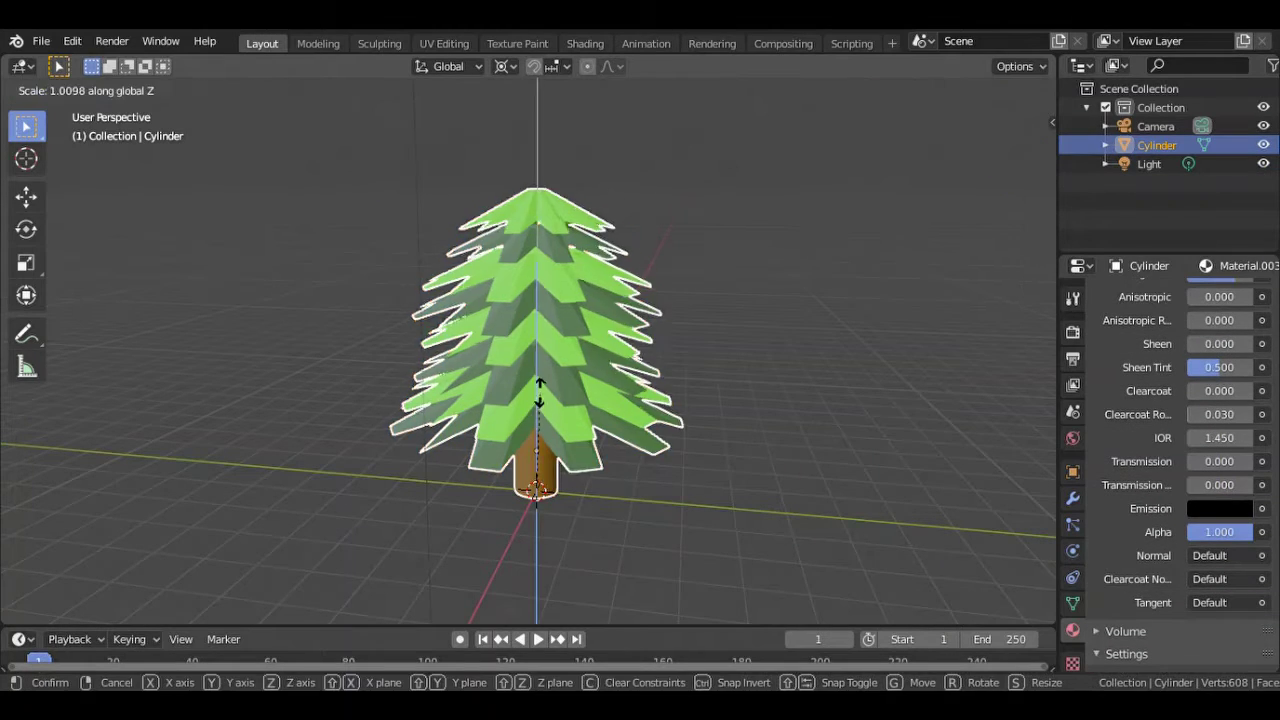
left_click(965, 210)
key("KP_0")
key("s")
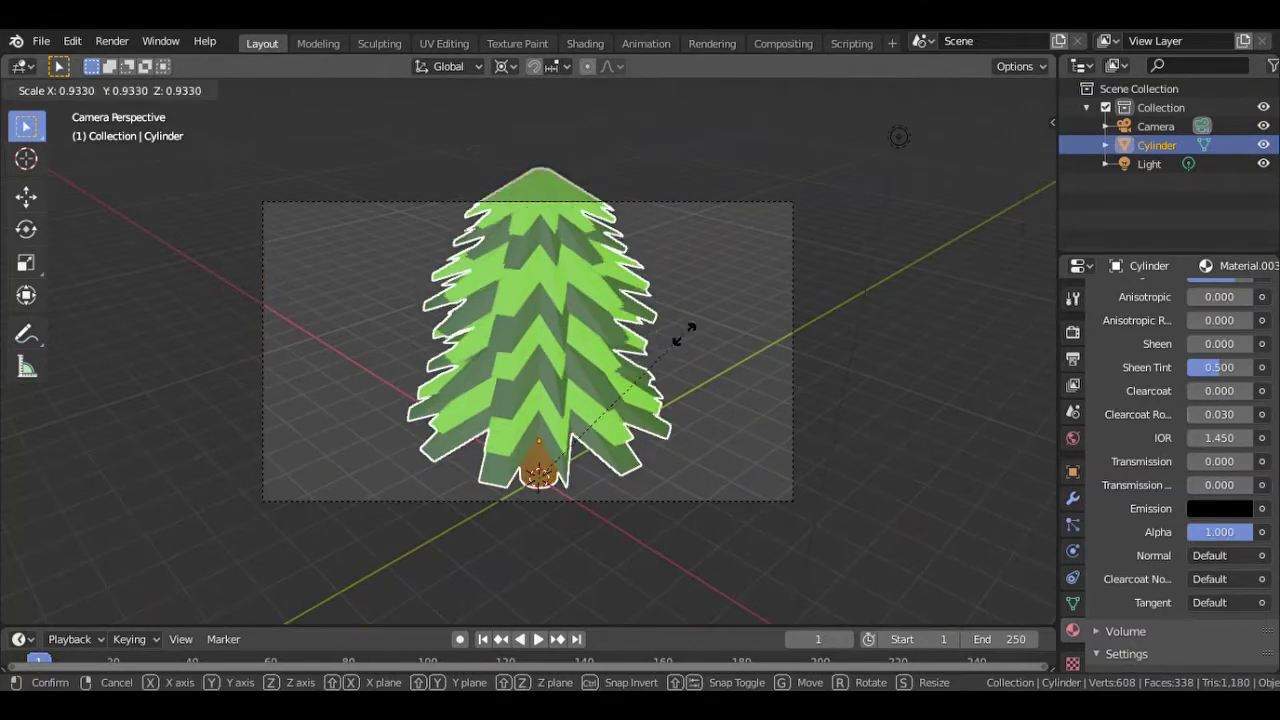
left_click(640, 330)
Add a ground plane under the tree, enlarge it to 9.7863 and move it.
key("shift+a")
left_click(320, 184)
key("s")
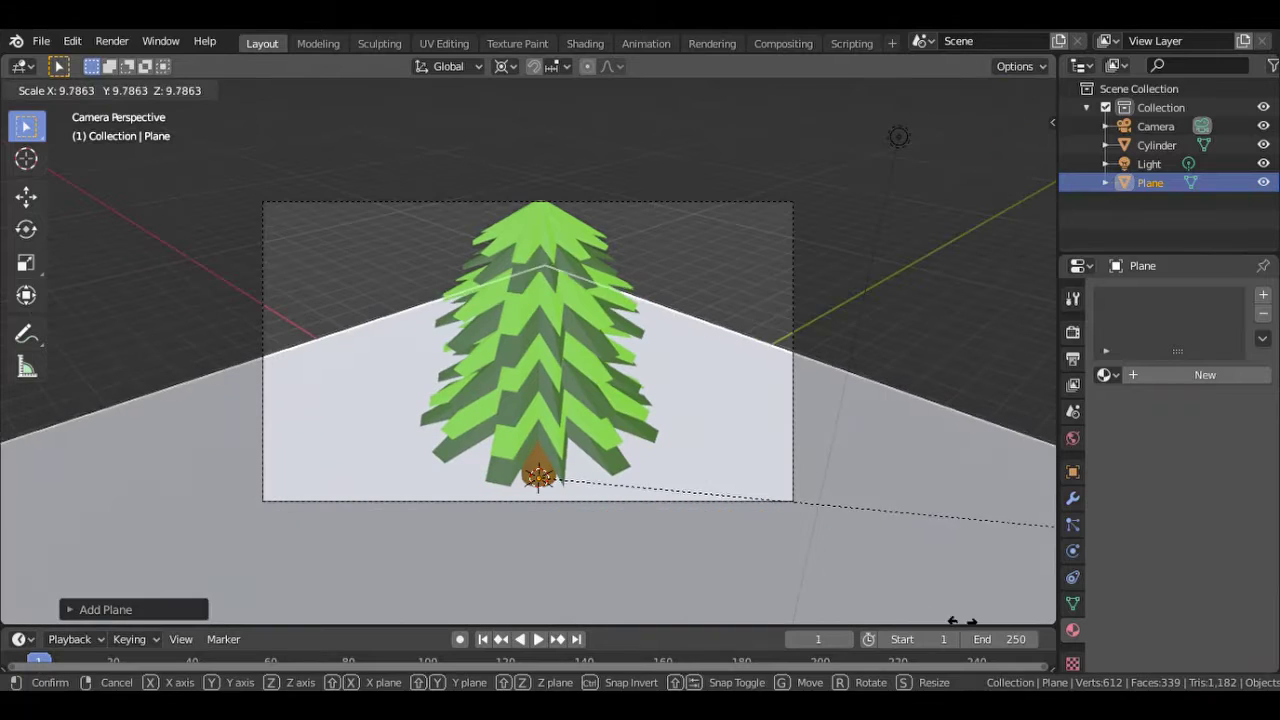
left_click(834, 622)
key("g")
left_click(898, 498)
Adjust the plane's height, scale it up further, and shift it -1.917 m along X.
key("g")
key("z")
left_click(791, 440)
key("s")
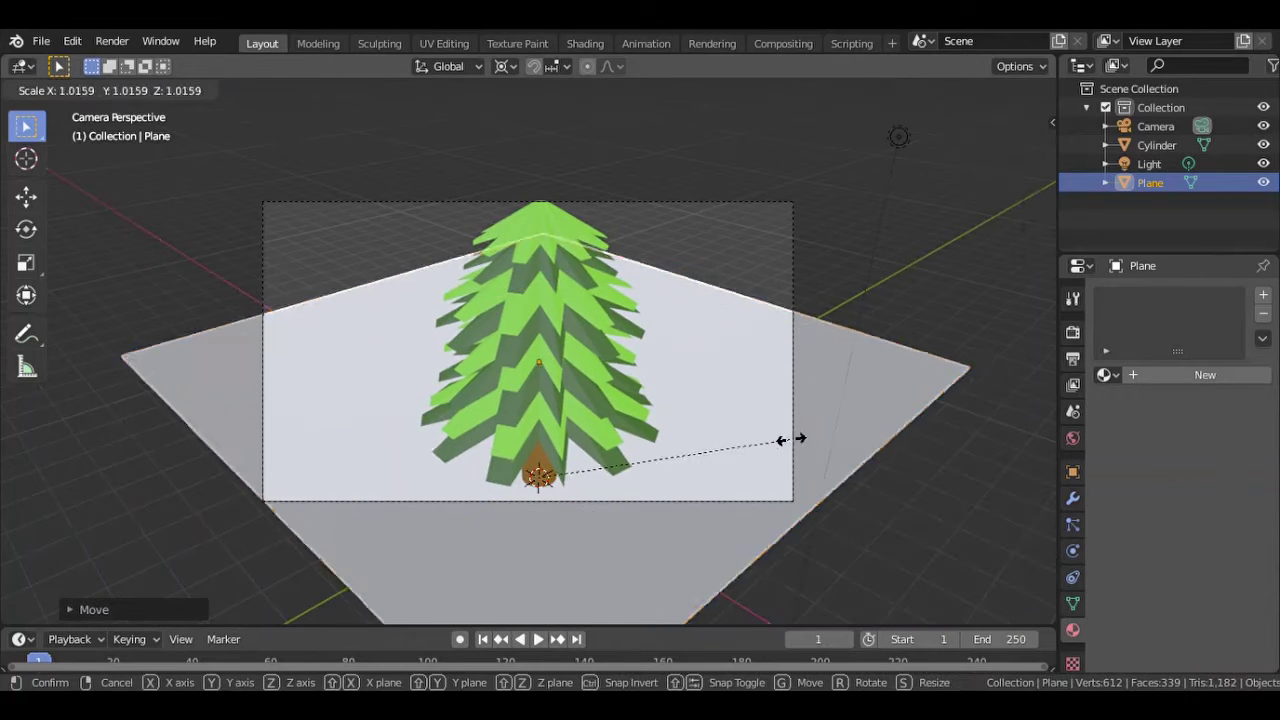
left_click(888, 437)
key("g")
left_click(934, 406)
key("g")
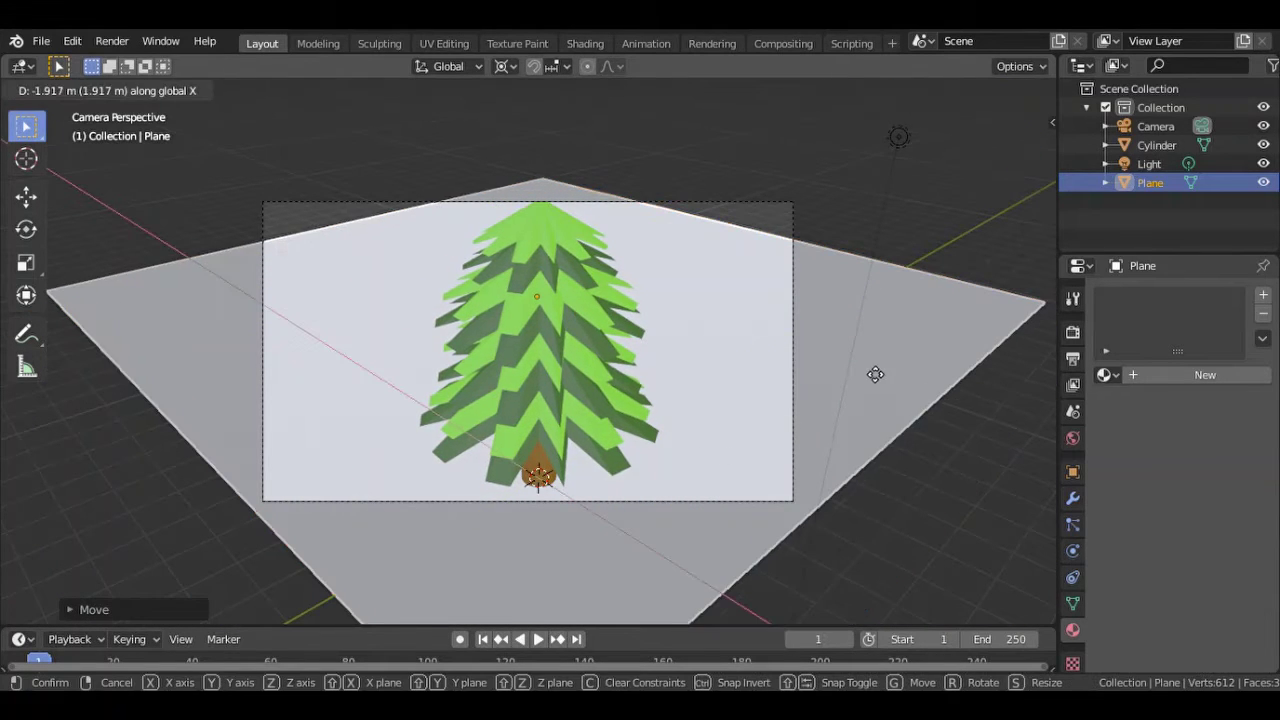
left_click(745, 404)
left_click_drag(1005, 165, 741, 92)
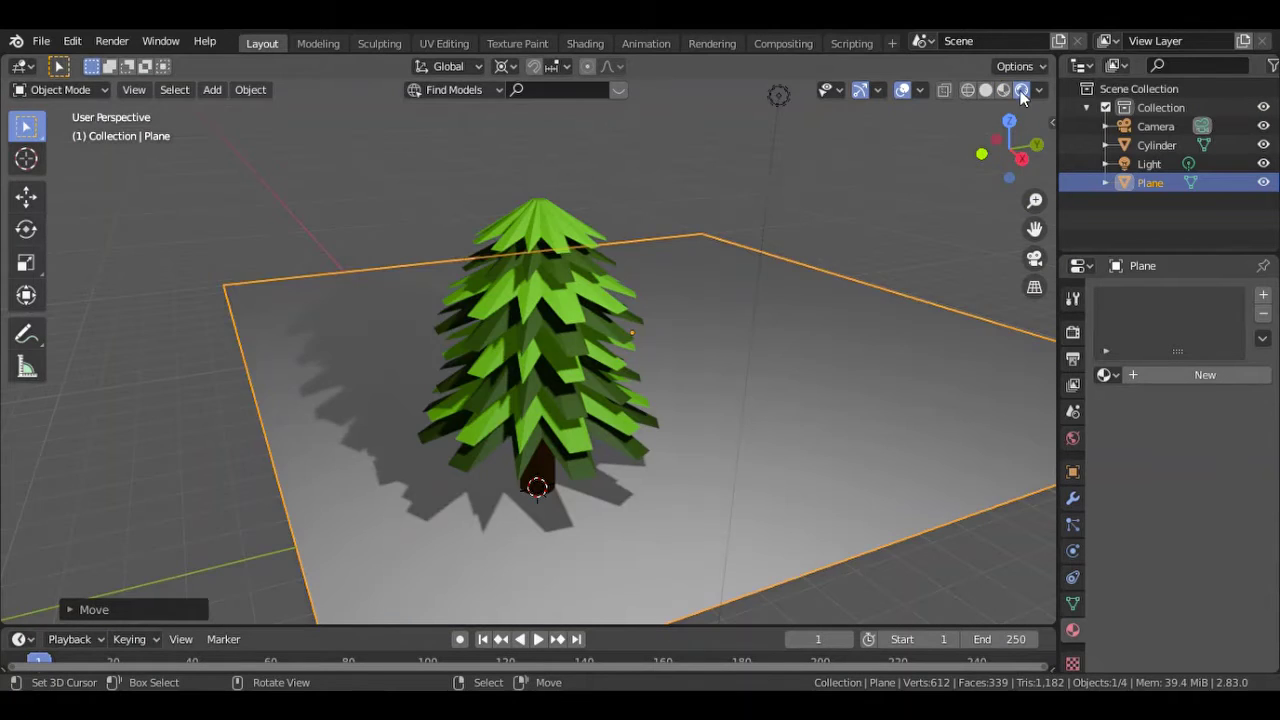
Move the light left so the tree's shadows fall to the right.
left_click(1149, 163)
key("g")
left_click(1035, 260)
left_click_drag(1010, 150, 960, 140)
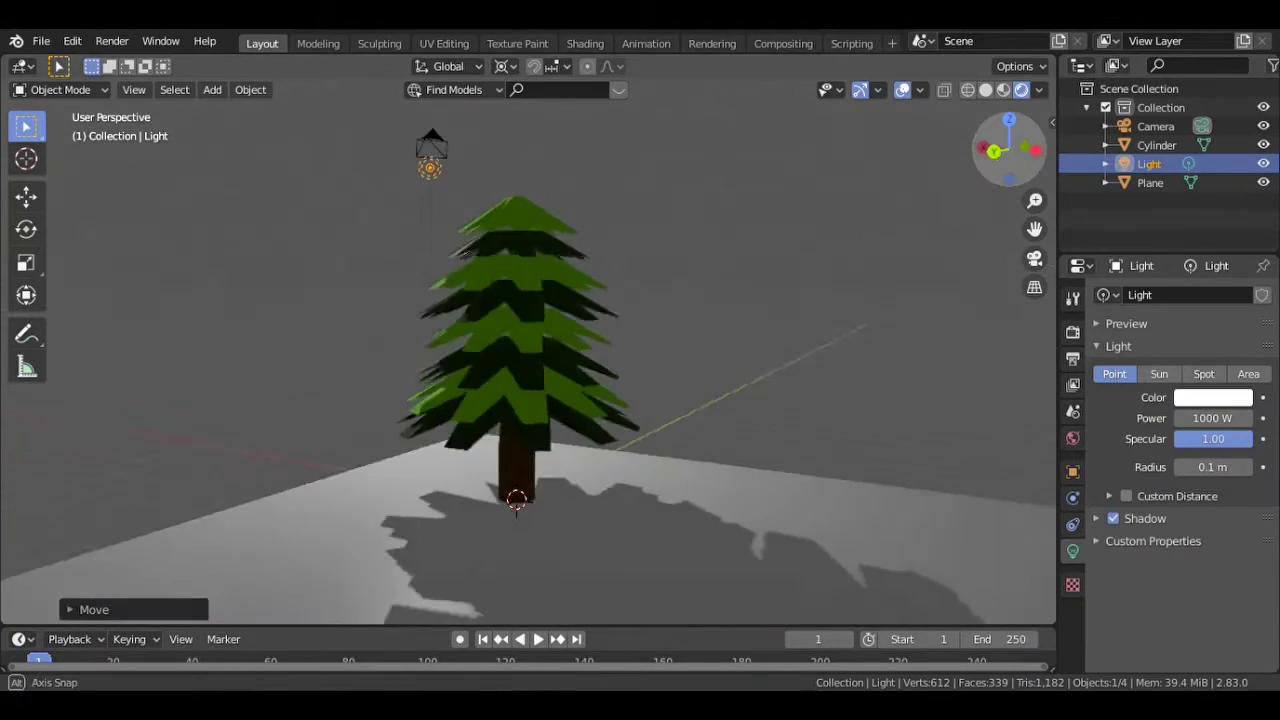
left_click(1035, 258)
Reposition the light directly above the tree top.
left_click(765, 238)
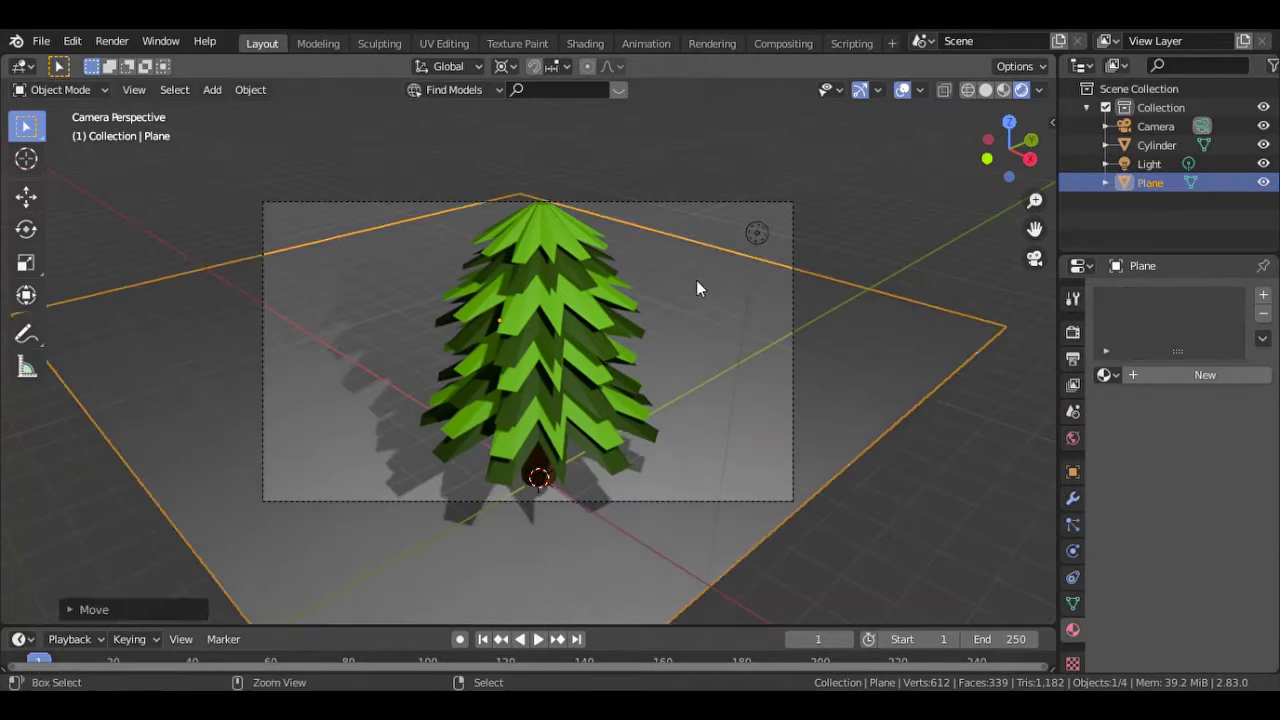
left_click(752, 240)
key("g")
left_click(670, 262)
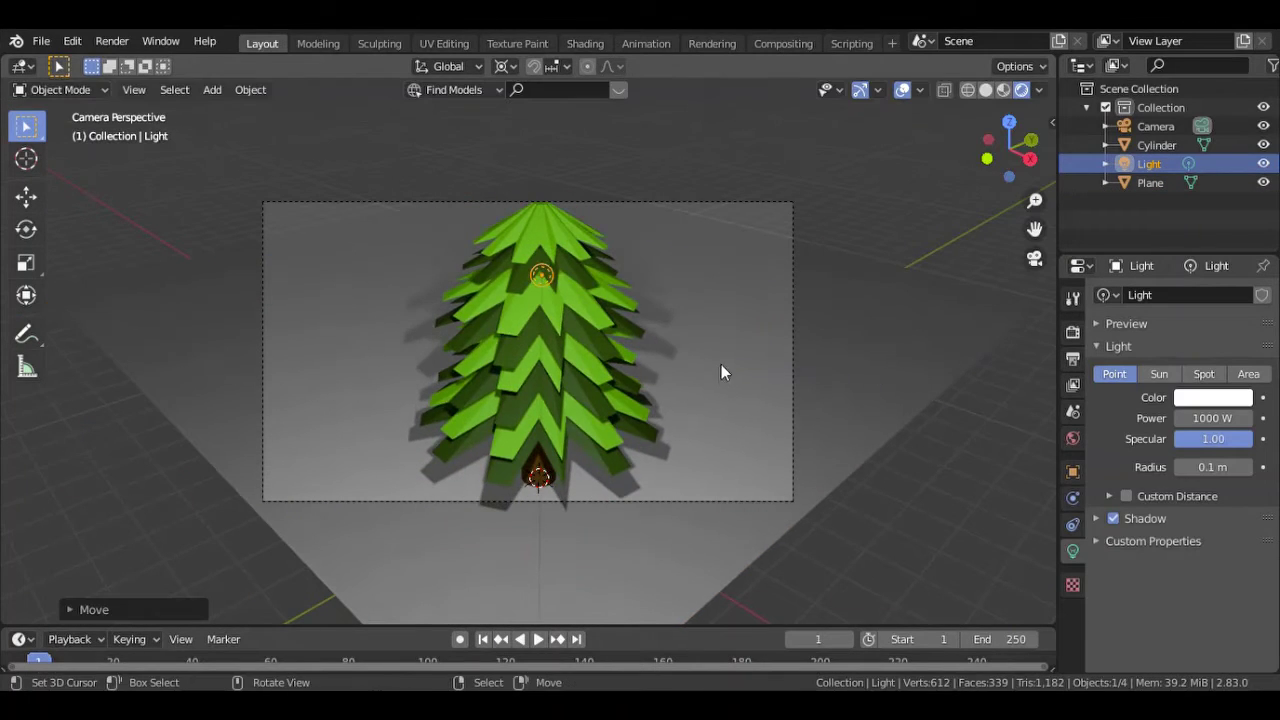
left_click_drag(1010, 150, 990, 160)
left_click(1035, 258)
Switch to Material Preview shading and view the lit scene through the camera.
left_click(433, 372)
left_click(1003, 89)
left_click(1035, 258)
scroll(240, 250, "up", 2)
scroll(240, 250, "up", 2)
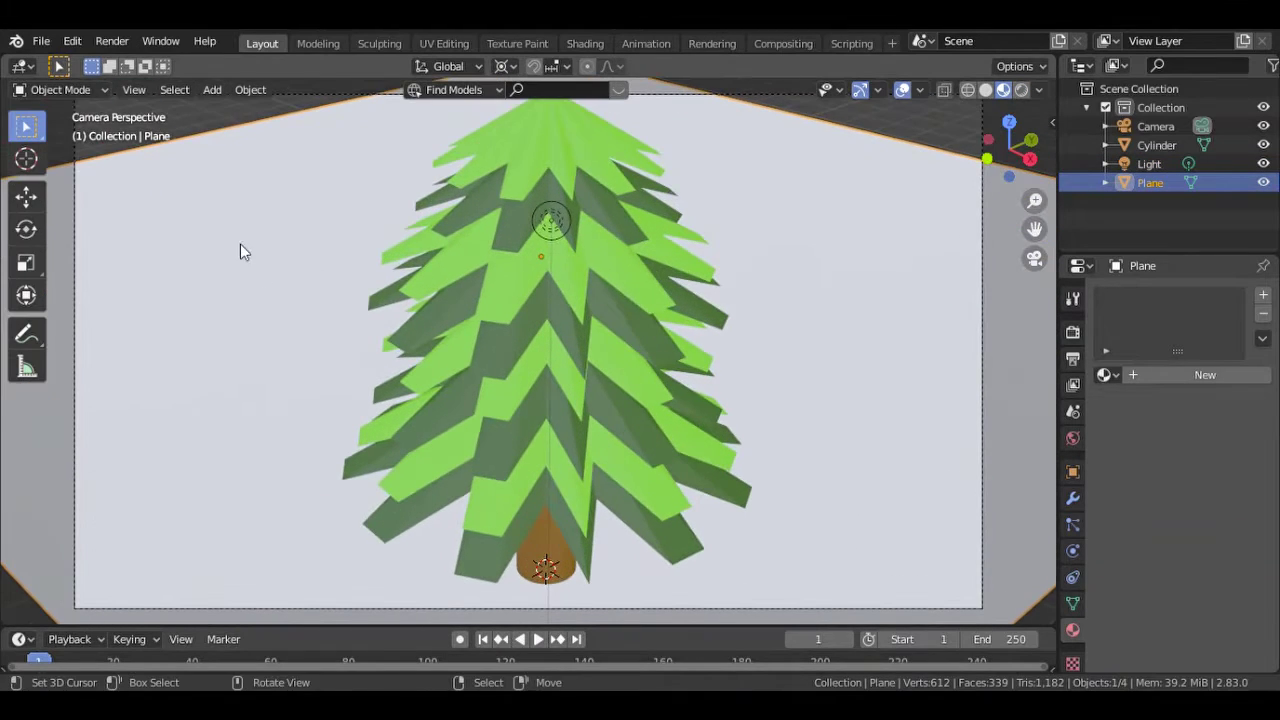
In Weight Paint mode, invert the ground plane's weights twice.
left_click(97, 194)
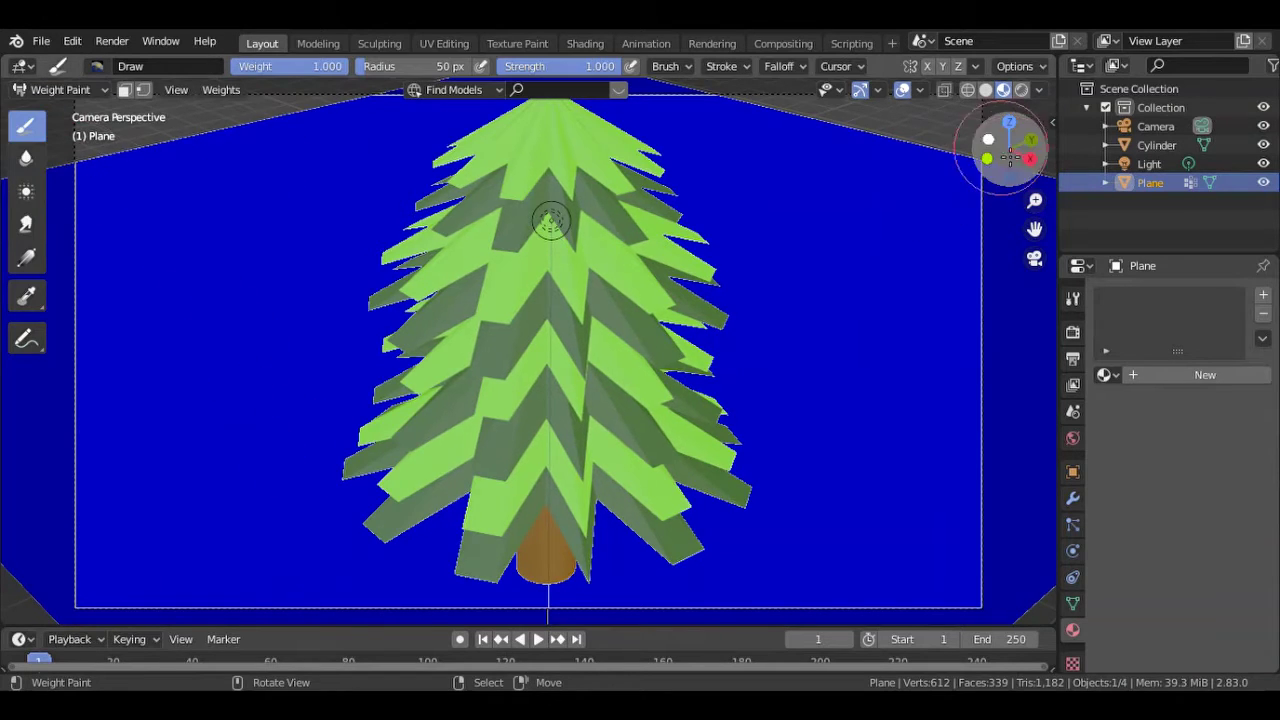
left_click_drag(1010, 150, 809, 508)
left_click(221, 89)
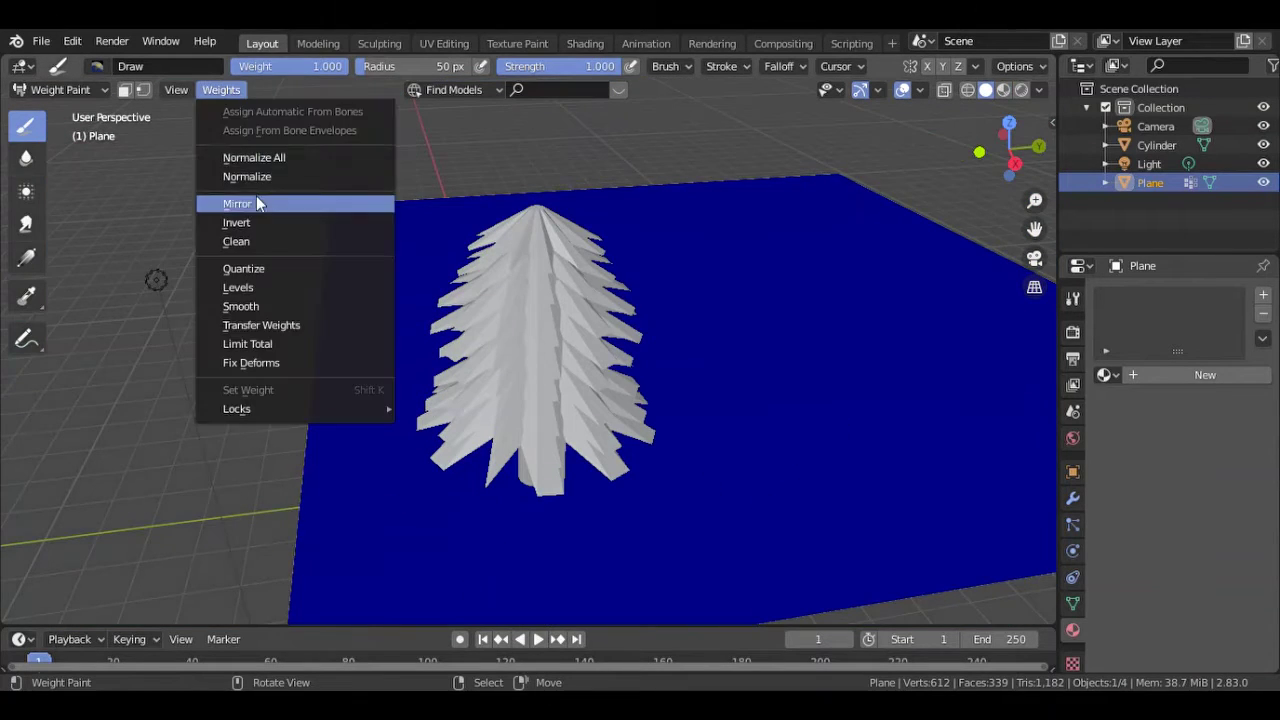
left_click(258, 202)
left_click(96, 66)
left_click(221, 89)
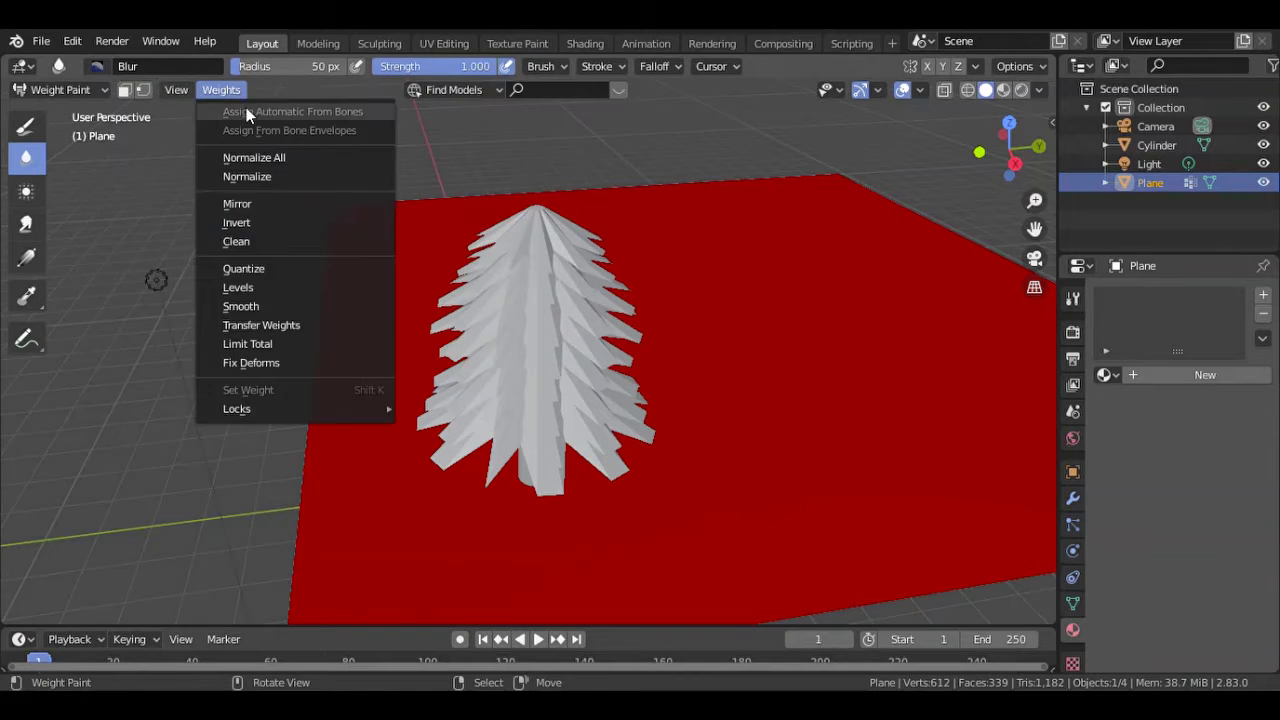
left_click(232, 221)
Create a new material, Material.004, for the ground plane.
left_click(1166, 375)
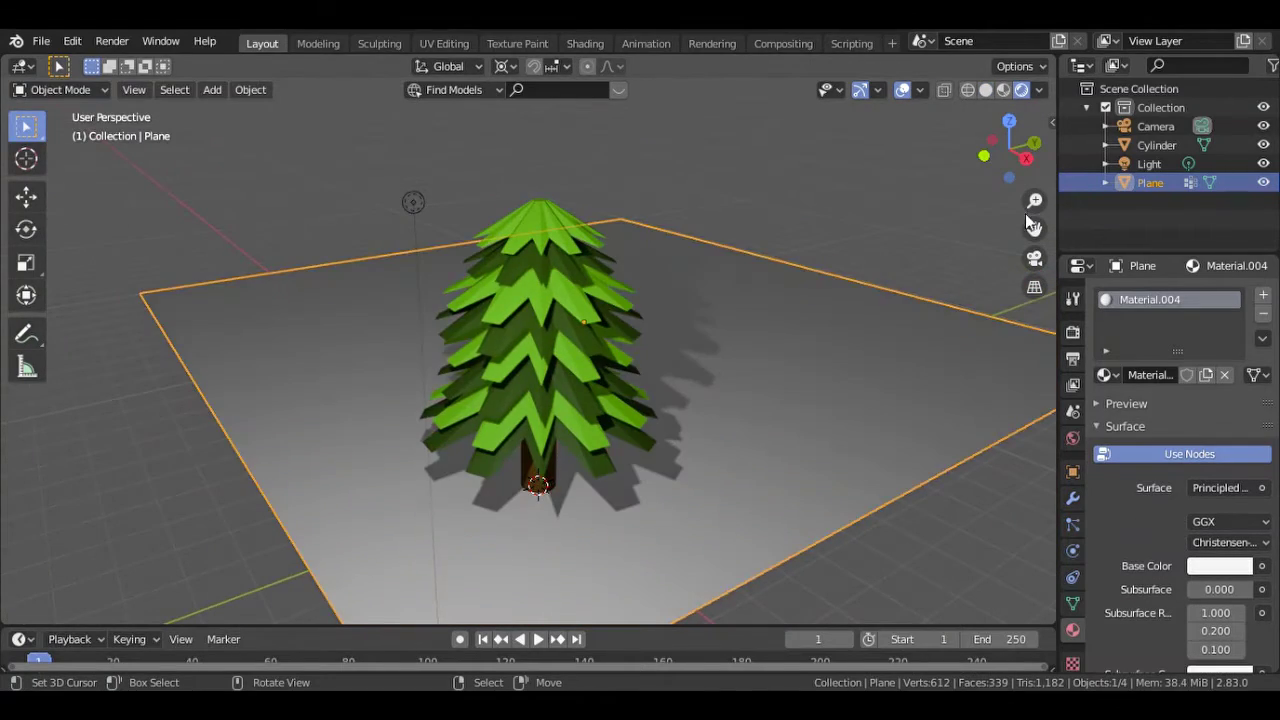
left_click(1034, 258)
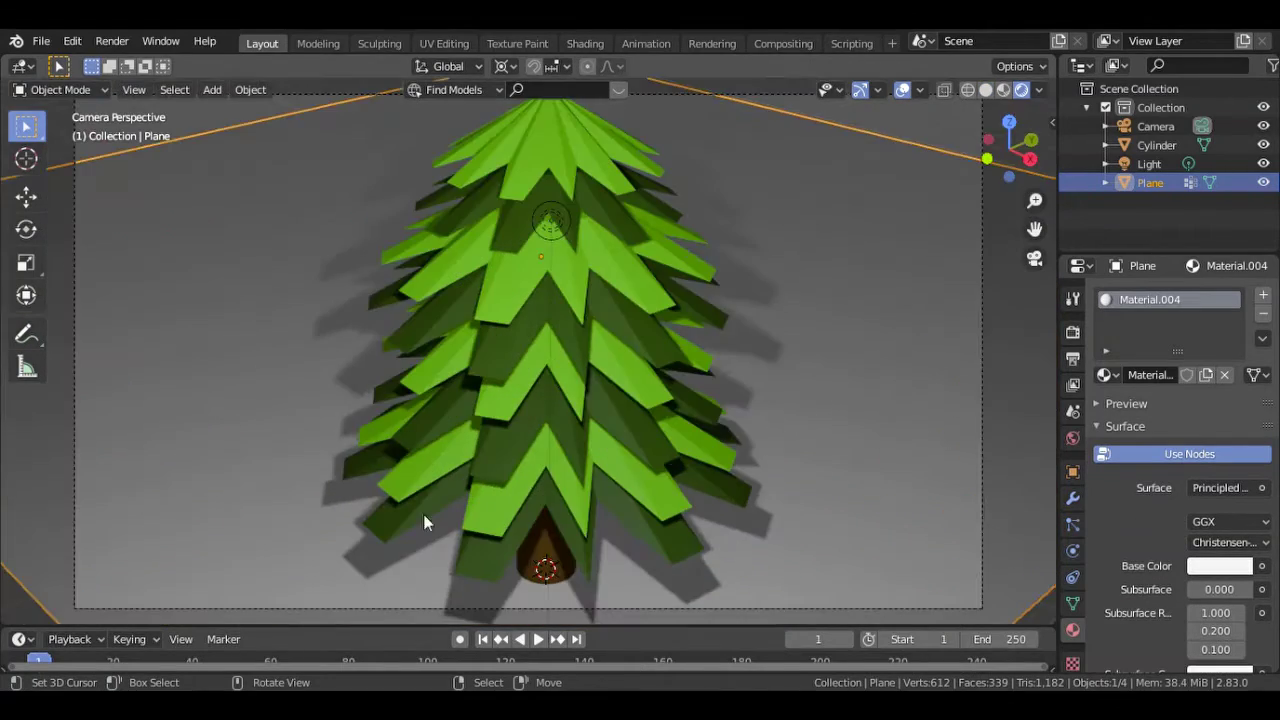
left_click_drag(1005, 143, 1010, 150)
left_click_drag(1034, 228, 1000, 250)
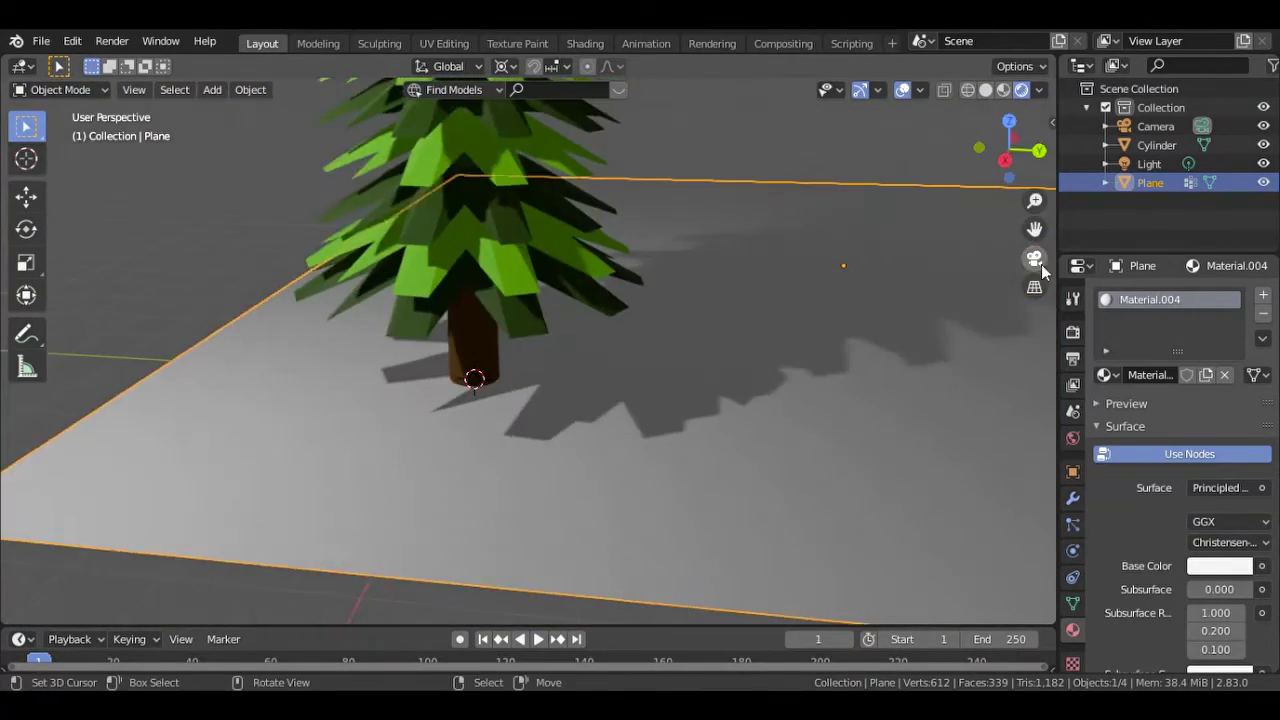
left_click(1034, 258)
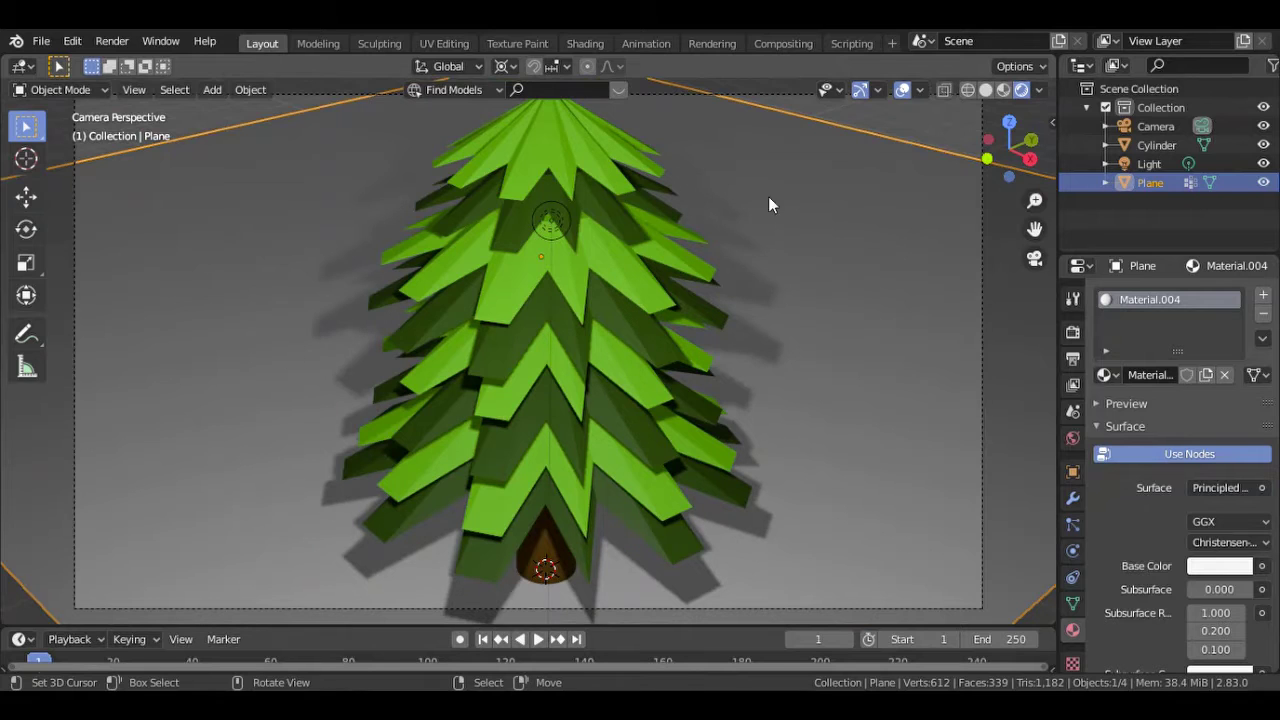
Scale the ground plane down and switch the viewport to solid shading.
key("s")
left_click(737, 349)
mouse_move(851, 166)
middle_mouse_down()
mouse_move(248, 474)
mouse_move(620, 490)
middle_mouse_up()
left_click(985, 89)
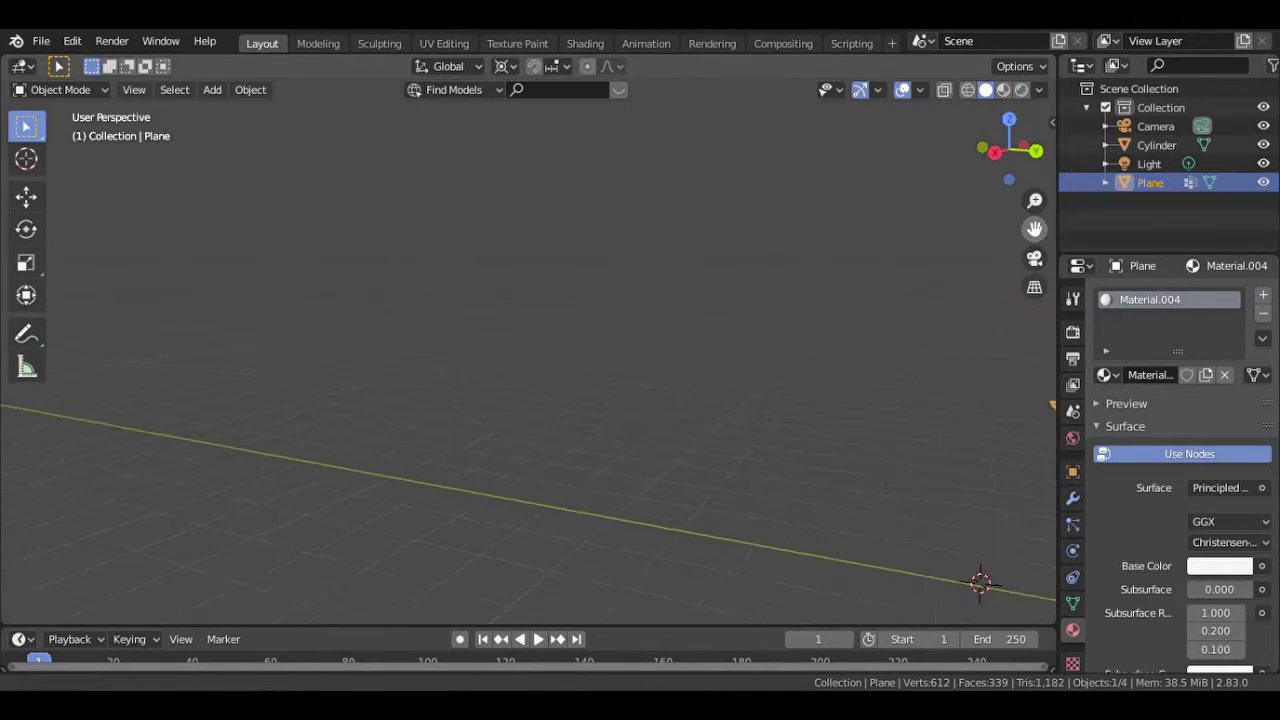
Add a new plane beside the tree and scale it down in Edit Mode.
left_click(212, 89)
left_click(385, 108)
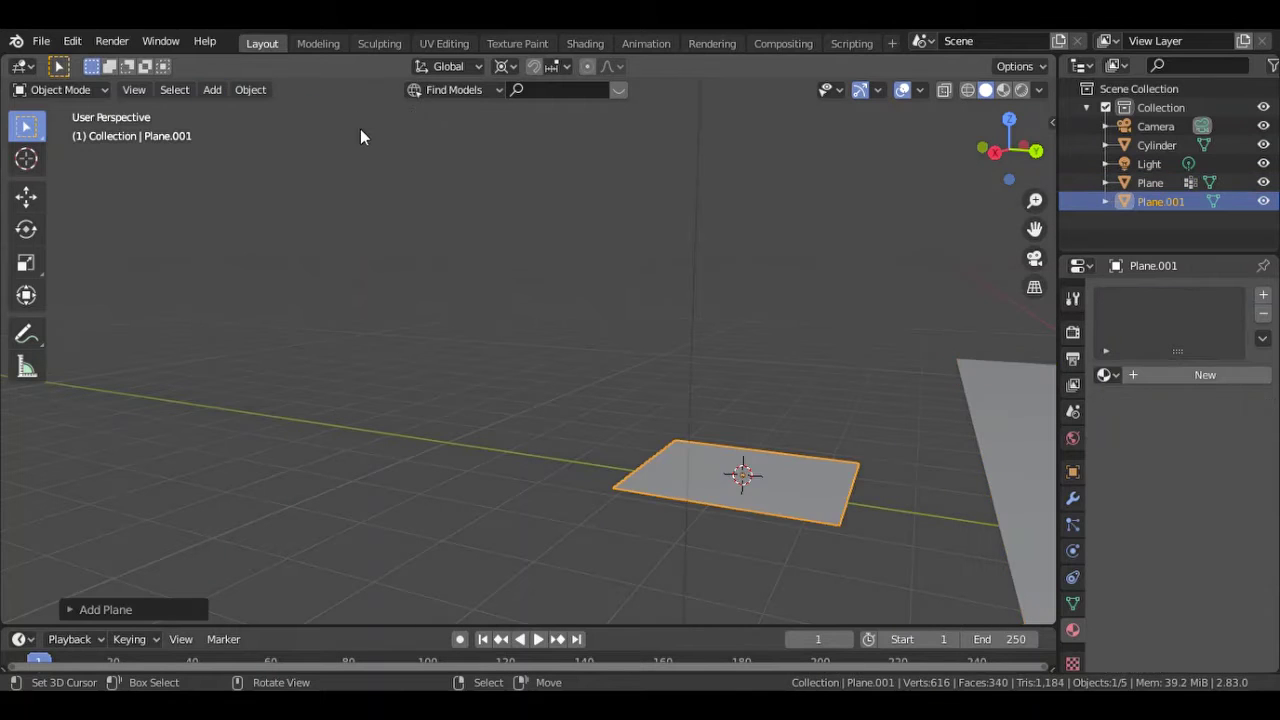
key("Tab")
middle_click_drag(360, 135, 643, 354)
key("s")
left_click(1005, 178)
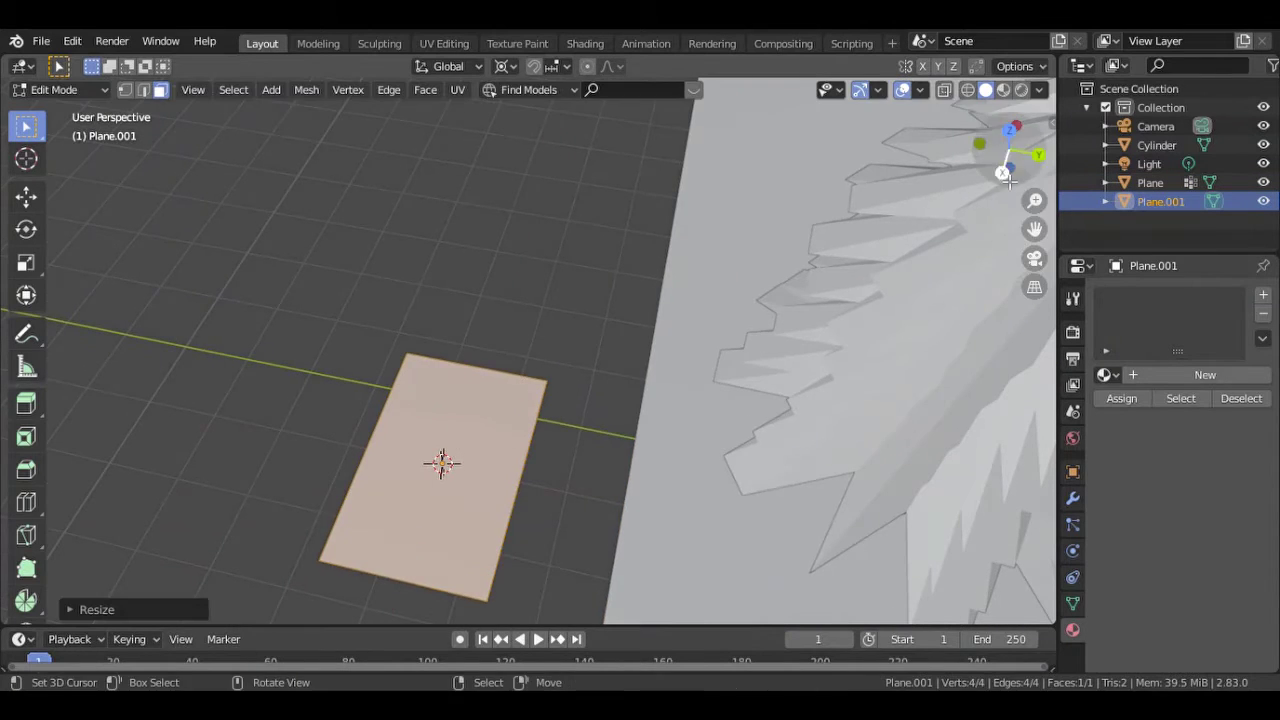
left_click_drag(1005, 178, 928, 75)
Nudge corner vertices, add a centred loop cut, and delete the right face.
left_click_drag(545, 384, 536, 397)
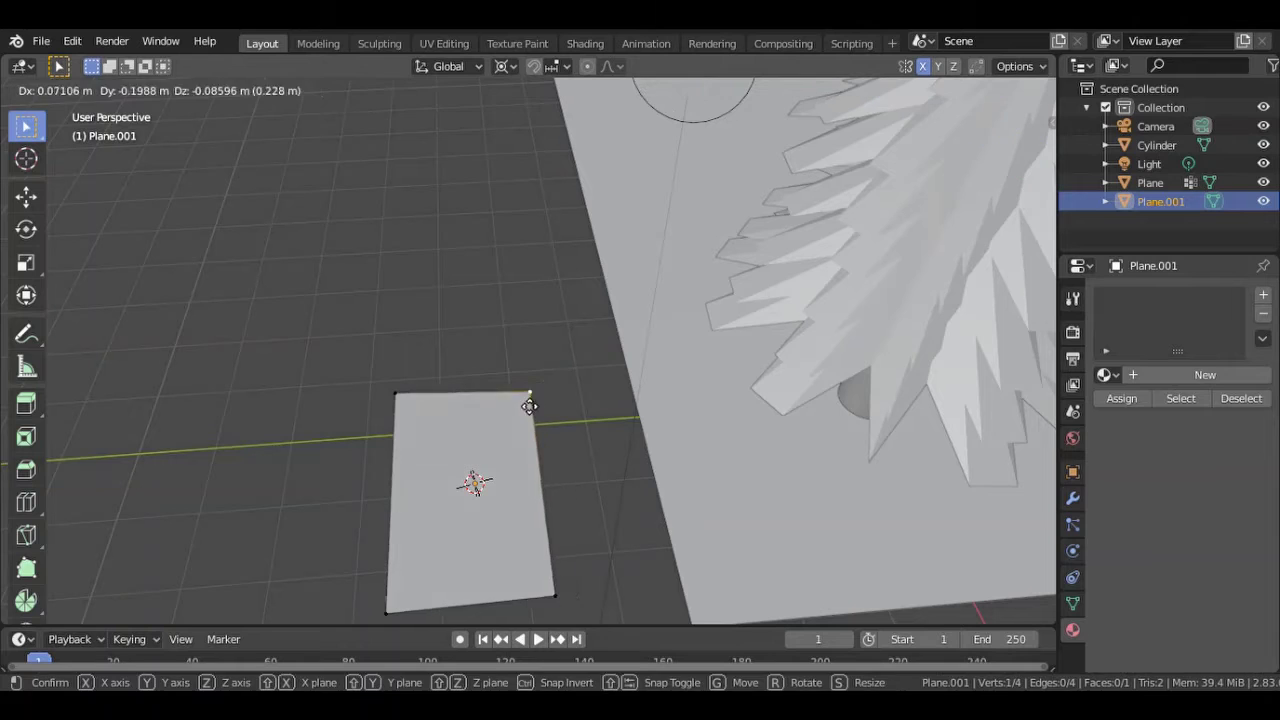
left_click(401, 404)
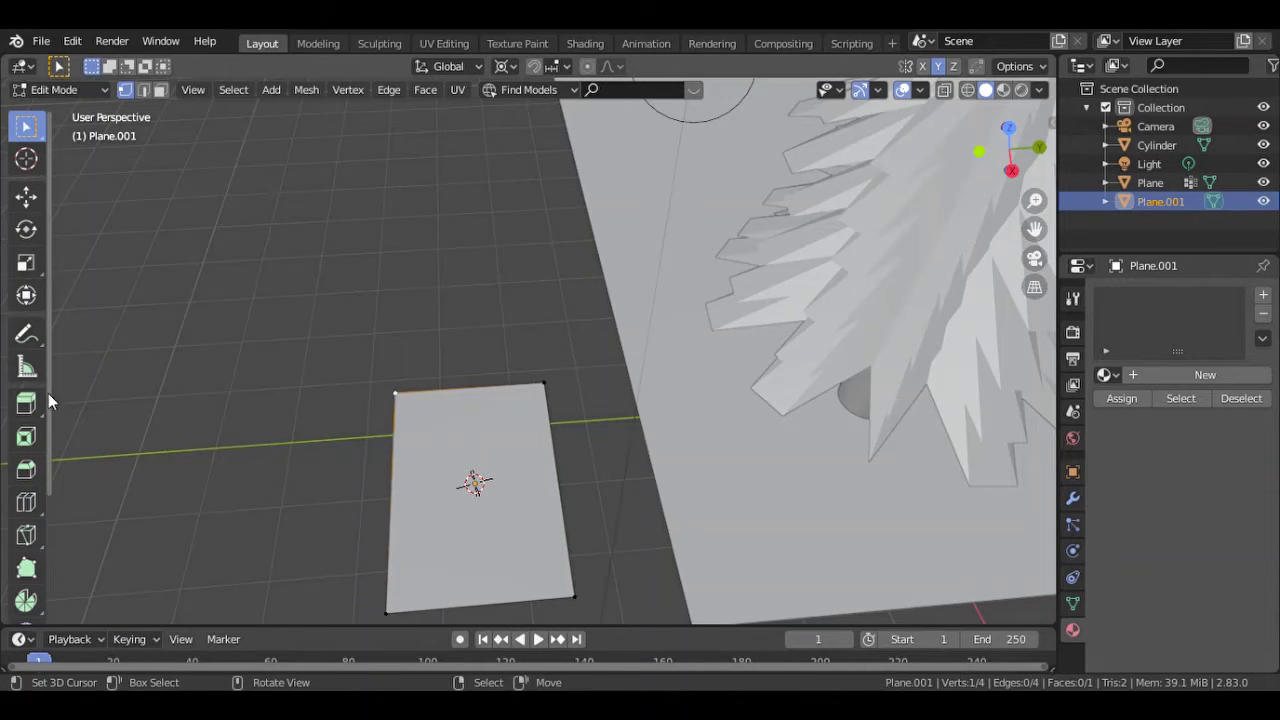
key("k")
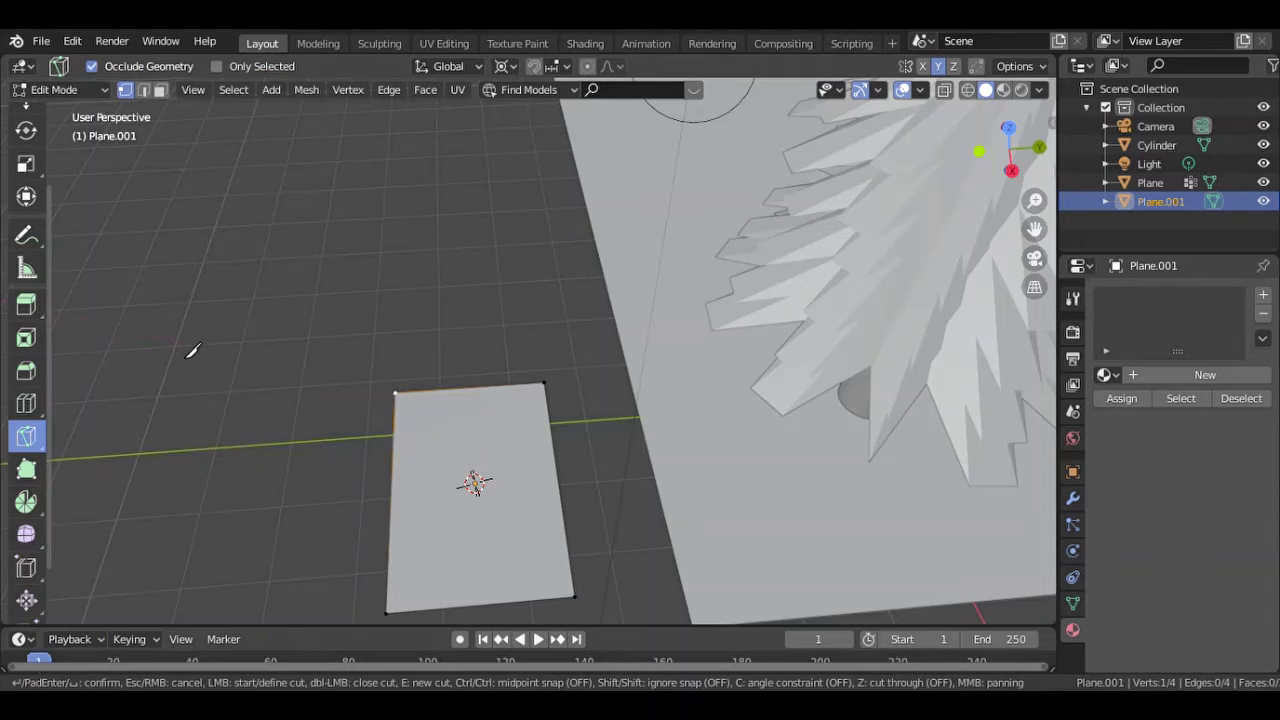
key("Escape")
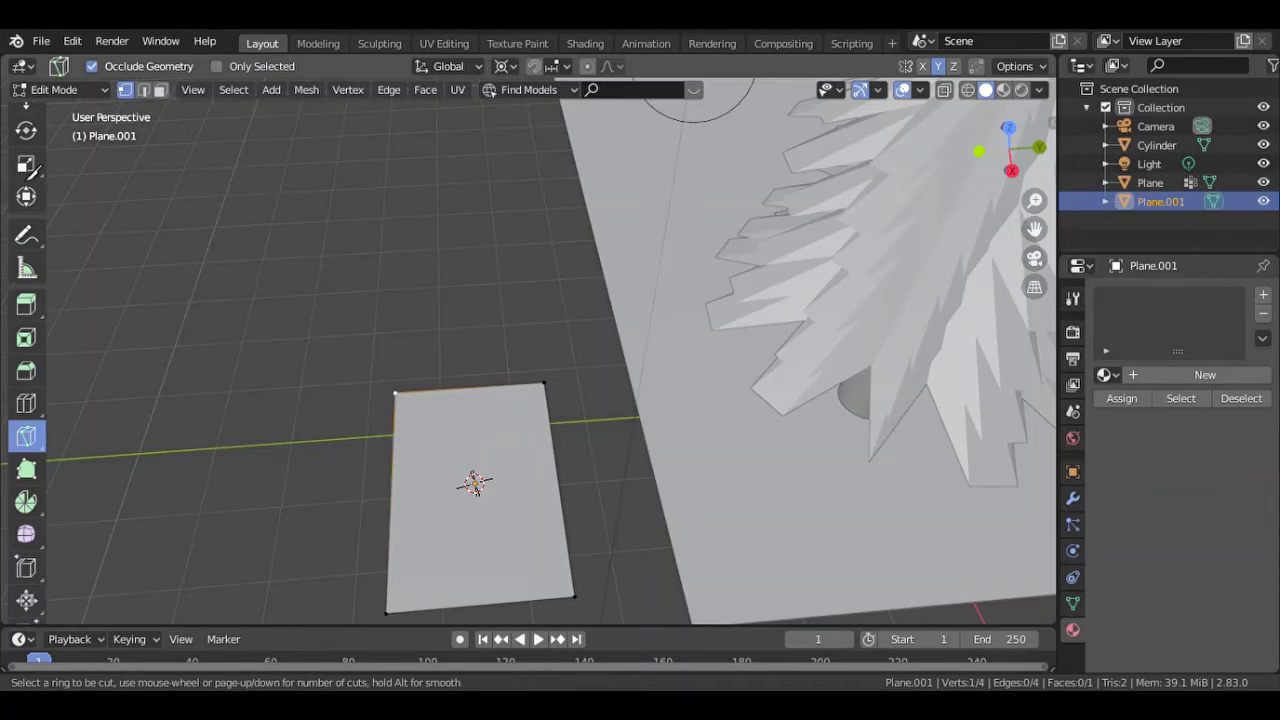
left_click(465, 379)
right_click(465, 379)
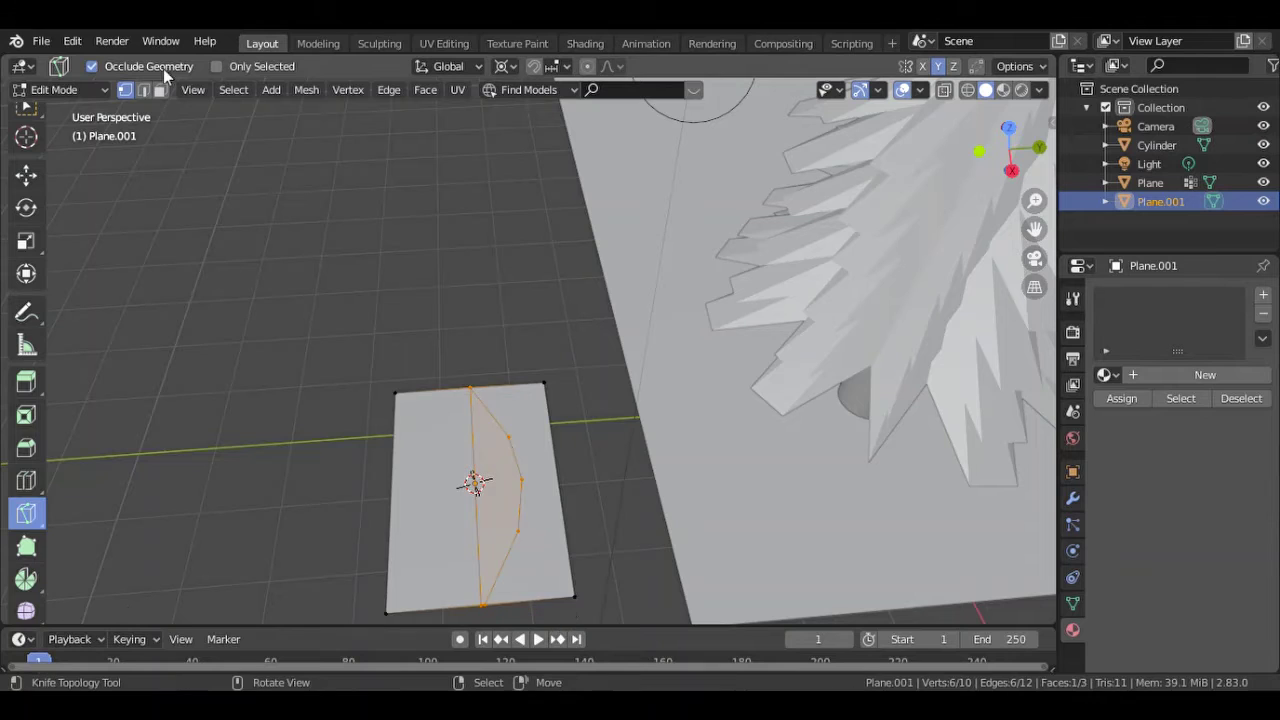
key("x")
left_click(572, 489)
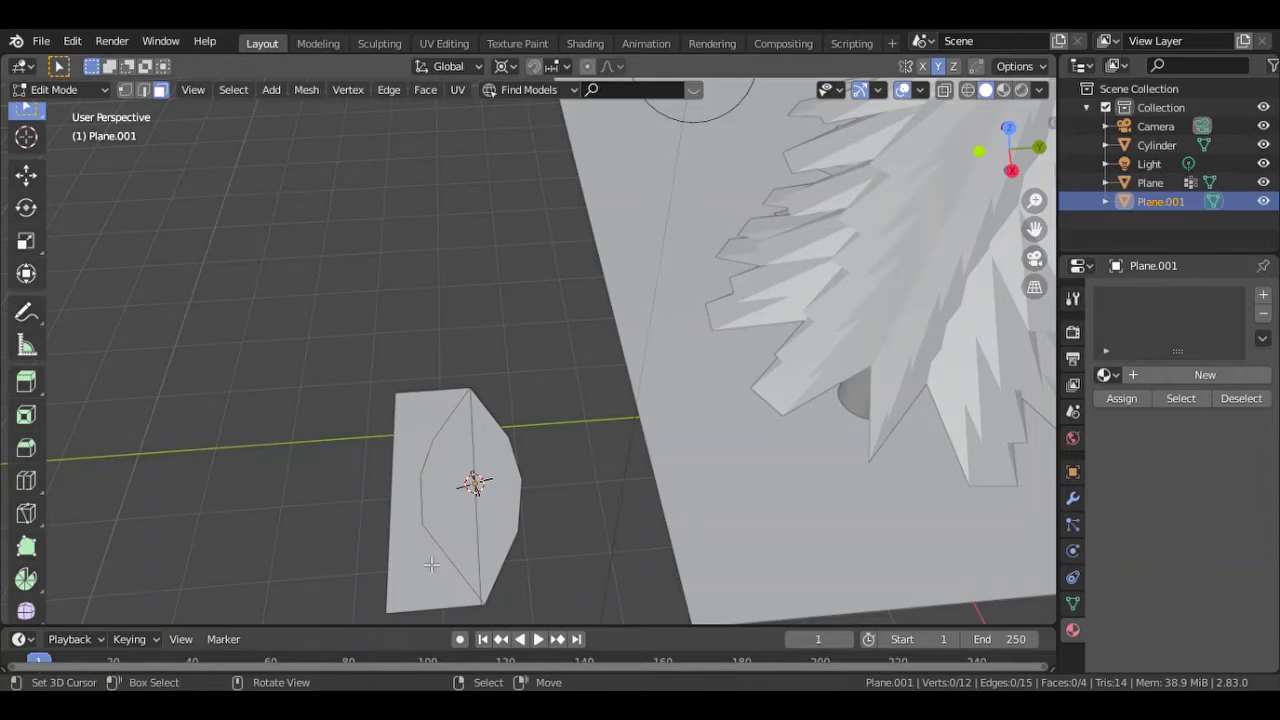
left_click(431, 565)
Try and cancel an inset, then knife-cut vein edges, making five faces and 12 vertices.
key("x")
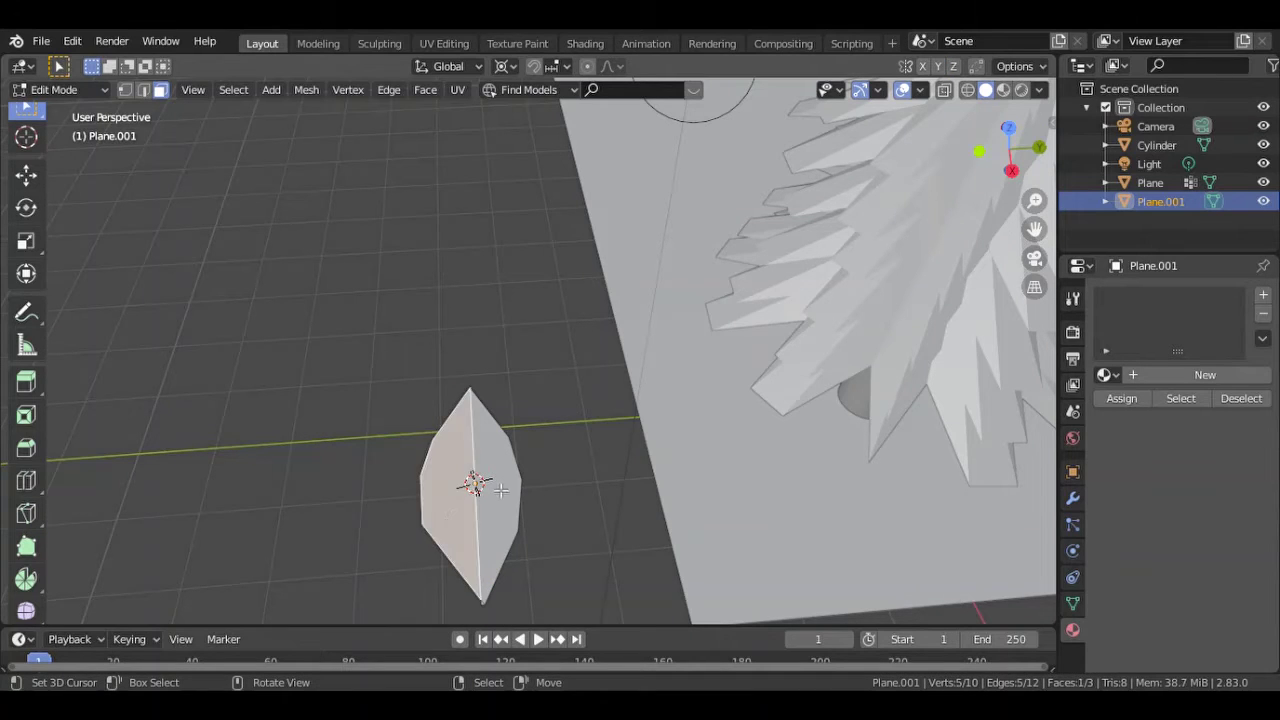
left_click(500, 488)
left_click(563, 492)
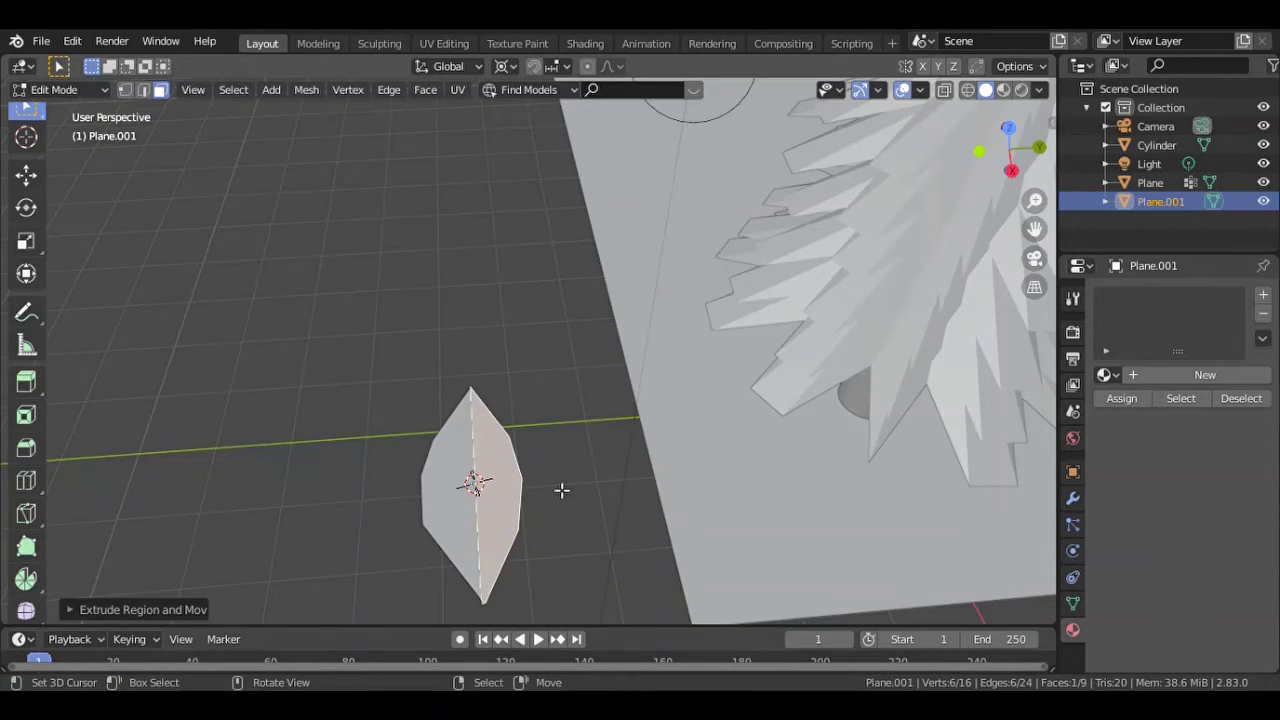
left_click(28, 418)
left_click_drag(494, 437, 507, 459)
right_click(507, 450)
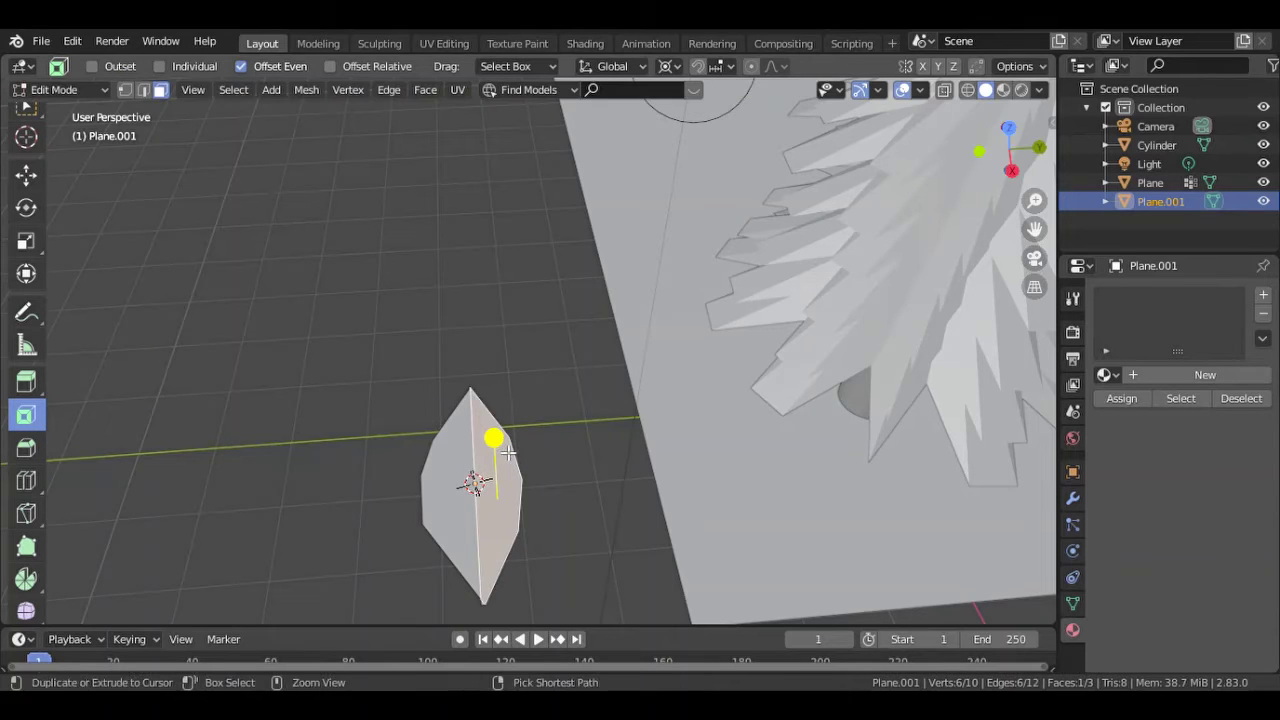
left_click(27, 514)
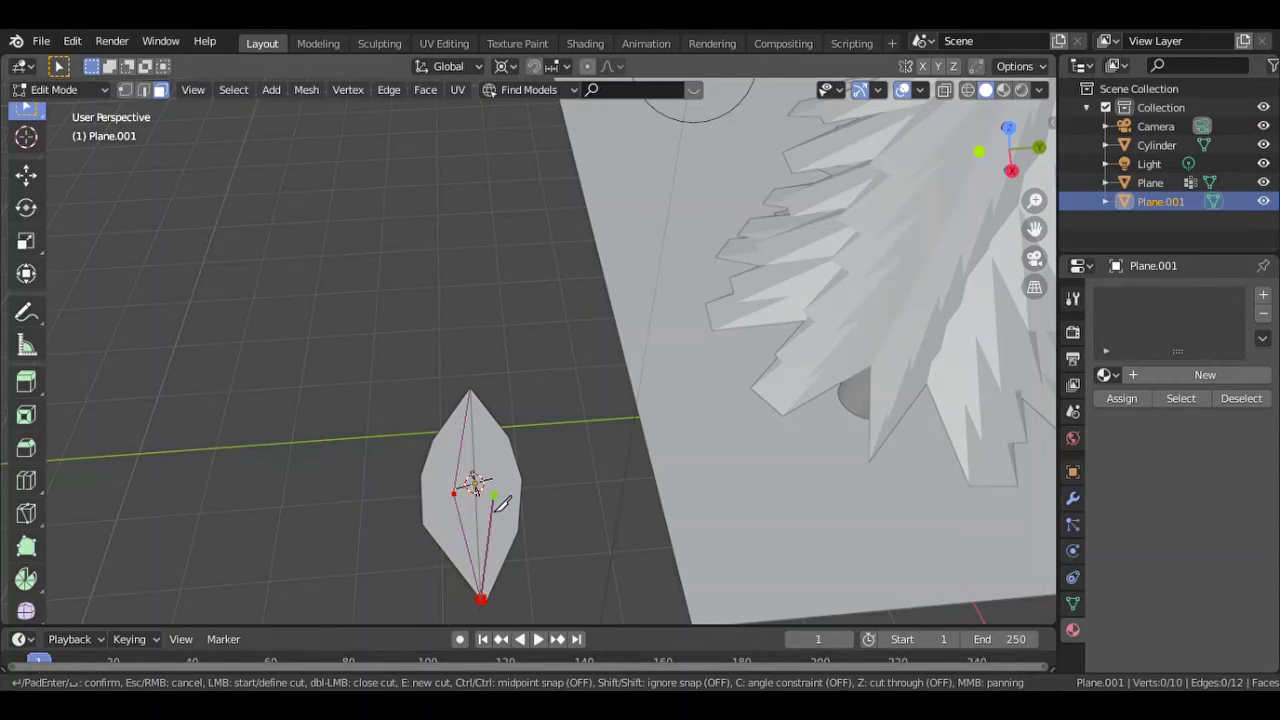
key("Return")
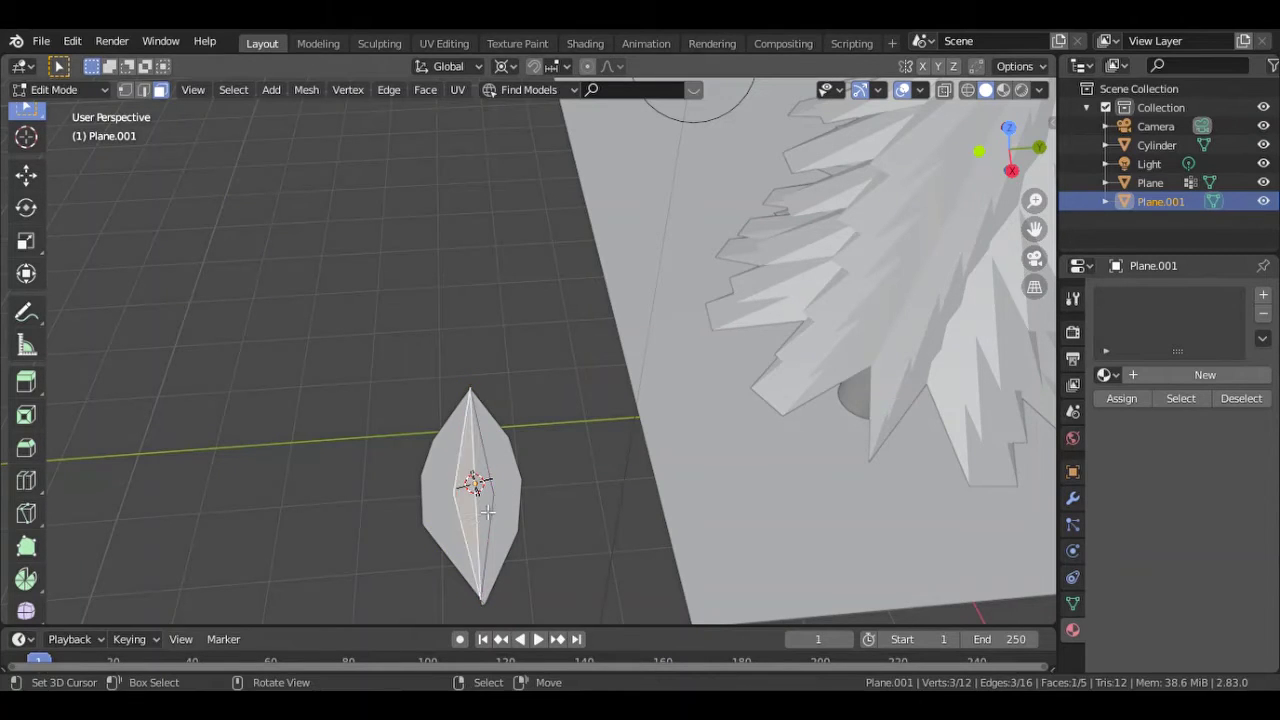
Shift the leaf's vertices along Z and zoom onto the selection.
key("g")
key("z")
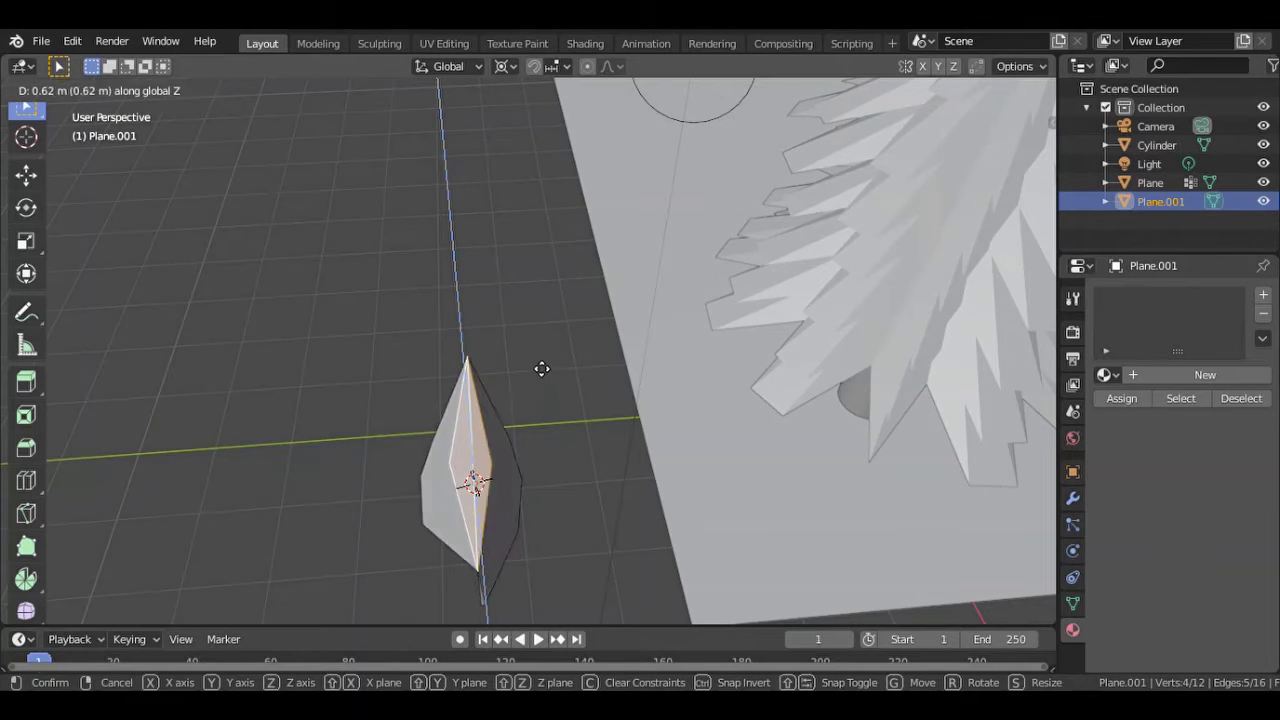
left_click(571, 351)
middle_click_drag(571, 351, 834, 343)
key("g")
key("g")
left_click(834, 343)
key("z")
left_click(976, 354)
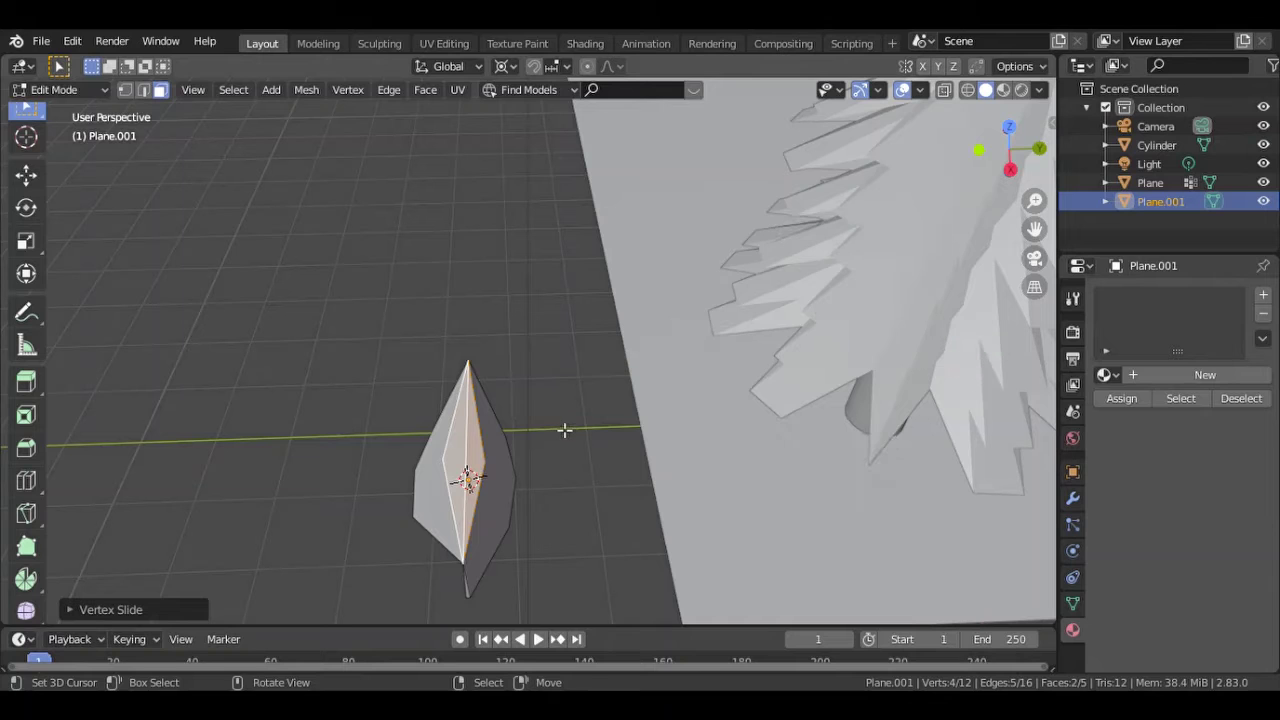
key("ctrl+z")
key("KP_Decimal")
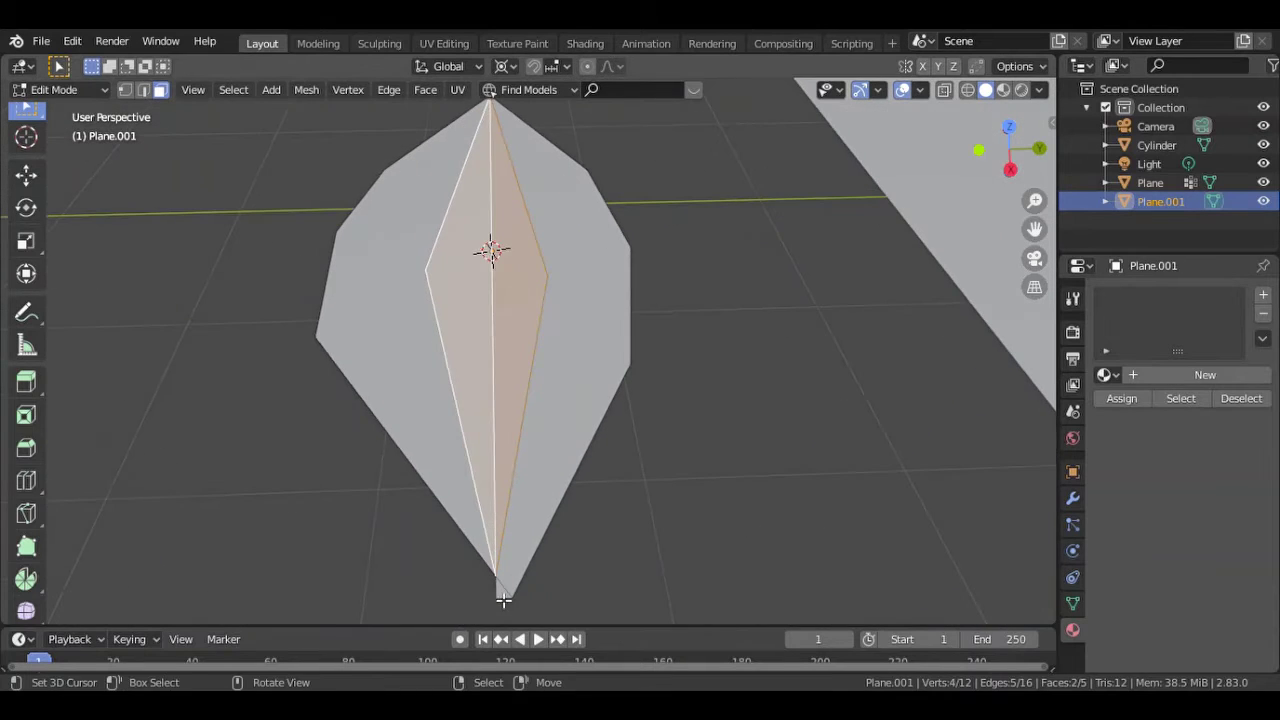
Delete the selected faces and the leftover sliver face with Only Faces.
key("x")
left_click(478, 520)
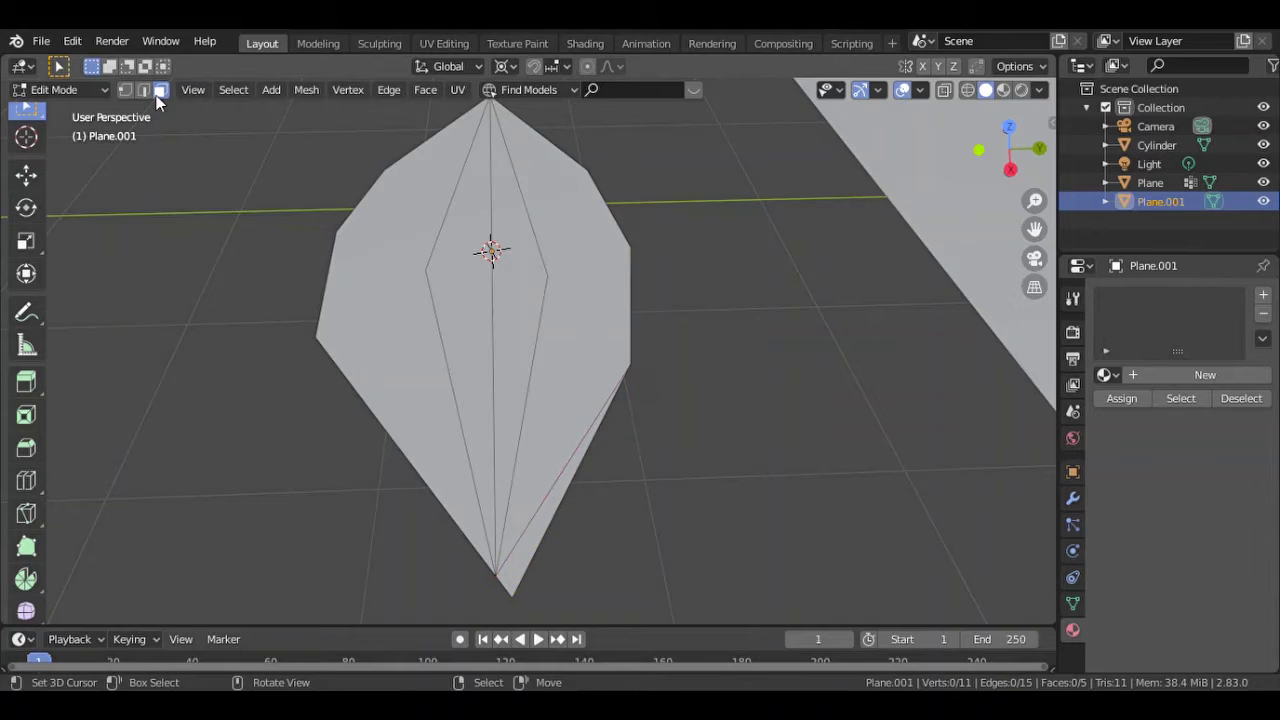
key("x")
left_click(509, 491)
Raise the left inner face and lower the centre edge along Z.
left_click(479, 357)
key("g")
key("z")
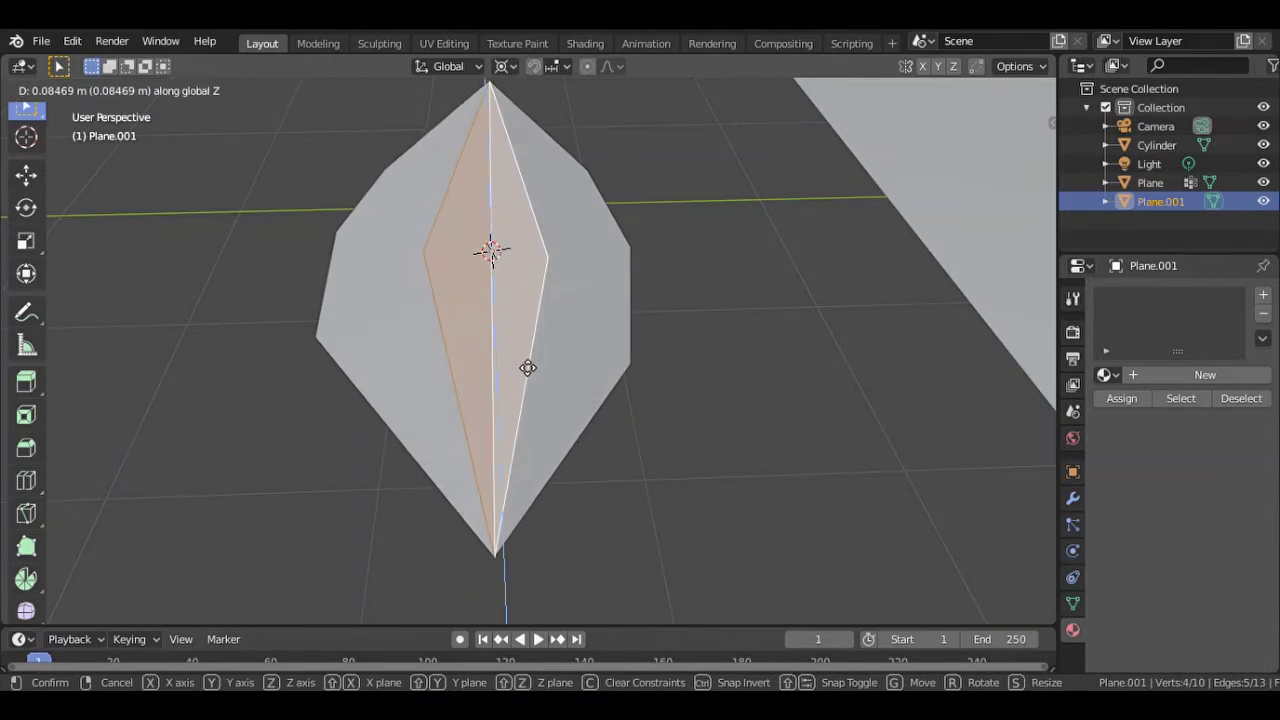
left_click(497, 341)
key("g")
key("z")
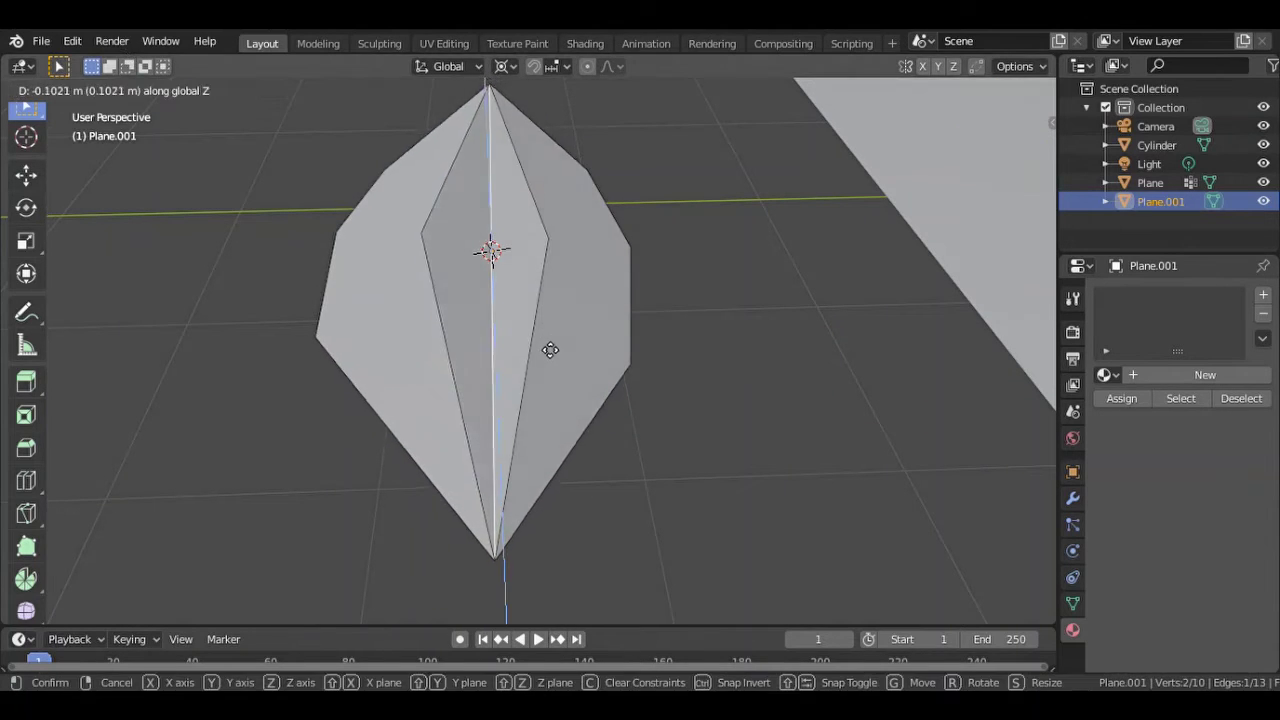
left_click(549, 349)
scroll(284, 574, "down", 4)
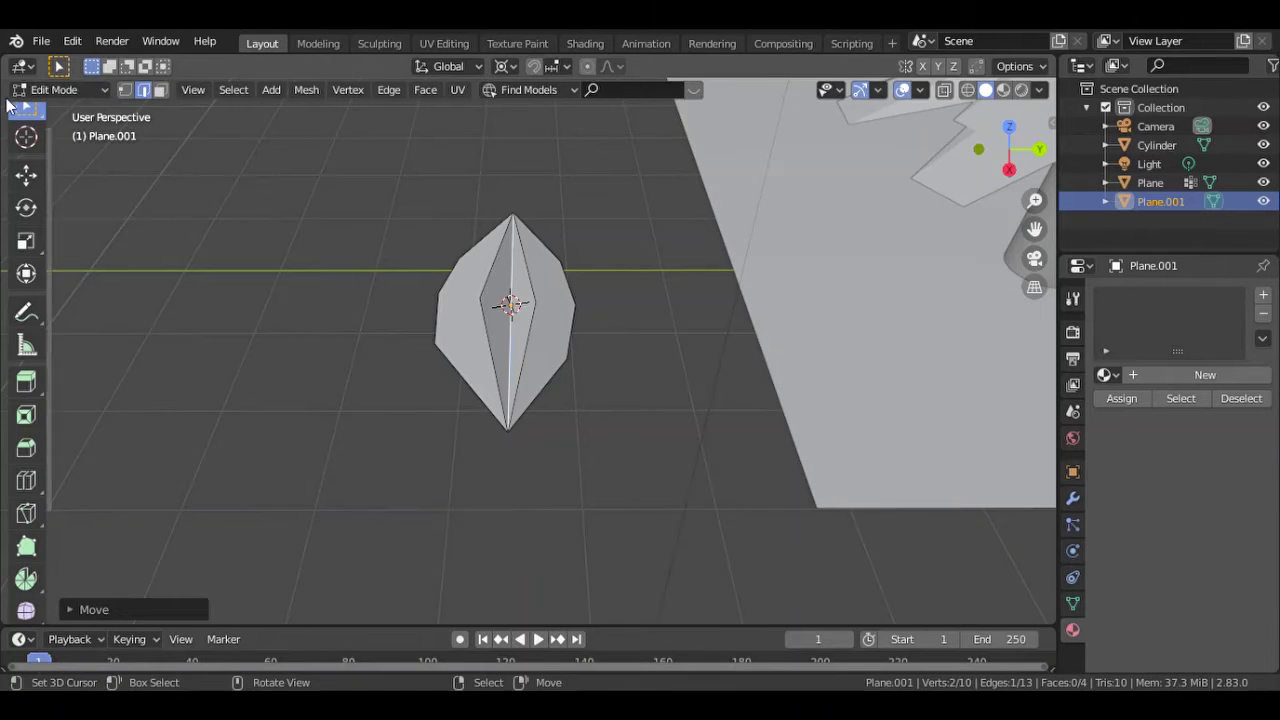
In Object Mode, stretch the leaf taller along Z and narrower along Y.
key("Tab")
key("g")
key("z")
key("s")
key("z")
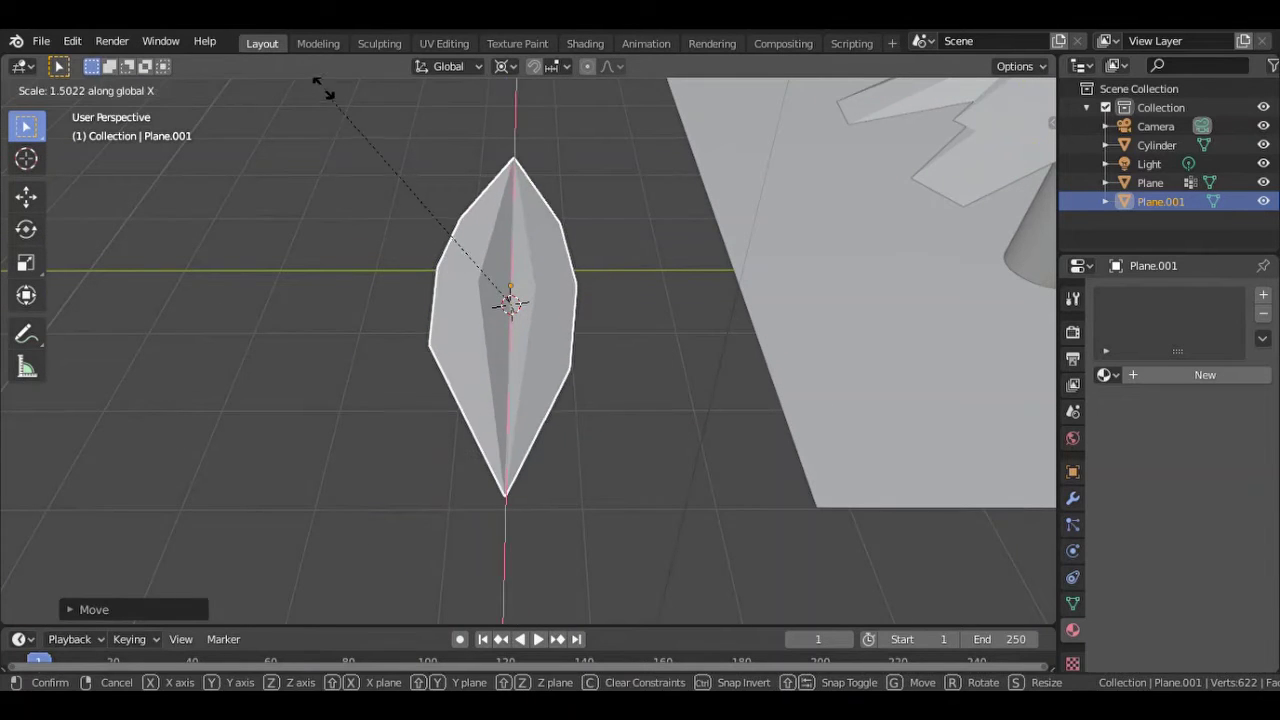
left_click(323, 89)
key("s")
key("y")
left_click(423, 260)
Stand the leaf upright with R Y 90, raise it along Z, and shrink it.
middle_click_drag(423, 260, 730, 377)
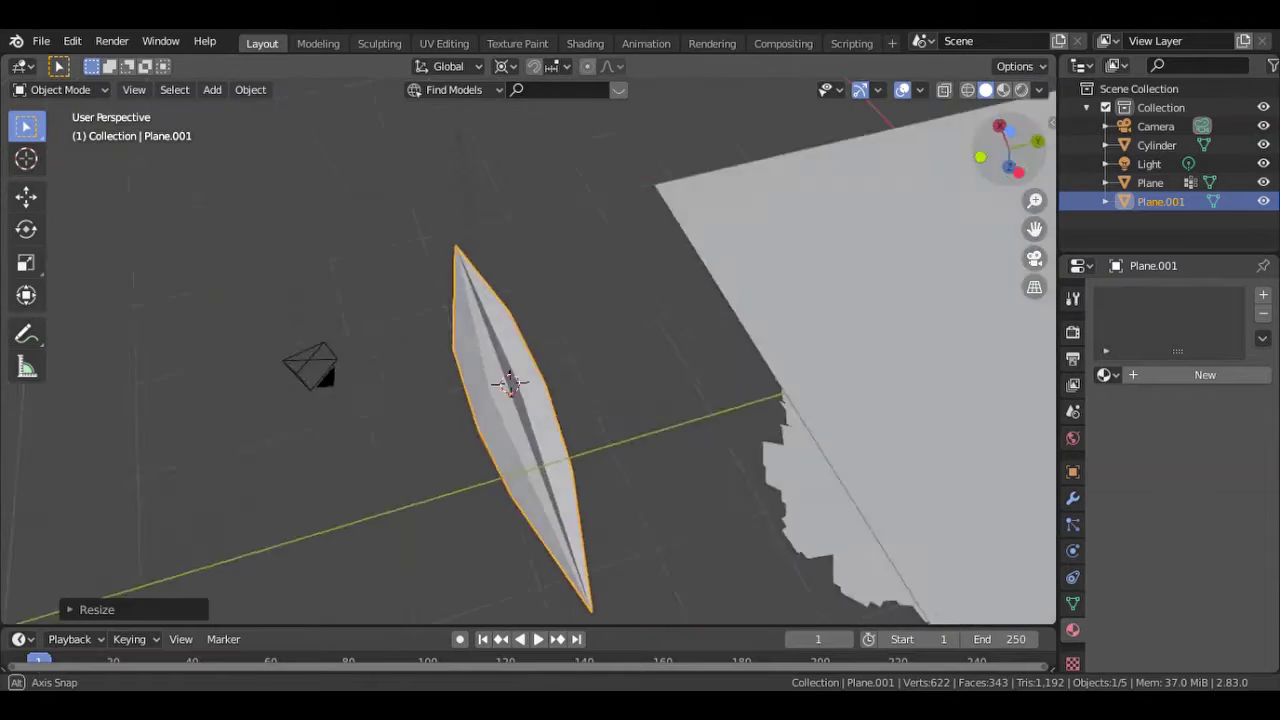
type("ry")
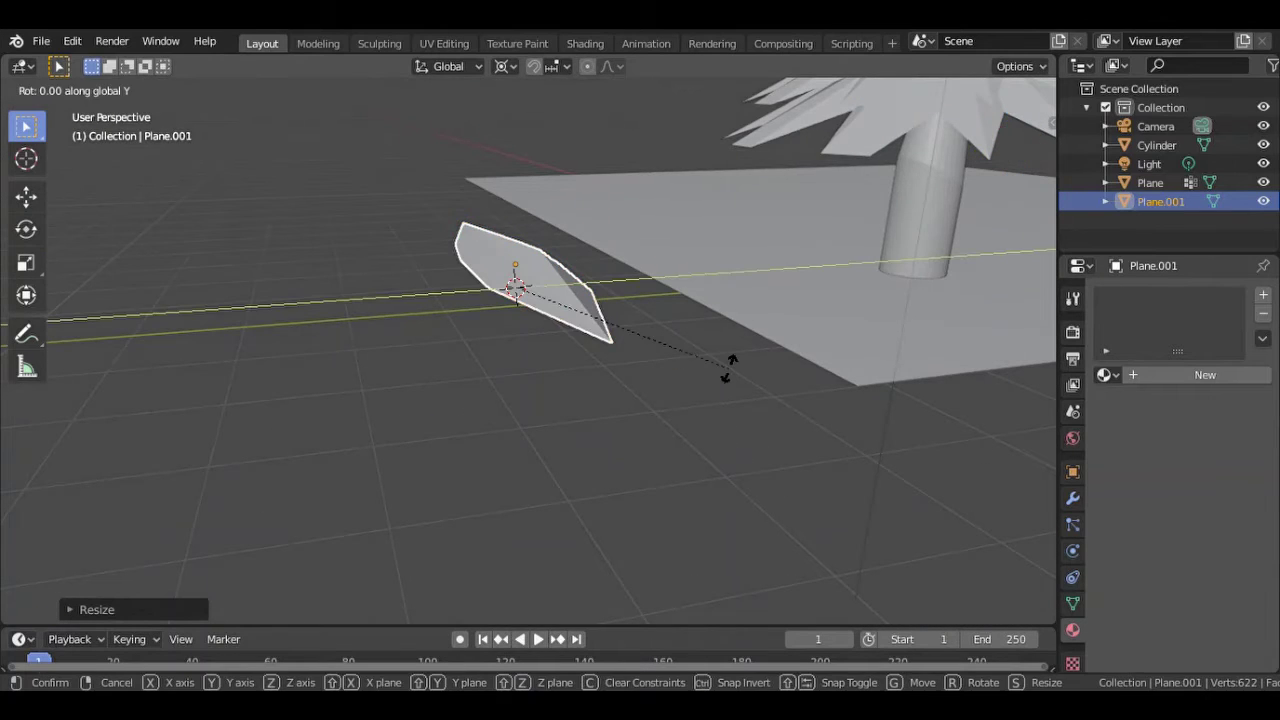
type("90")
key("Return")
key("g")
key("z")
left_click(733, 212)
mouse_move(733, 212)
middle_mouse_down()
mouse_move(677, 240)
mouse_move(740, 280)
mouse_move(960, 163)
middle_mouse_up()
key("s")
left_click(677, 240)
scroll(677, 240, "up", 3)
key("s")
key("Escape")
key("r")
key("Escape")
Make two rotated duplicates of the leaf blade, repositioning Plane.003.
key("shift+d")
left_click(900, 197)
key("r")
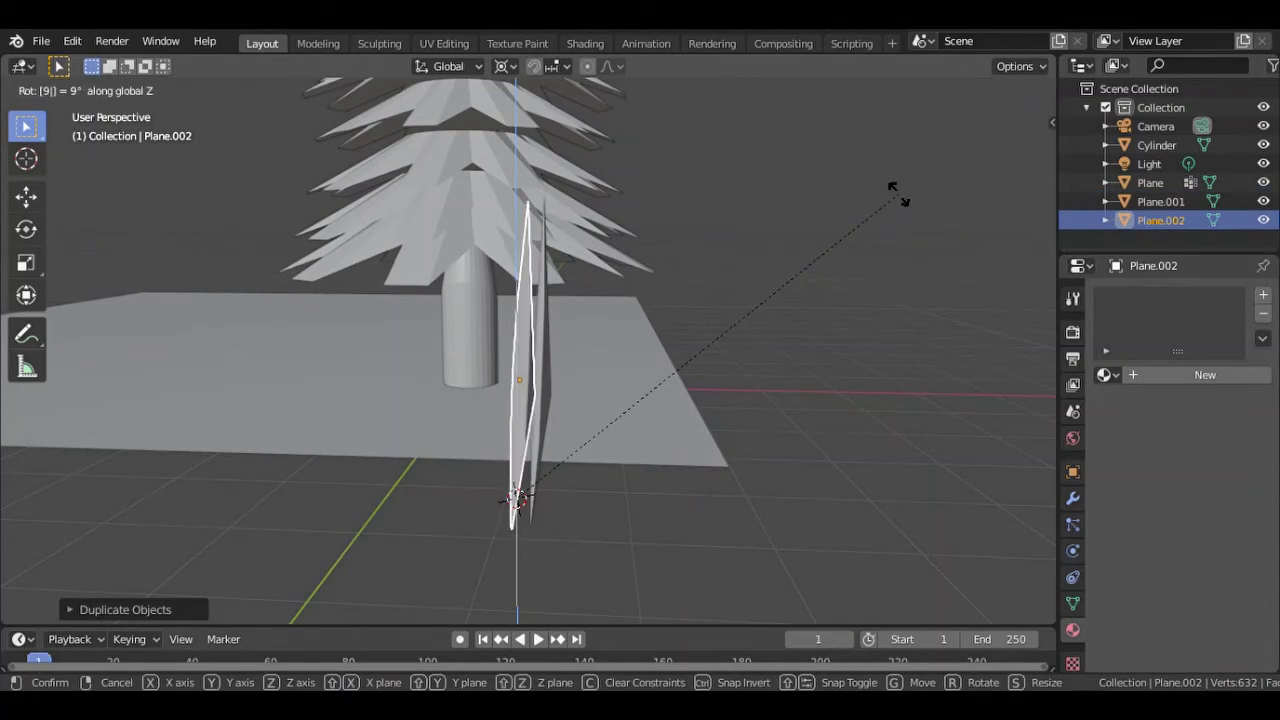
left_click(897, 195)
middle_click_drag(897, 195, 675, 274)
key("shift+d")
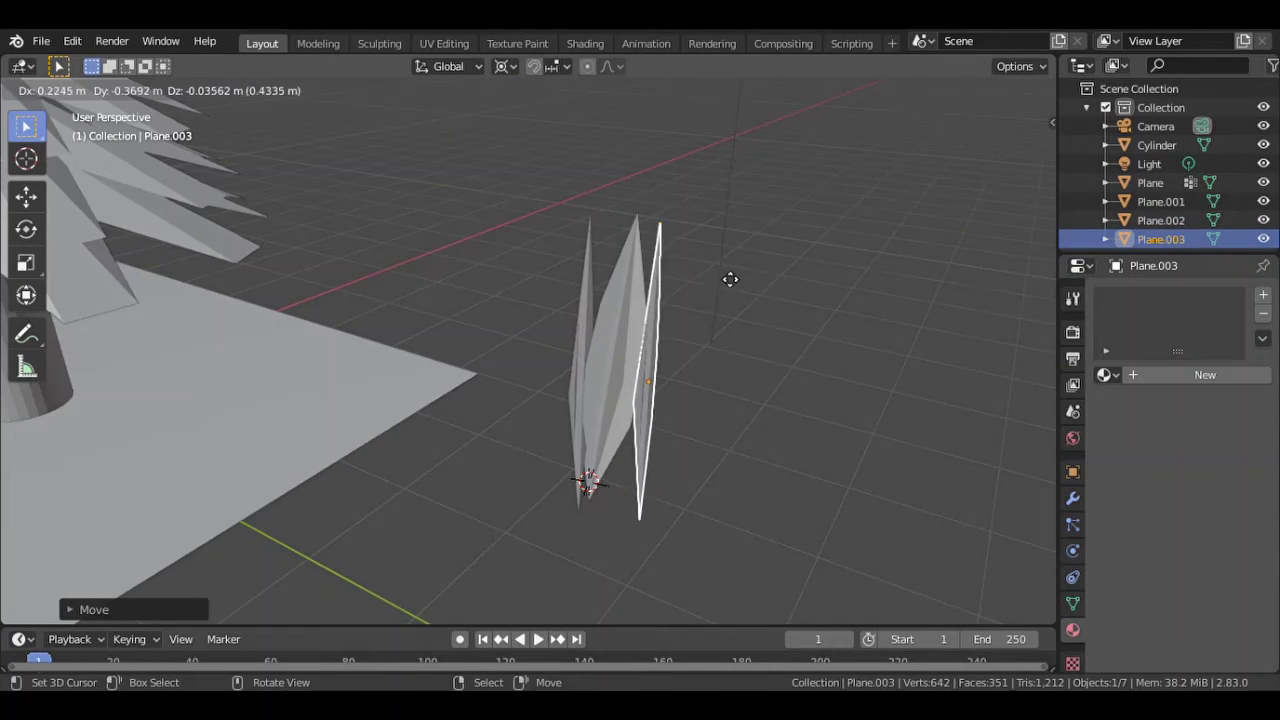
left_click(728, 279)
key("r")
left_click(738, 325)
key("g")
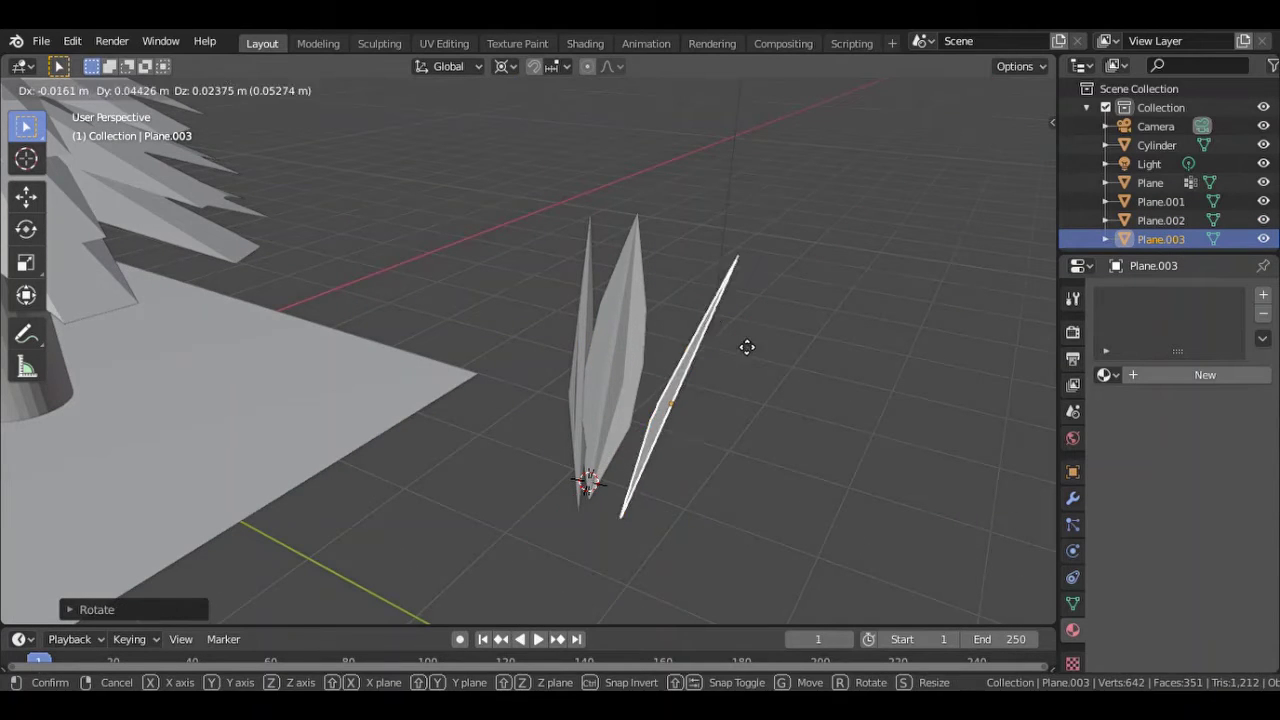
left_click(700, 340)
Add a third copy, Plane.004, rotated around Z and moved into place.
key("shift+d")
left_click(840, 258)
key("r")
key("z")
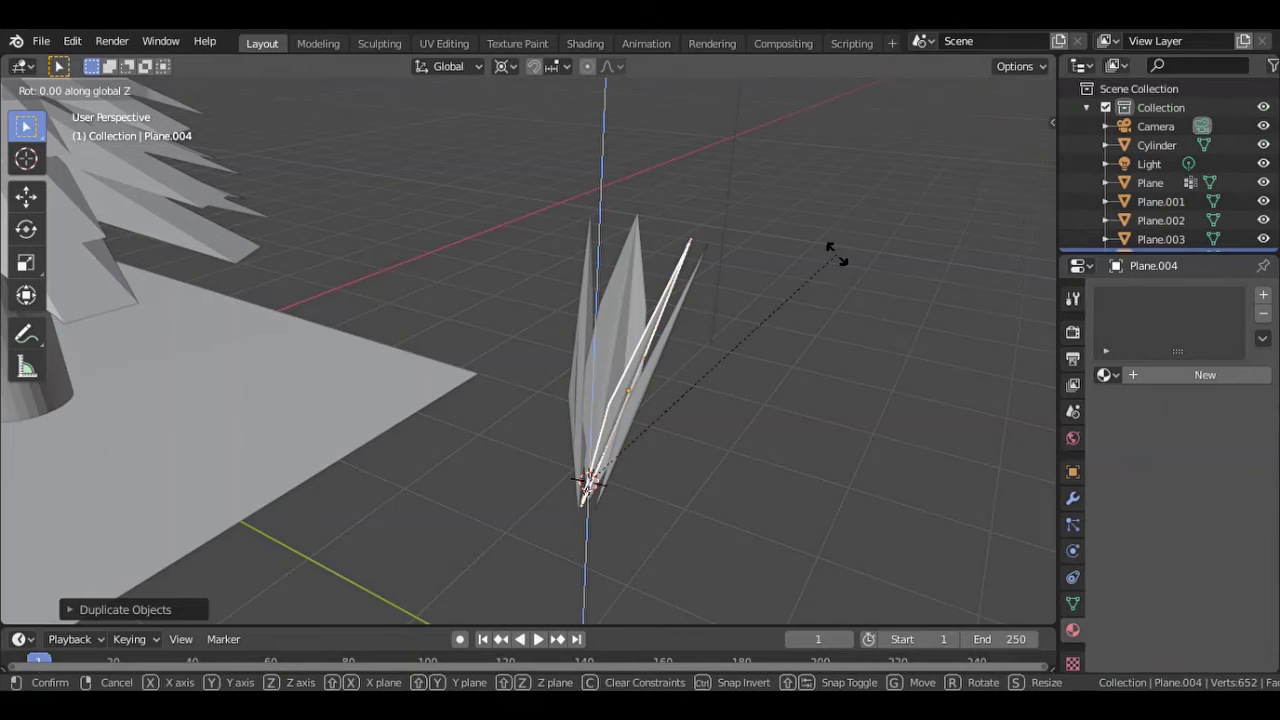
left_click(836, 254)
left_click_drag(1005, 150, 965, 150)
key("g")
left_click(1005, 143)
Duplicate the four leaf blades and rotate the copies 180 degrees around Z.
left_click_drag(420, 170, 759, 503)
key("shift+d")
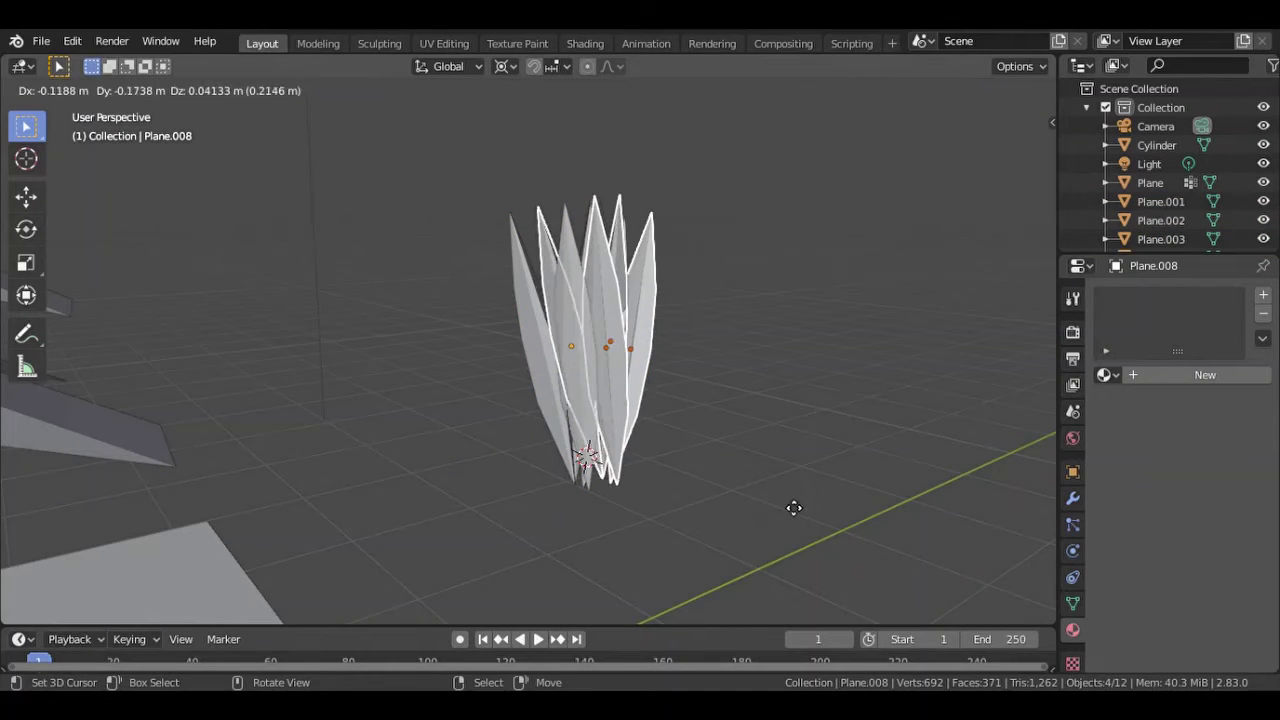
left_click(788, 505)
type("rz90")
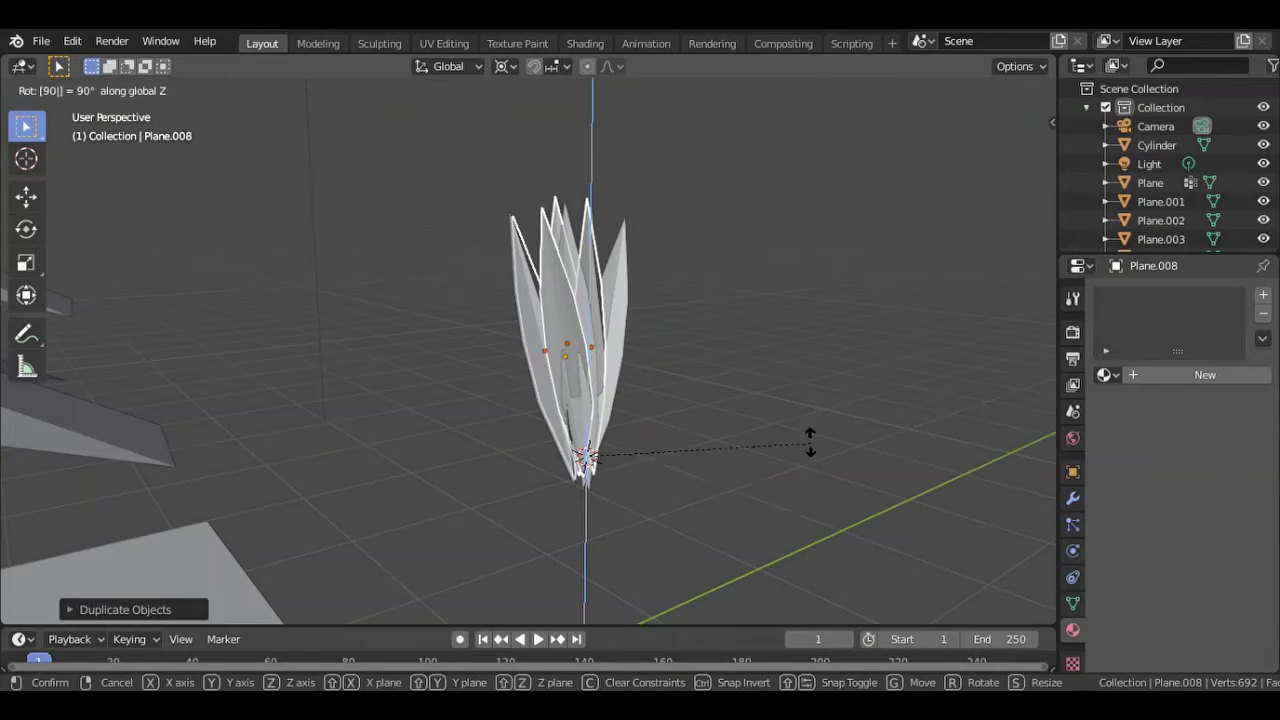
key("BackSpace")
key("BackSpace")
type("180")
key("Return")
mouse_move(725, 480)
middle_mouse_down()
mouse_move(811, 322)
mouse_move(909, 340)
middle_mouse_up()
key("r")
key("Escape")
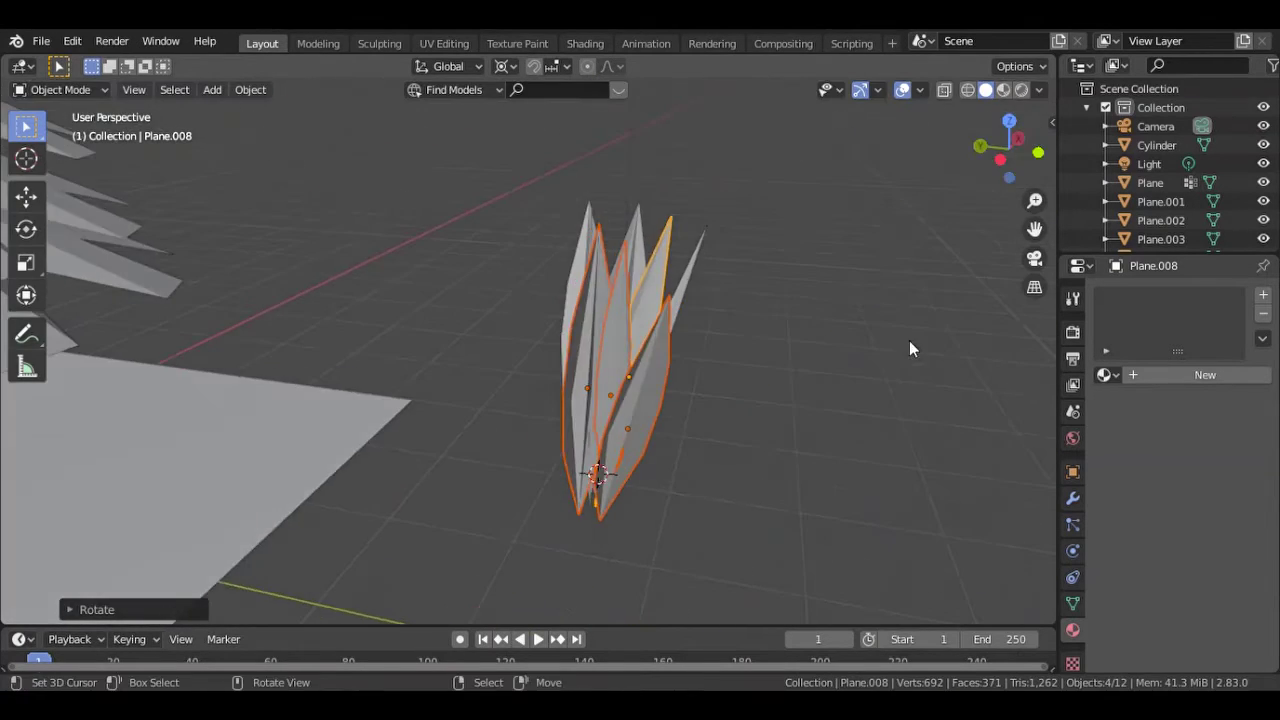
Join all leaf blades with Ctrl+J and move the tuft beside the ground plane.
left_click_drag(482, 189, 827, 538)
key("ctrl+j")
middle_click_drag(828, 538, 474, 346)
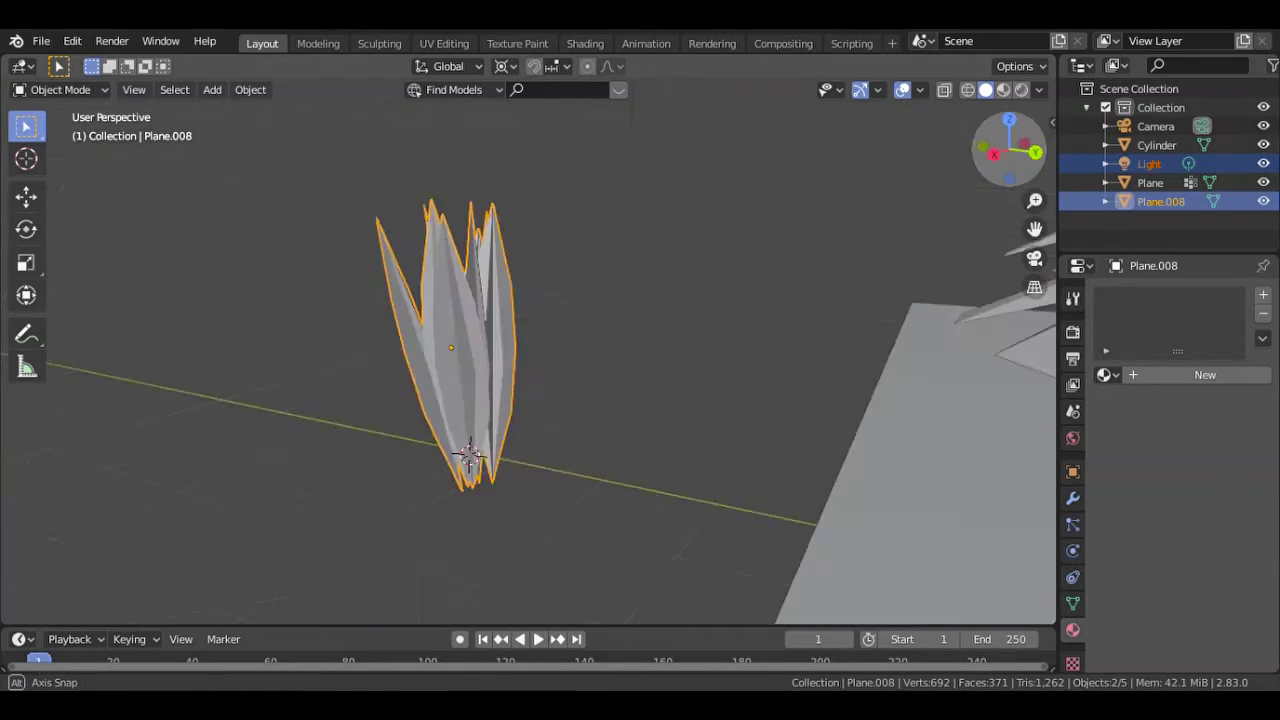
key("g")
left_click(855, 183)
left_click_drag(1035, 200, 1035, 260)
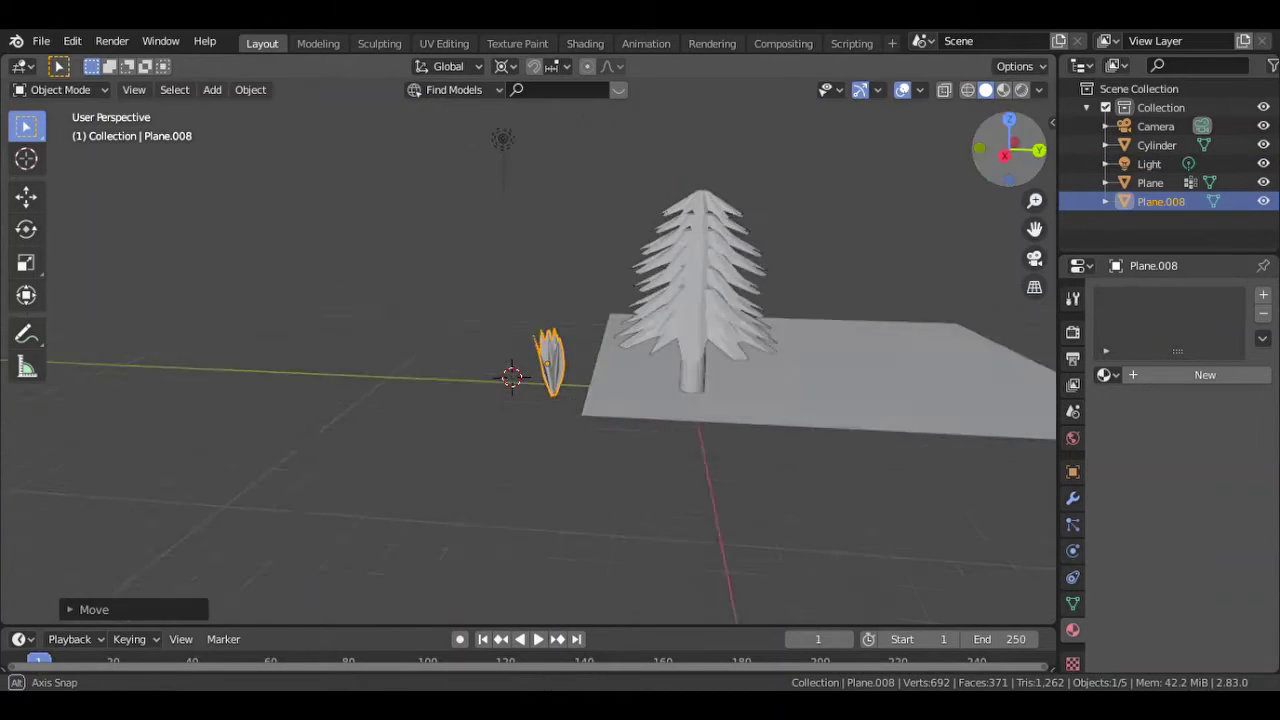
Add a hair particle system to the ground plane, rendering the Plane.008 tuft as instanced objects.
left_click(1000, 400)
left_click(1073, 525)
left_click(1263, 295)
left_click(1222, 340)
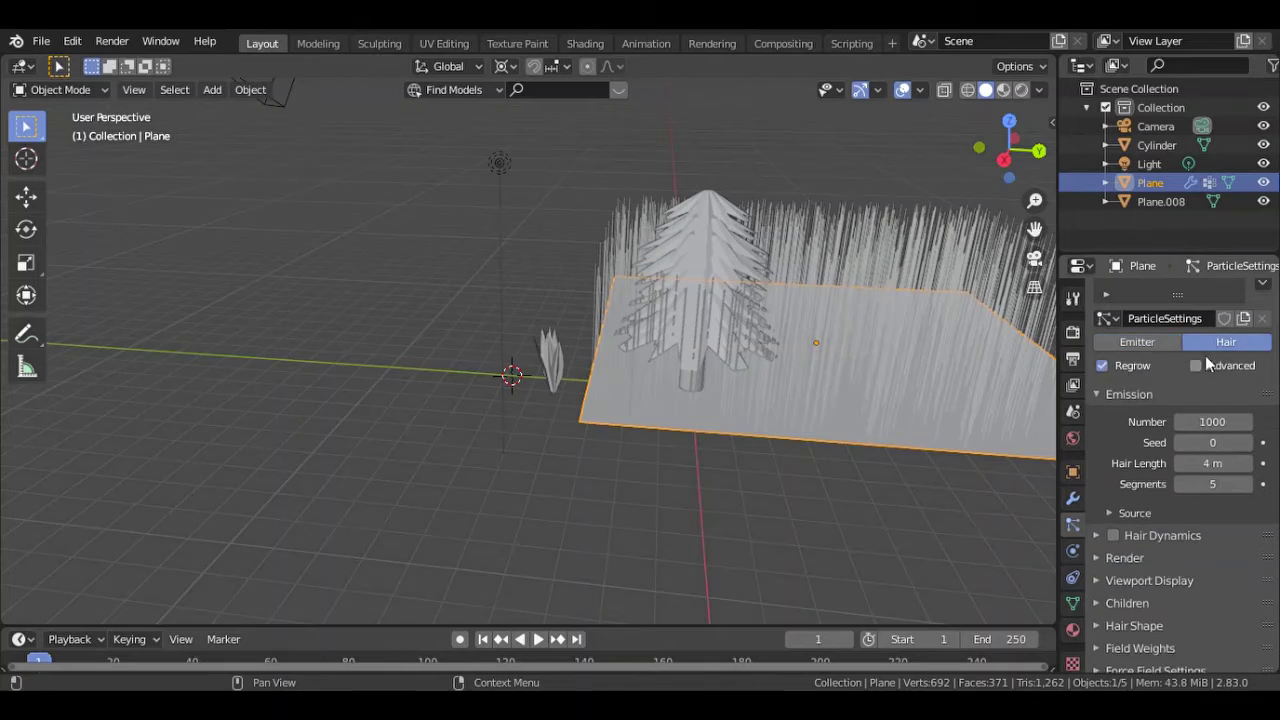
scroll(1102, 505, "down", 3)
left_click(1110, 515)
scroll(1110, 515, "down", 2)
left_click(1214, 470)
left_click(1214, 490)
left_click(1237, 606)
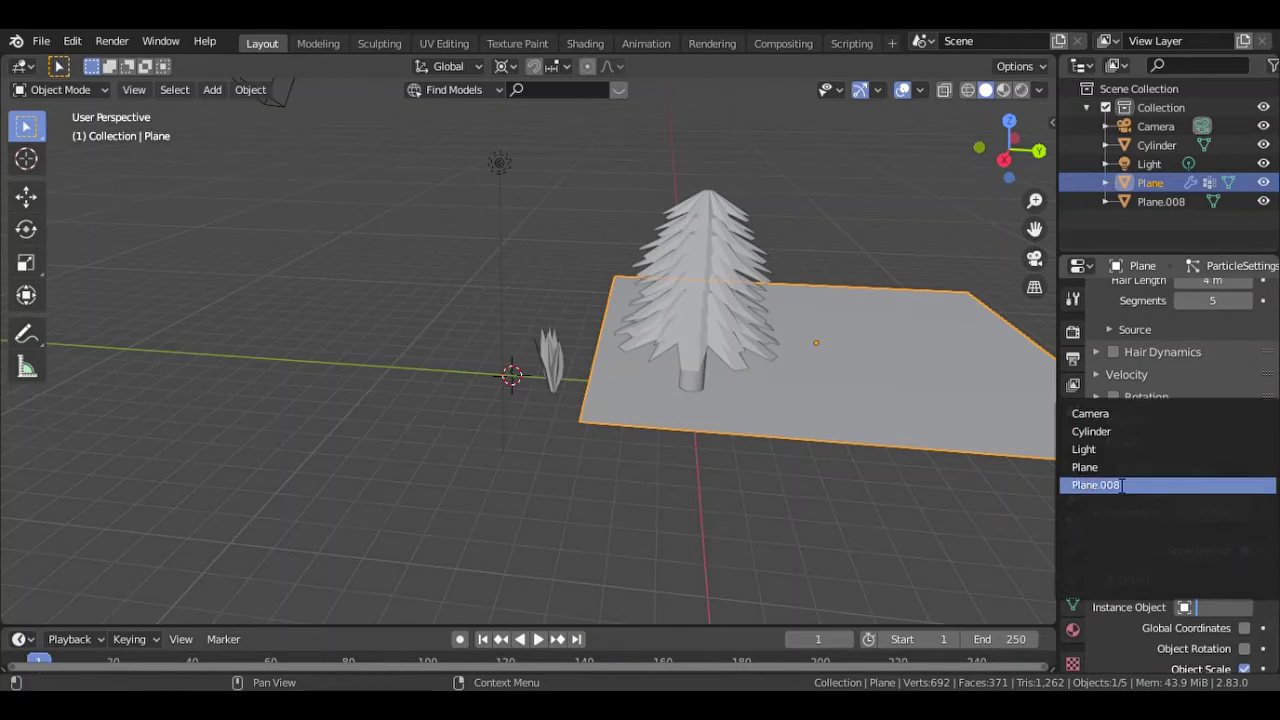
left_click(1100, 483)
Rotate and reposition the leaf tuft so the instanced grass stands correctly.
scroll(1100, 500, "down", 3)
scroll(600, 400, "up", 3)
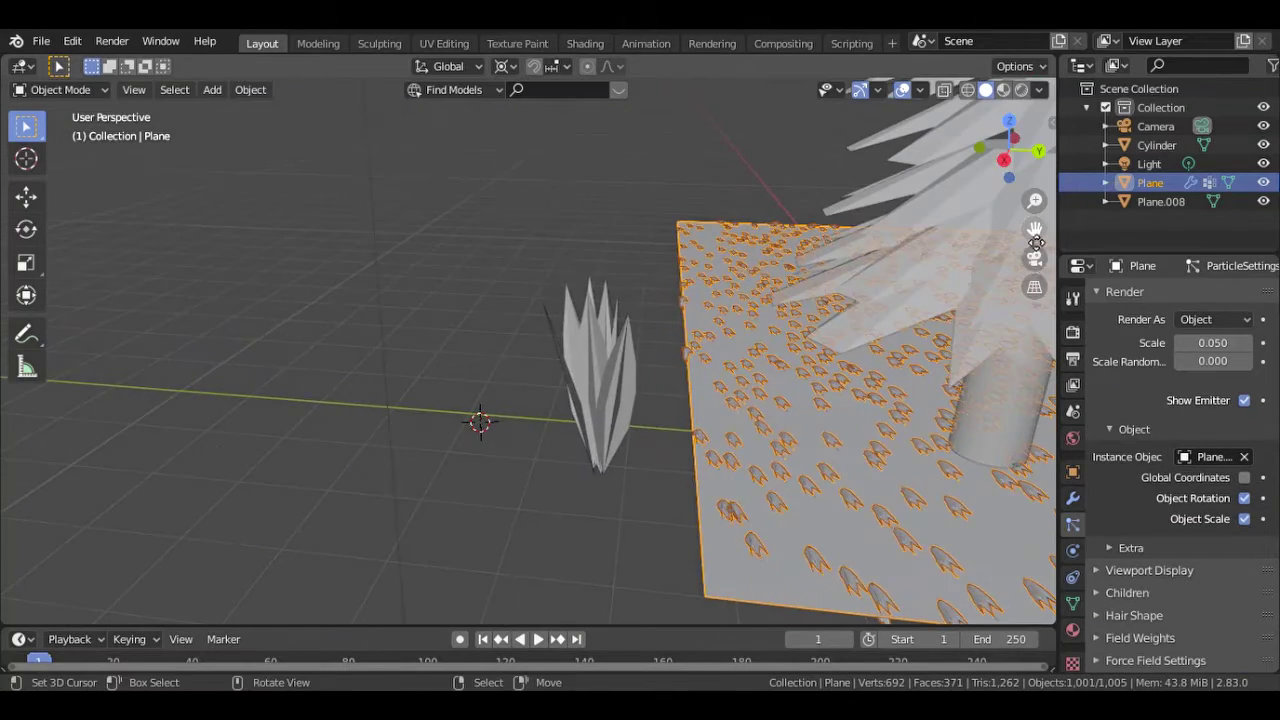
middle_click_drag(660, 423, 323, 267, "shift")
left_click(323, 267)
key("r")
left_click(341, 281)
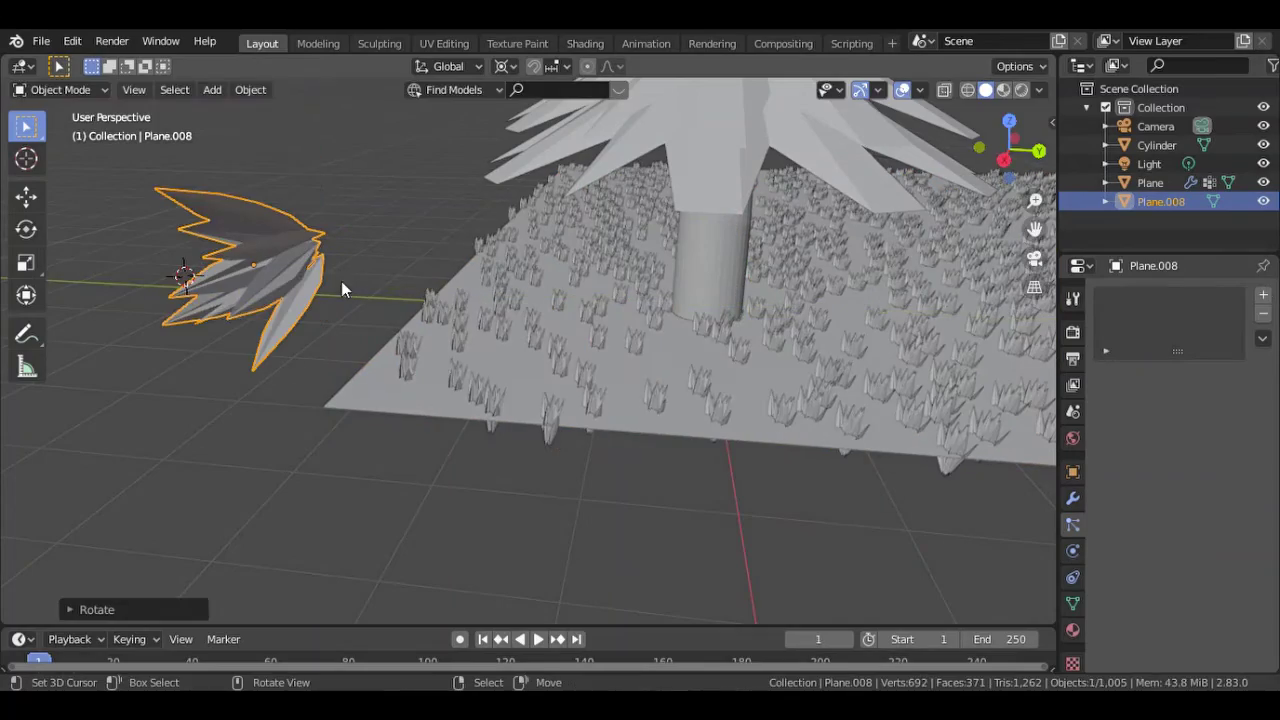
key("g")
left_click(349, 290)
middle_click_drag(349, 290, 480, 300)
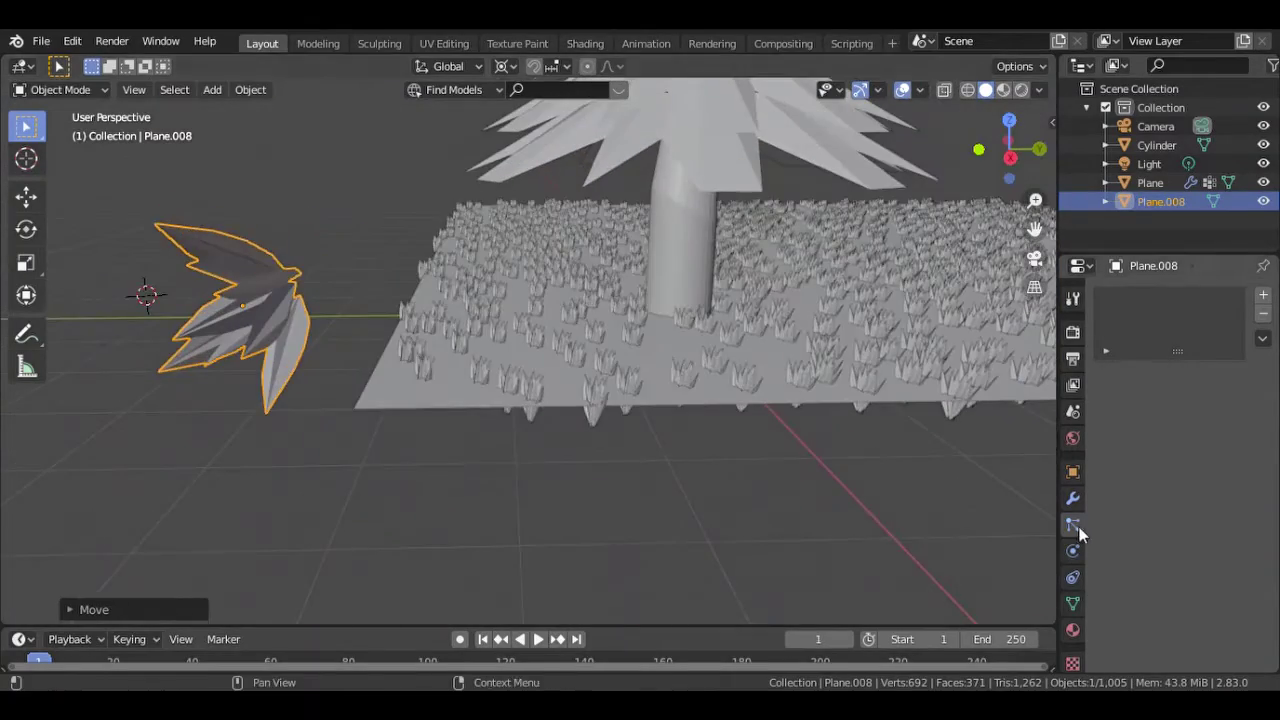
Raise the grass tuft count to 2000 at scale 0.050 on the ground plane.
left_click(1150, 183)
left_click_drag(1248, 479, 1270, 479)
type("2000")
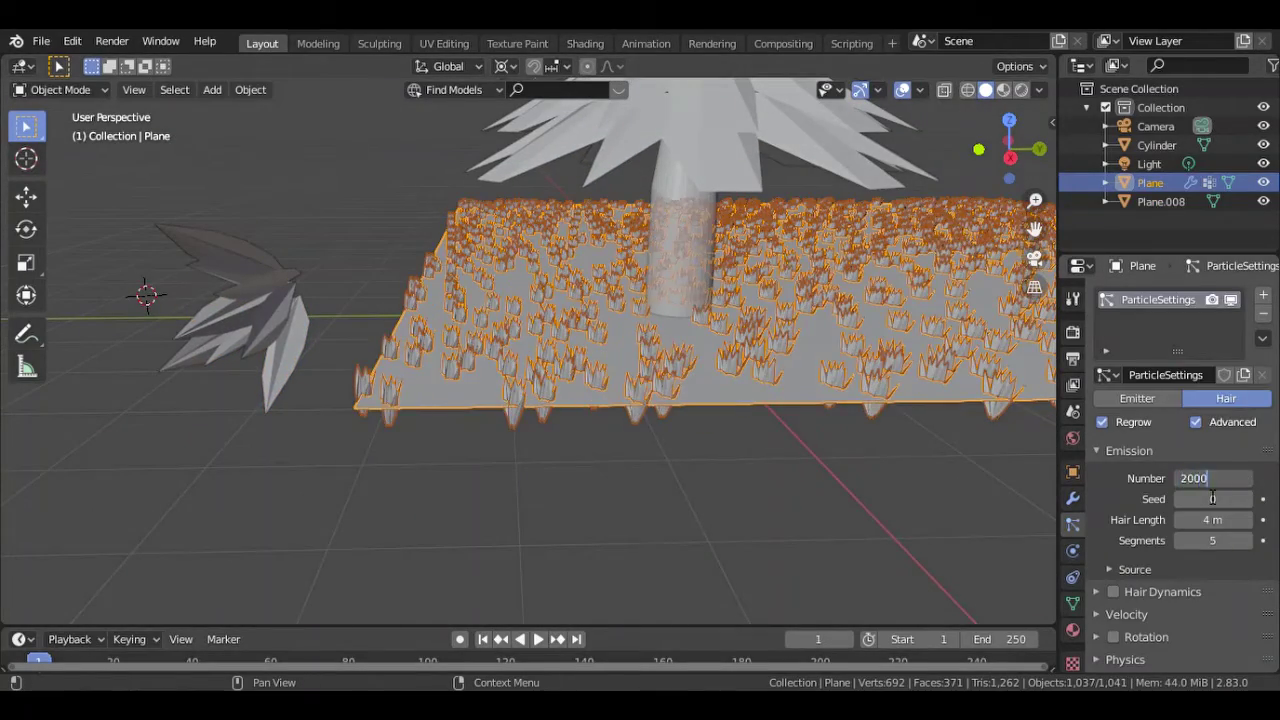
key("Return")
left_click_drag(1212, 519, 1235, 519)
scroll(1170, 318, "down", 6)
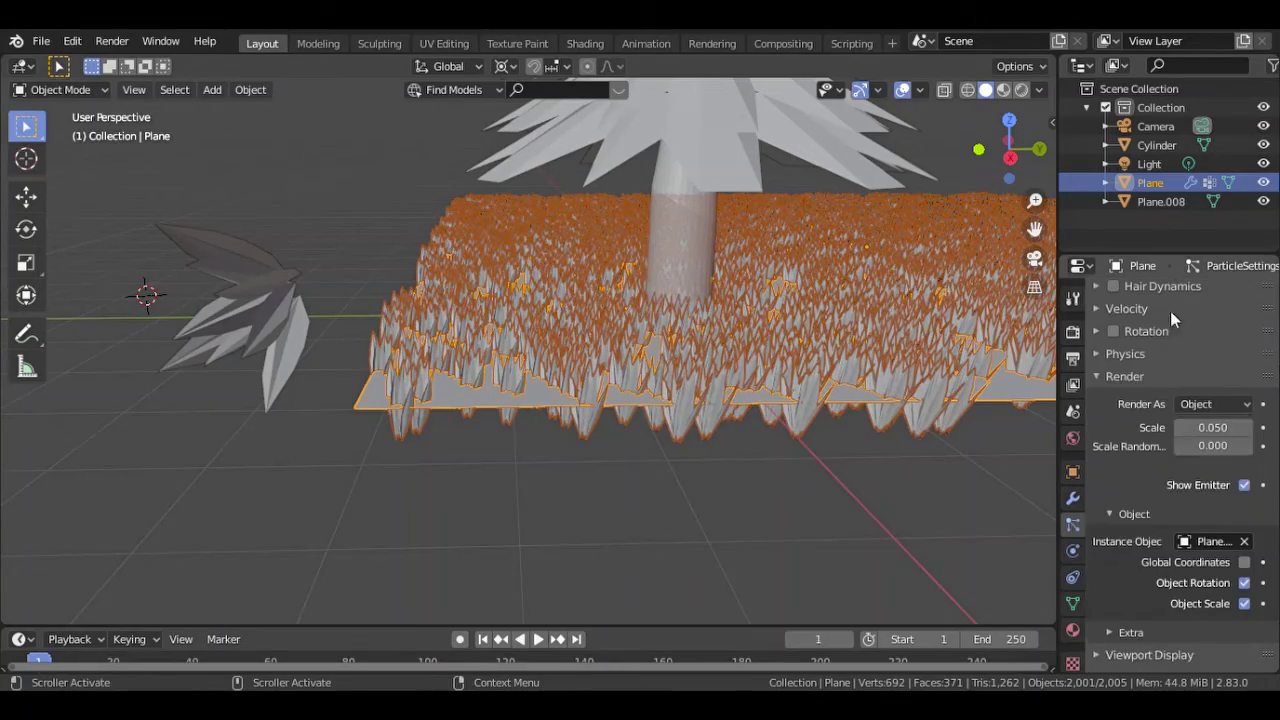
left_click(1125, 353)
key("alt+a")
middle_click_drag(960, 330, 1037, 258)
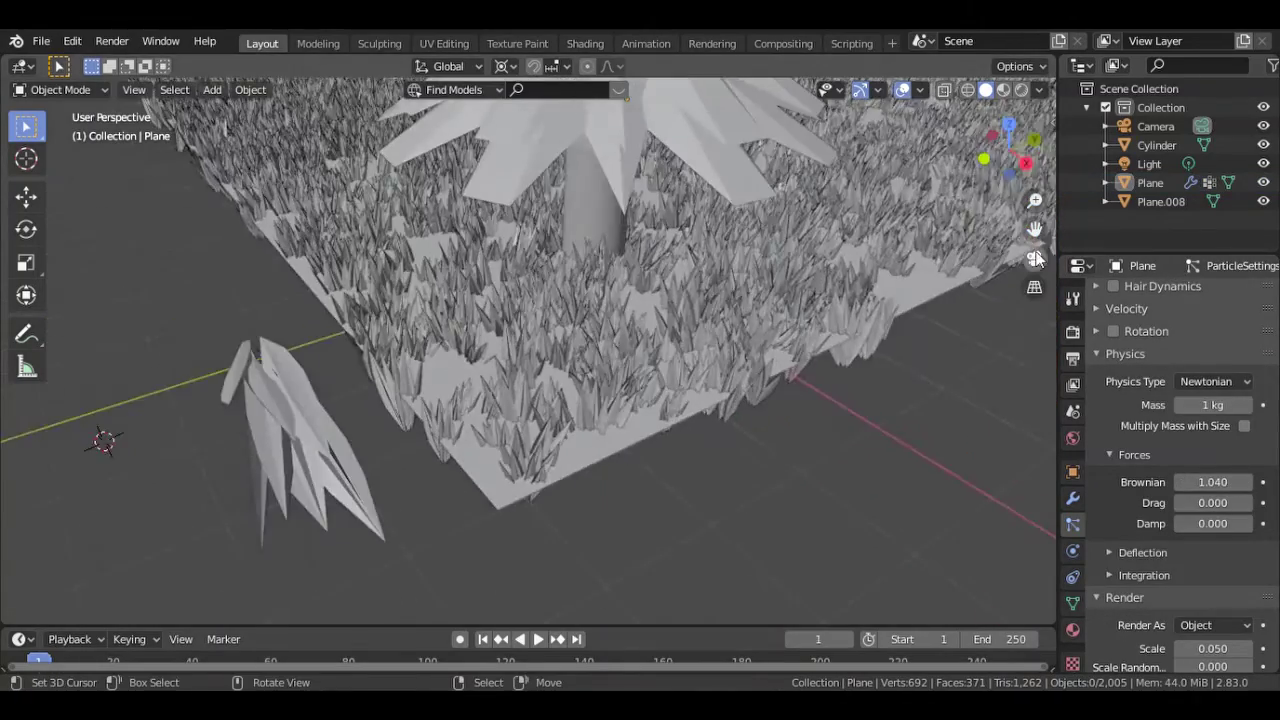
left_click(1035, 258)
Give the grass blades a new darker green Diffuse BSDF material with roughness 0.722.
key("a")
left_click(1073, 629)
left_click(1003, 89)
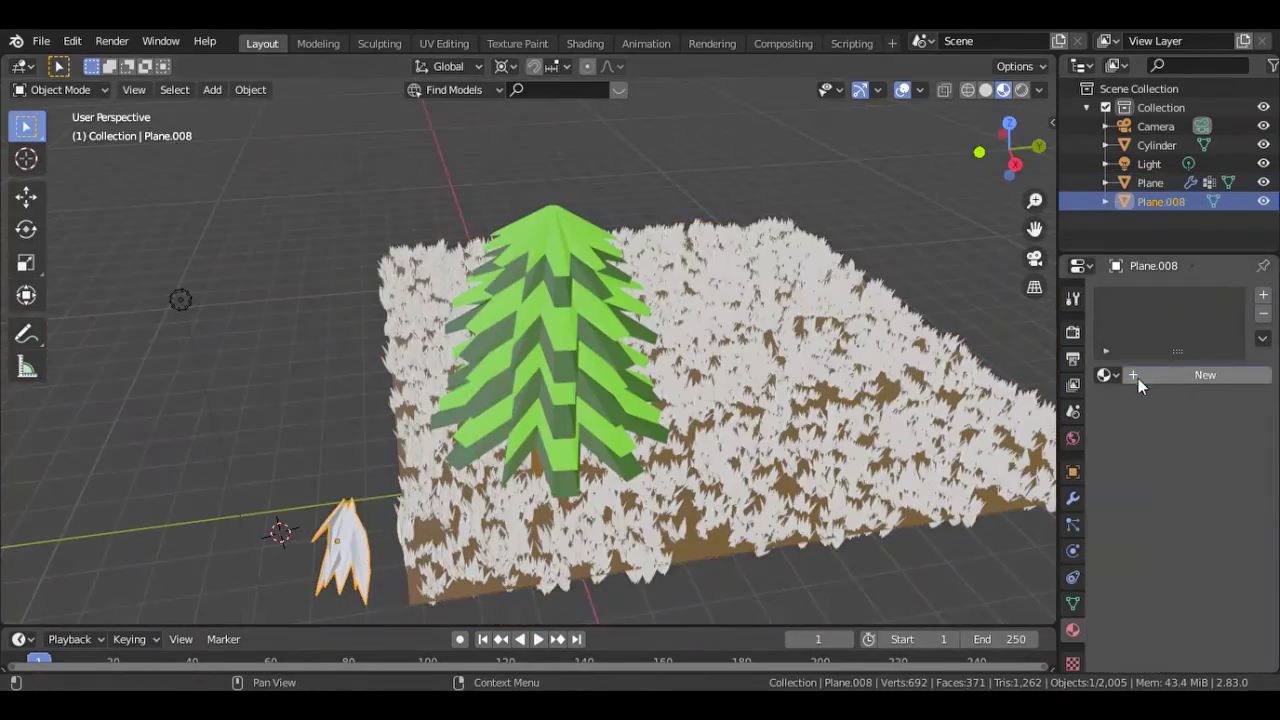
left_click(1138, 378)
left_click(1171, 486)
left_click(1063, 89)
left_click(1219, 521)
left_click(1105, 304)
left_click_drag(1238, 262, 1240, 338)
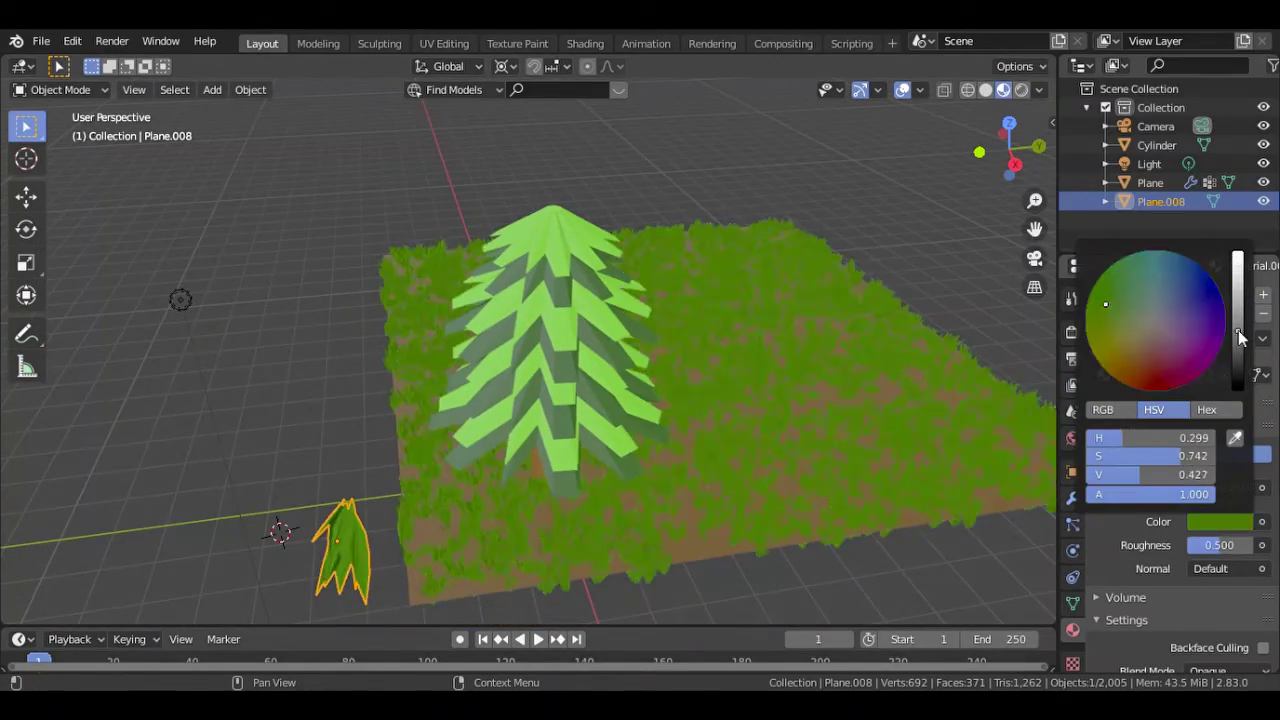
Add an Area light and scale it up into a large plane.
left_click(212, 89)
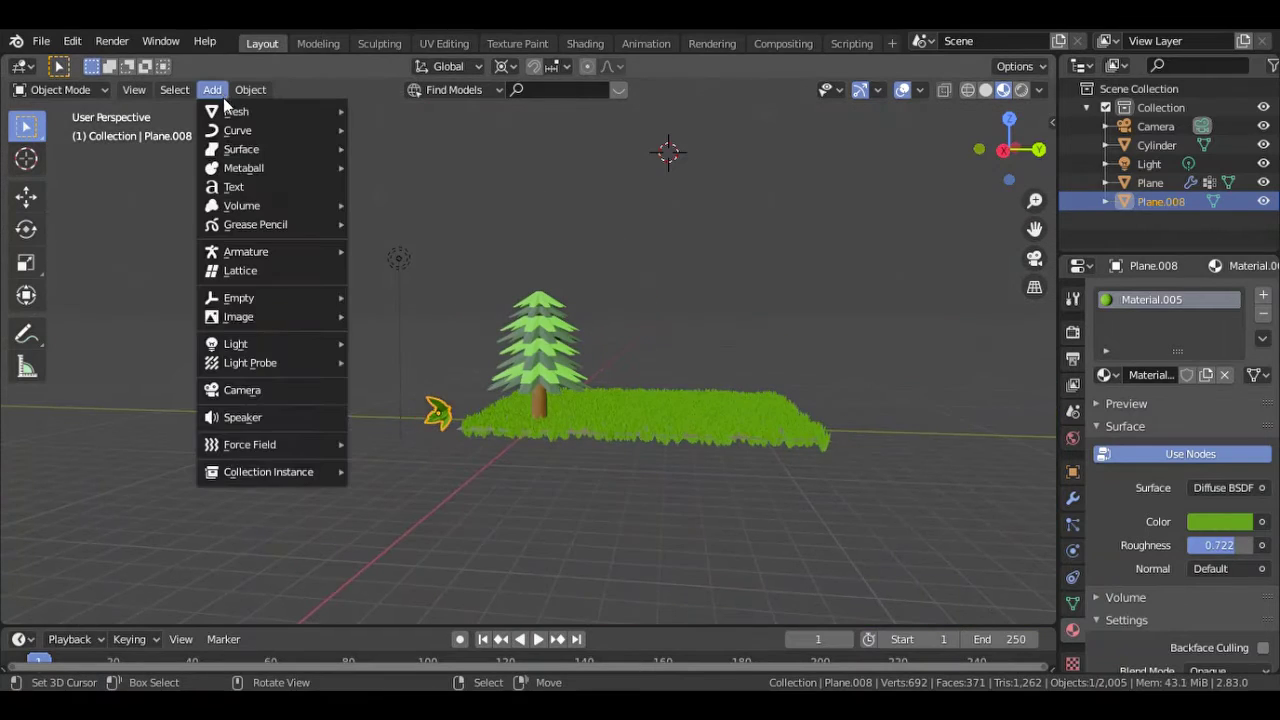
left_click(395, 407)
key("s")
left_click(837, 182)
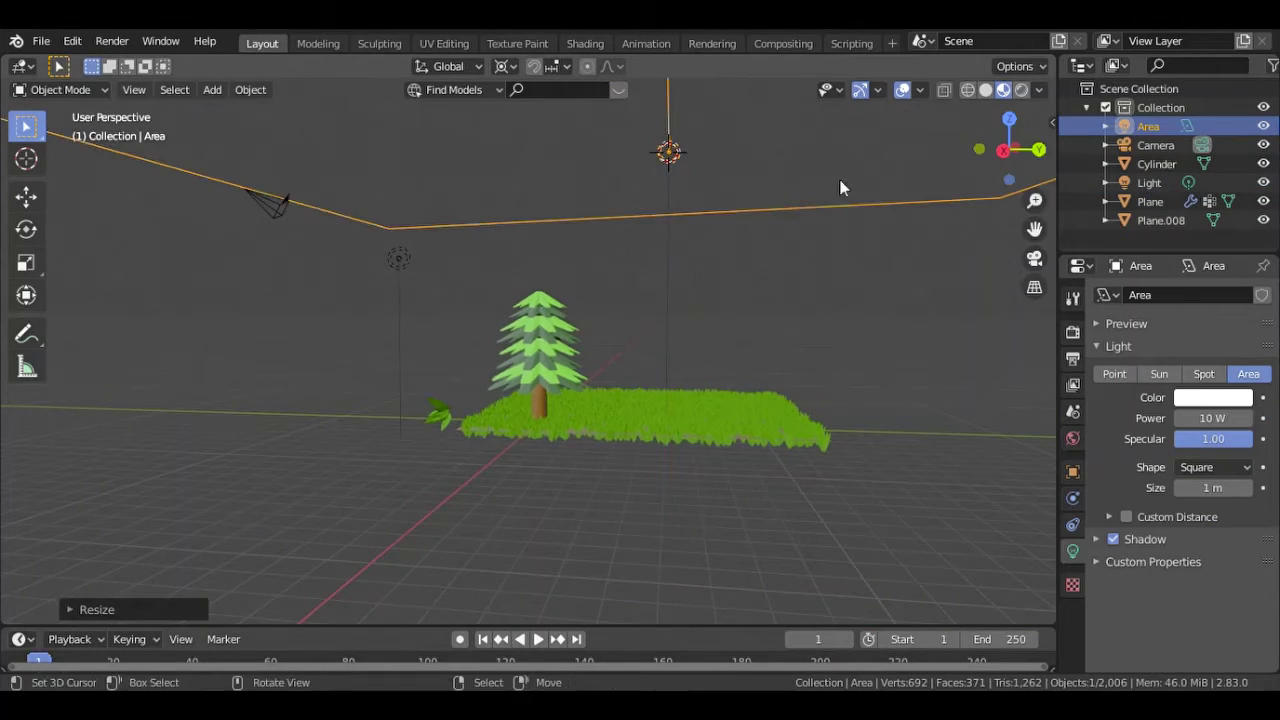
middle_click_drag(837, 182, 424, 271)
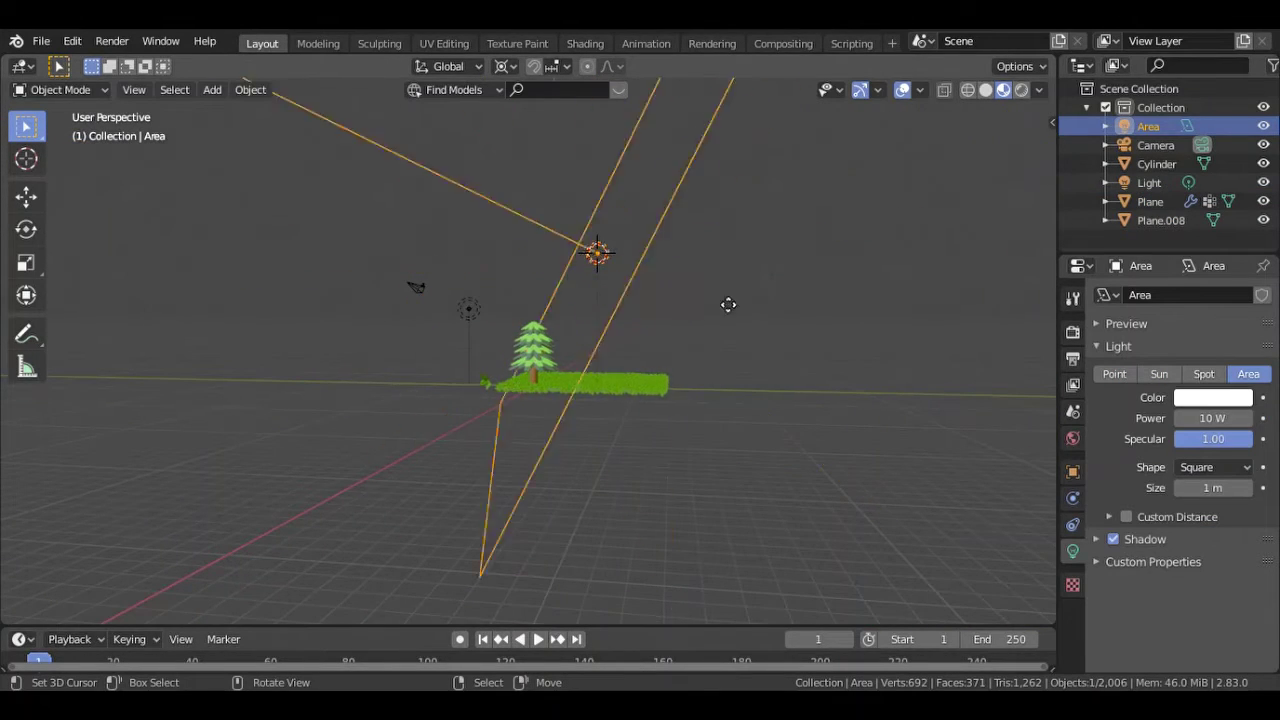
left_click_drag(1010, 150, 562, 385)
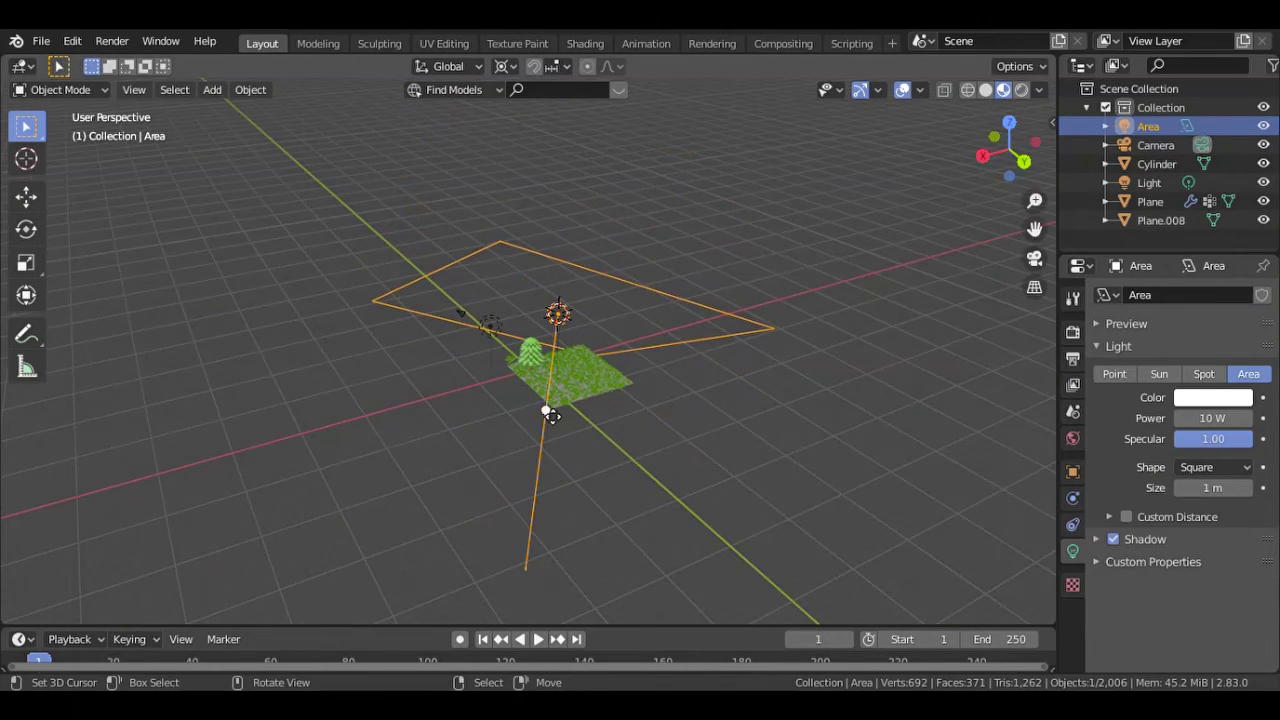
Tilt the area light on X to angle down across the scene, then view through the camera.
key("r")
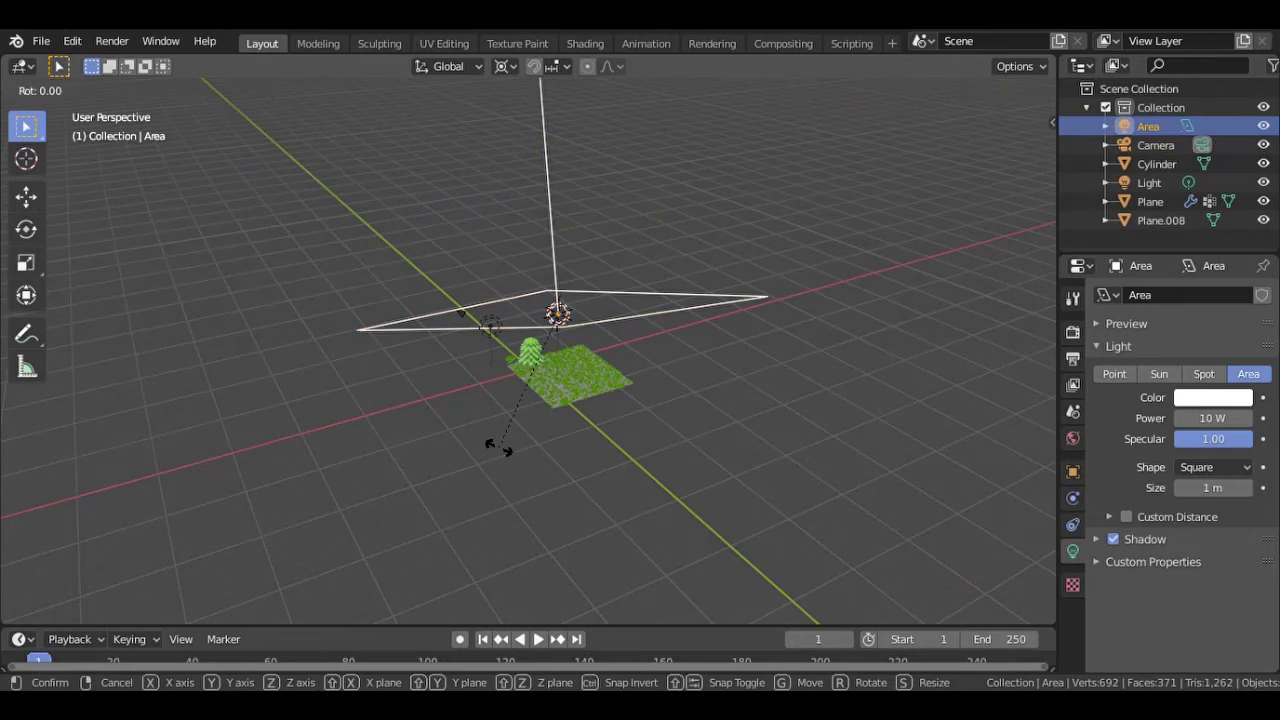
left_click(507, 456)
key("r")
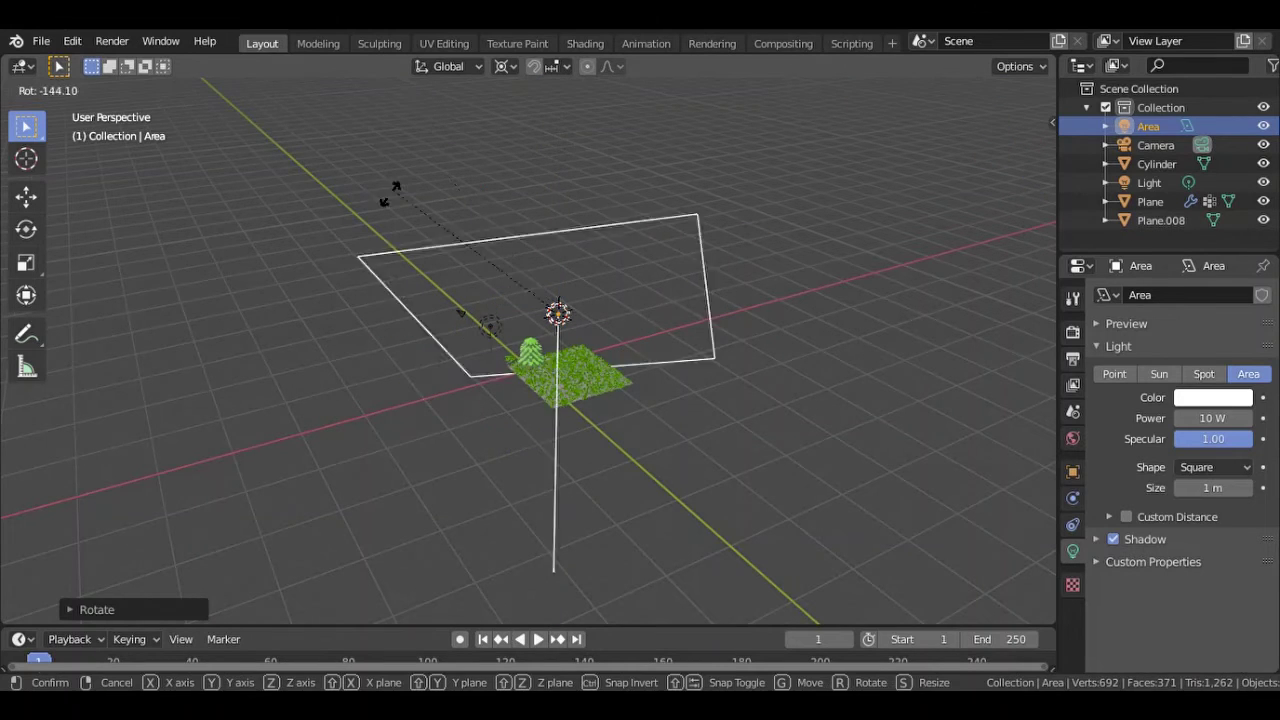
left_click(680, 344)
key("alt+a")
left_click_drag(1010, 150, 701, 340)
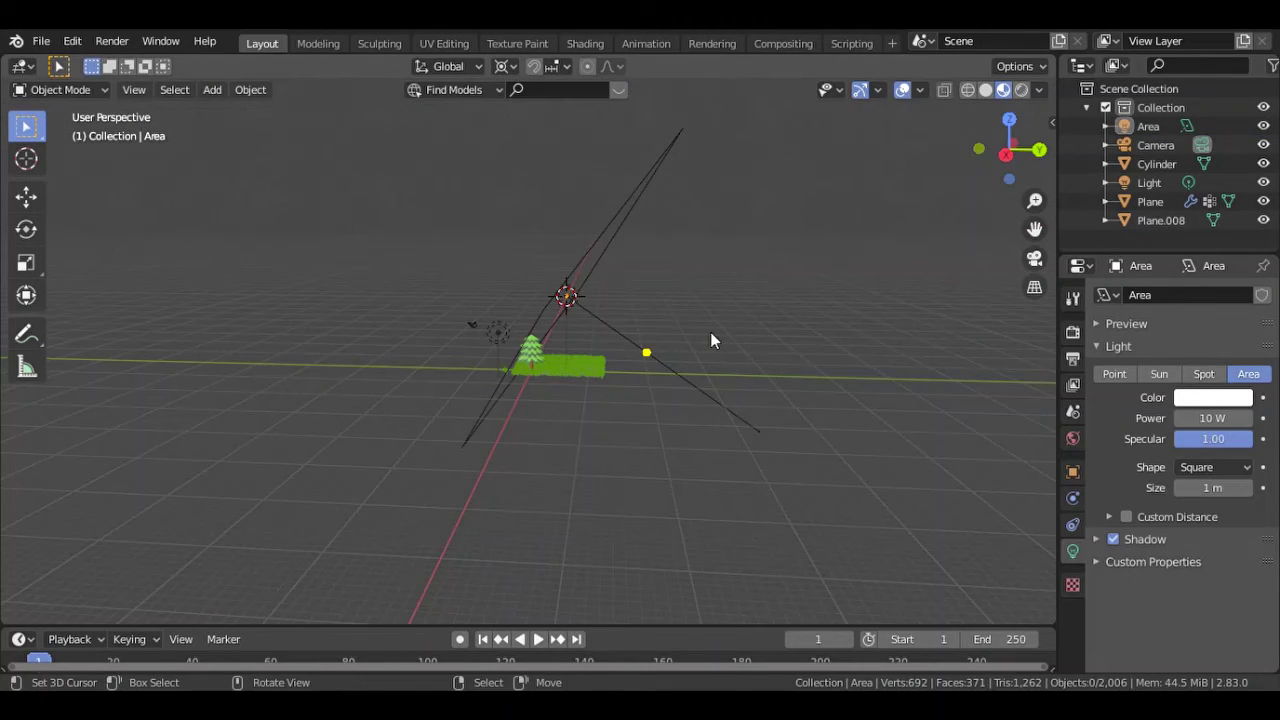
left_click(717, 260)
key("r")
key("x")
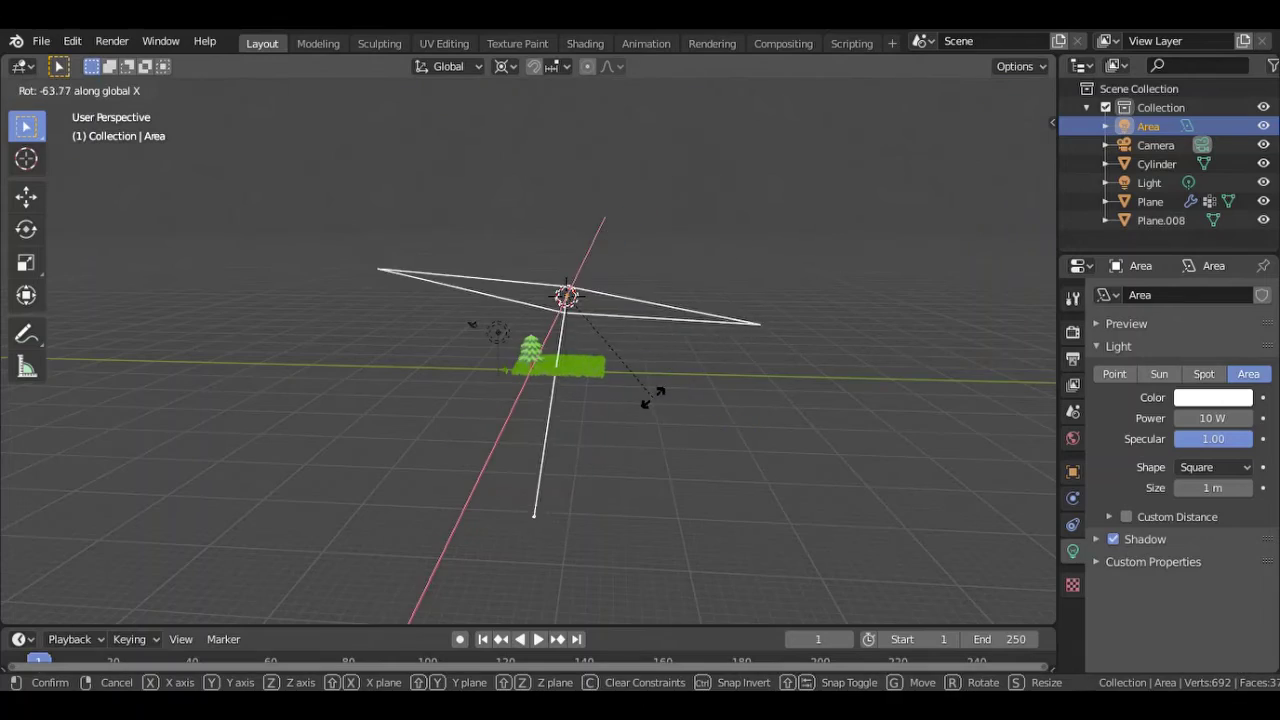
left_click(652, 396)
key("KP_0")
Add an emitter particle system to the ground plane and preview its particles.
left_click(857, 380)
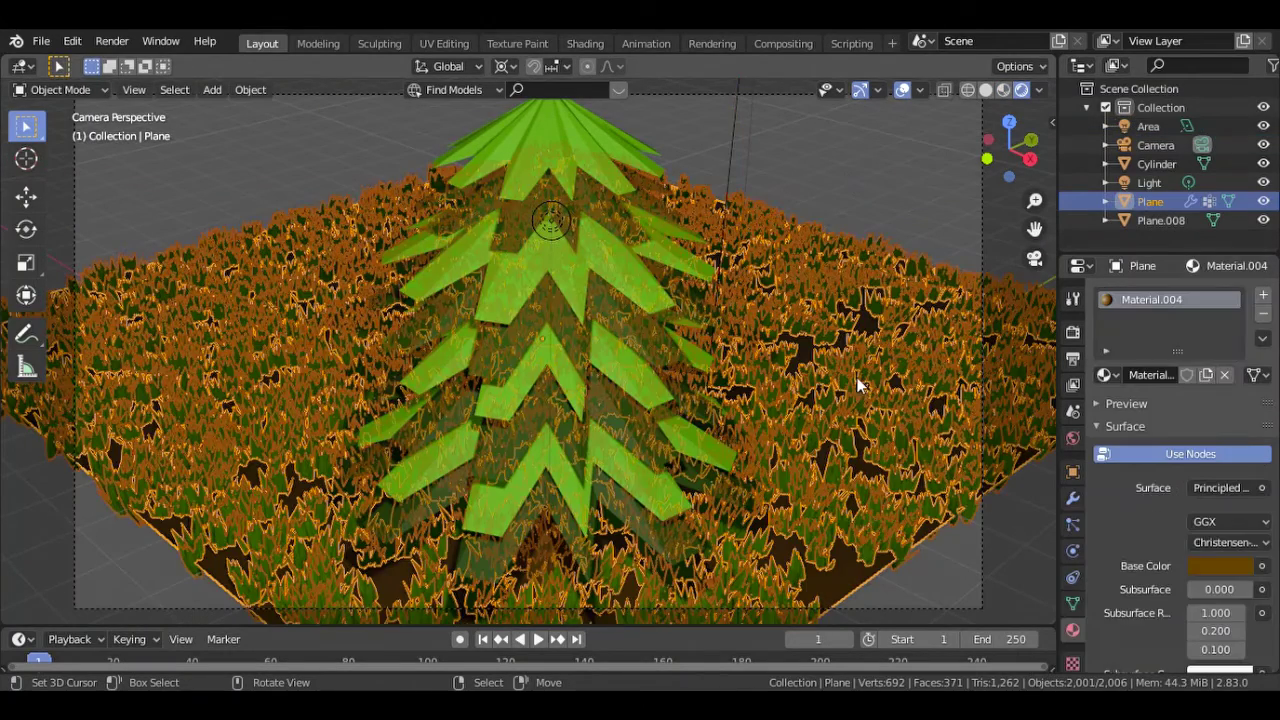
left_click_drag(1177, 352, 1174, 395)
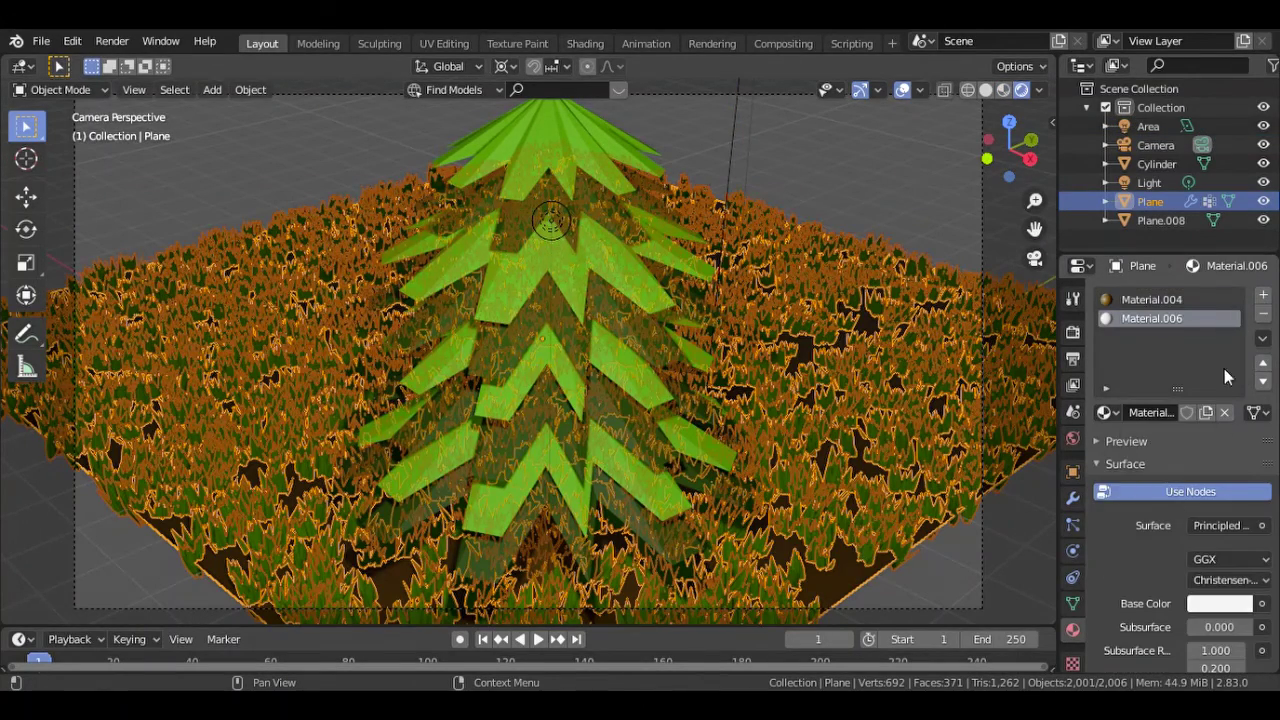
left_click(1073, 524)
scroll(1180, 450, "up", 5)
left_click(1263, 295)
scroll(1180, 450, "down", 2)
left_click_drag(1212, 390, 1230, 390)
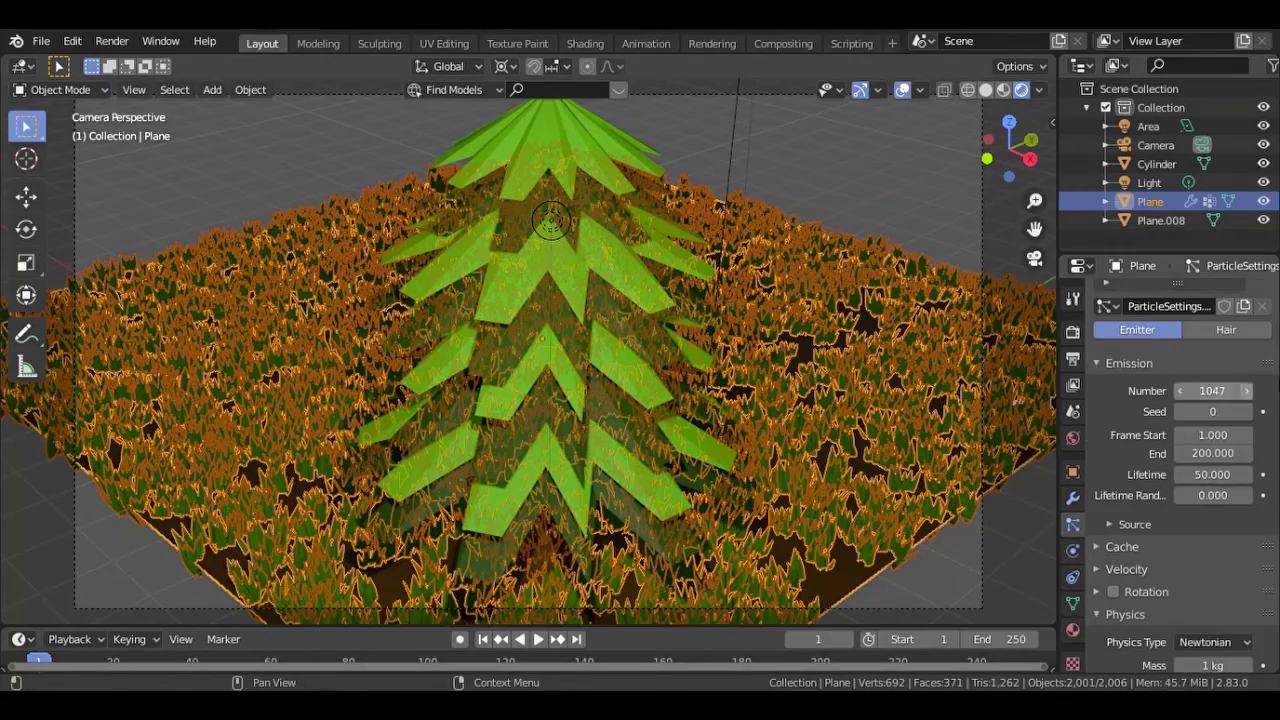
middle_click_drag(423, 229, 600, 400)
left_click(536, 639)
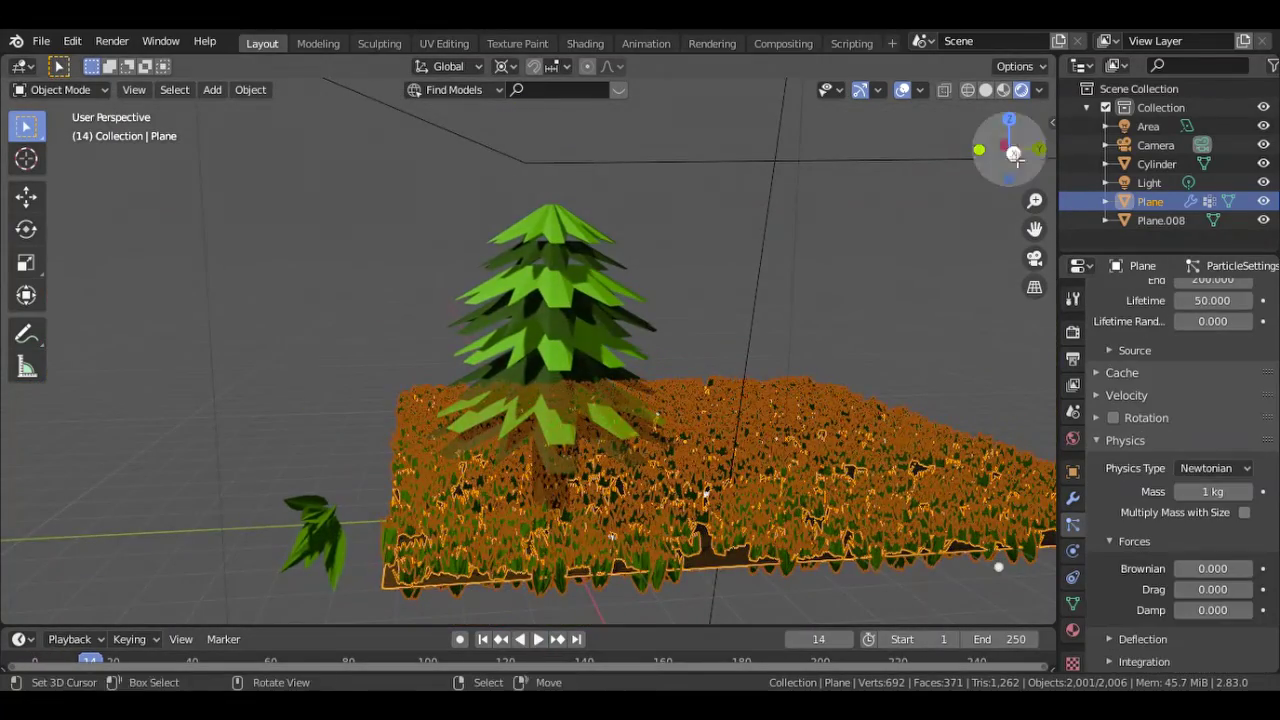
left_click_drag(1014, 155, 775, 404)
Add a tiny UV sphere with a bright yellow Emission material.
key("shift+a")
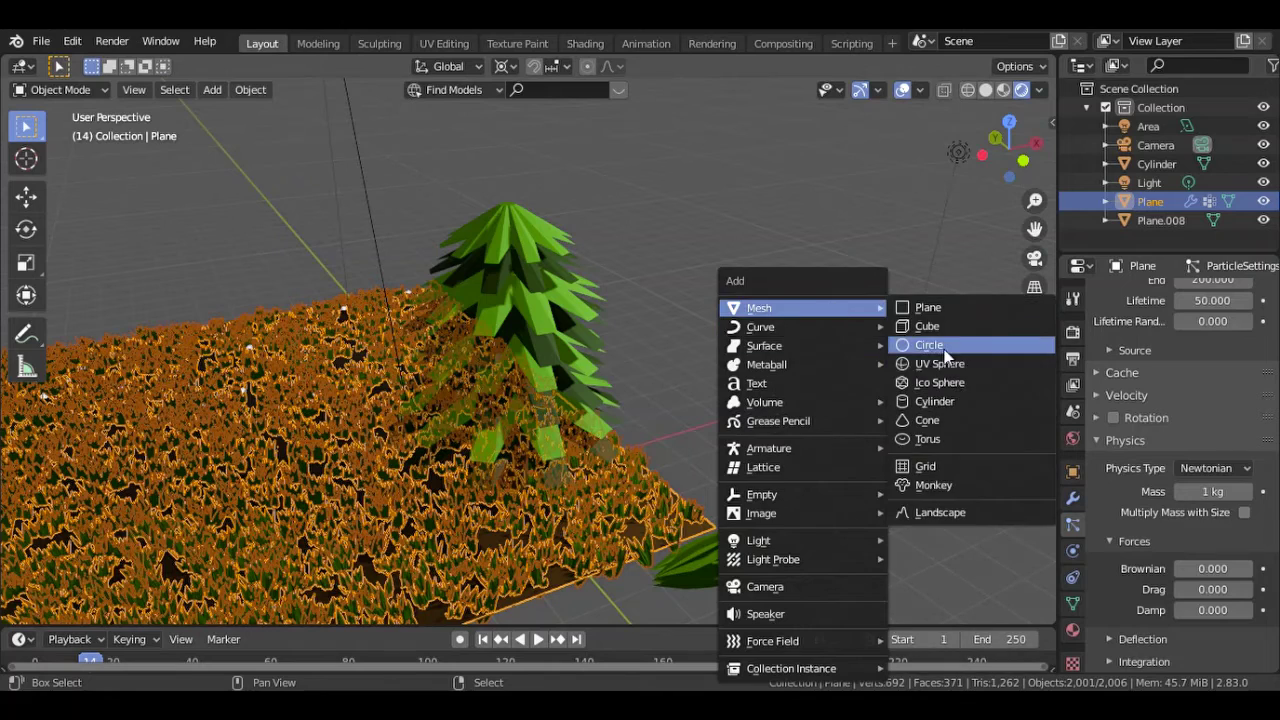
left_click(940, 363)
key("s")
left_click(799, 389)
left_click(1073, 630)
left_click(1195, 374)
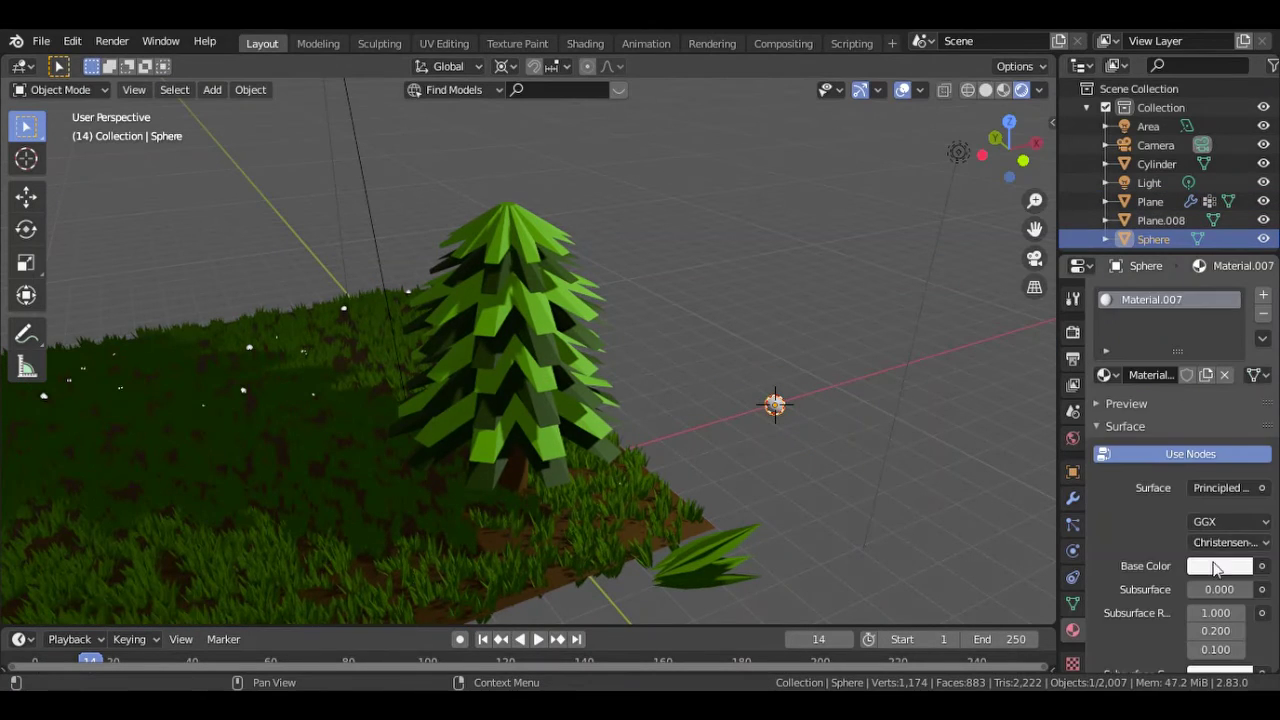
left_click(1230, 487)
left_click(1040, 113)
left_click(1219, 521)
left_click(1116, 350)
left_click_drag(1237, 262, 1237, 284)
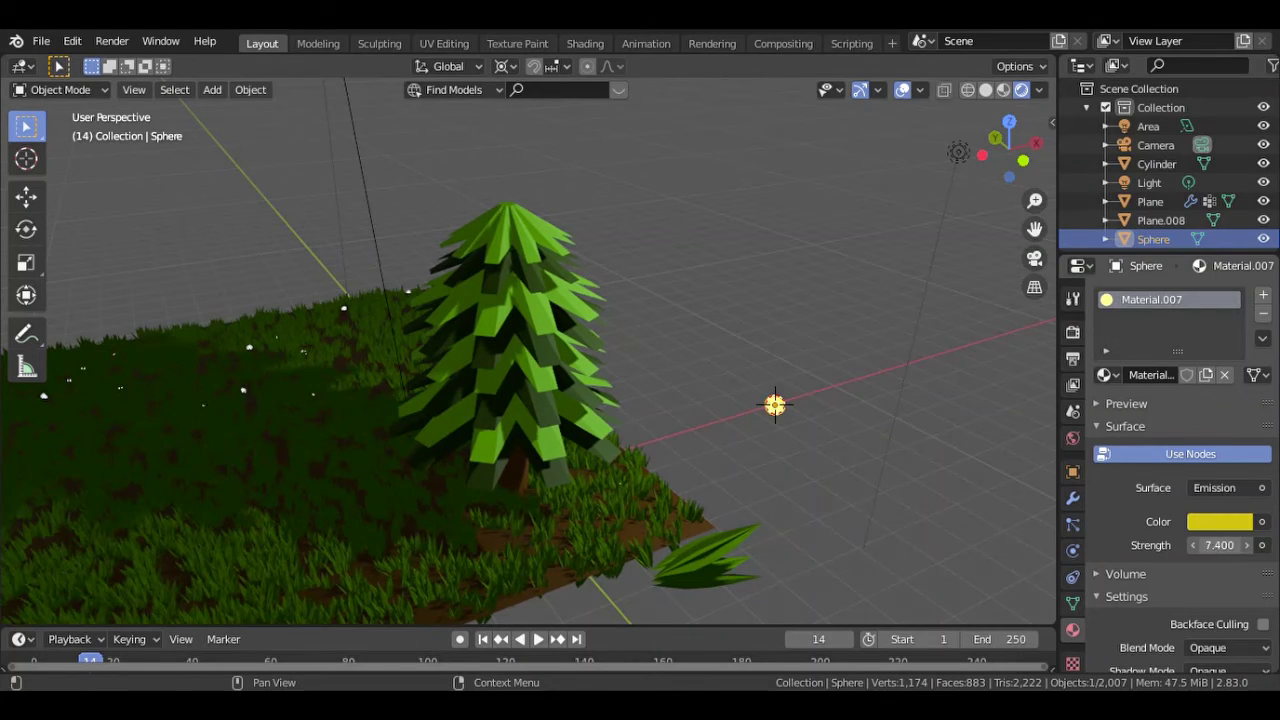
Enable ambient occlusion and Bloom in the render settings.
left_click(1073, 331)
left_click(1113, 444)
left_click(1113, 422)
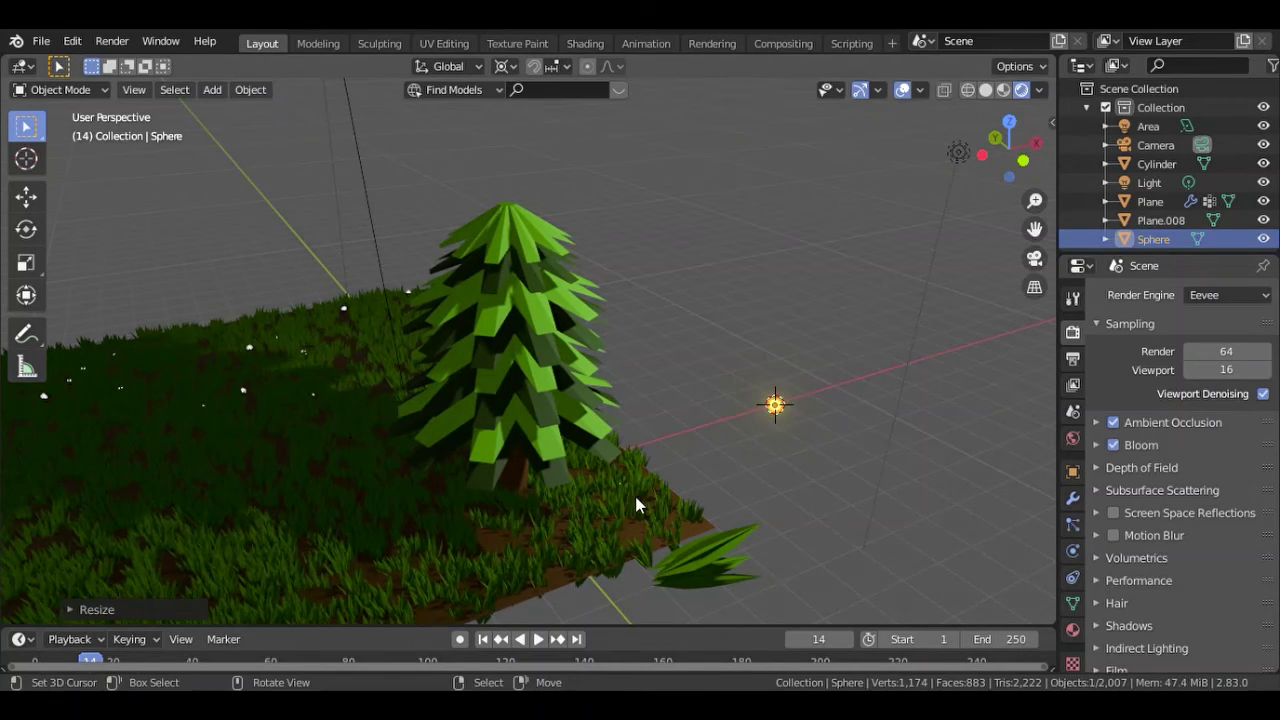
Set the ground plane's emitter particle count to 1500.
left_click(1150, 201)
left_click(1073, 524)
scroll(1180, 400, "down", 4)
left_click(1215, 338)
type("15")
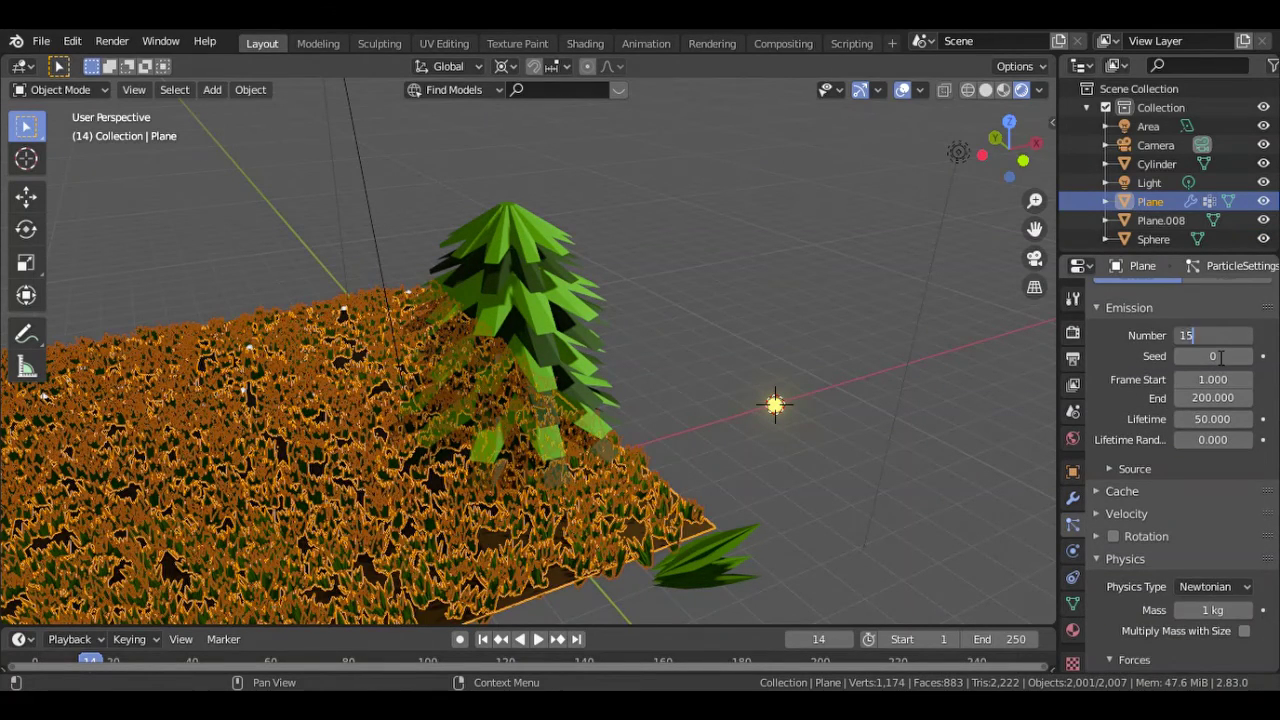
type("00")
key("Return")
scroll(1180, 400, "down", 3)
scroll(1180, 400, "up", 5)
scroll(1180, 400, "up", 2)
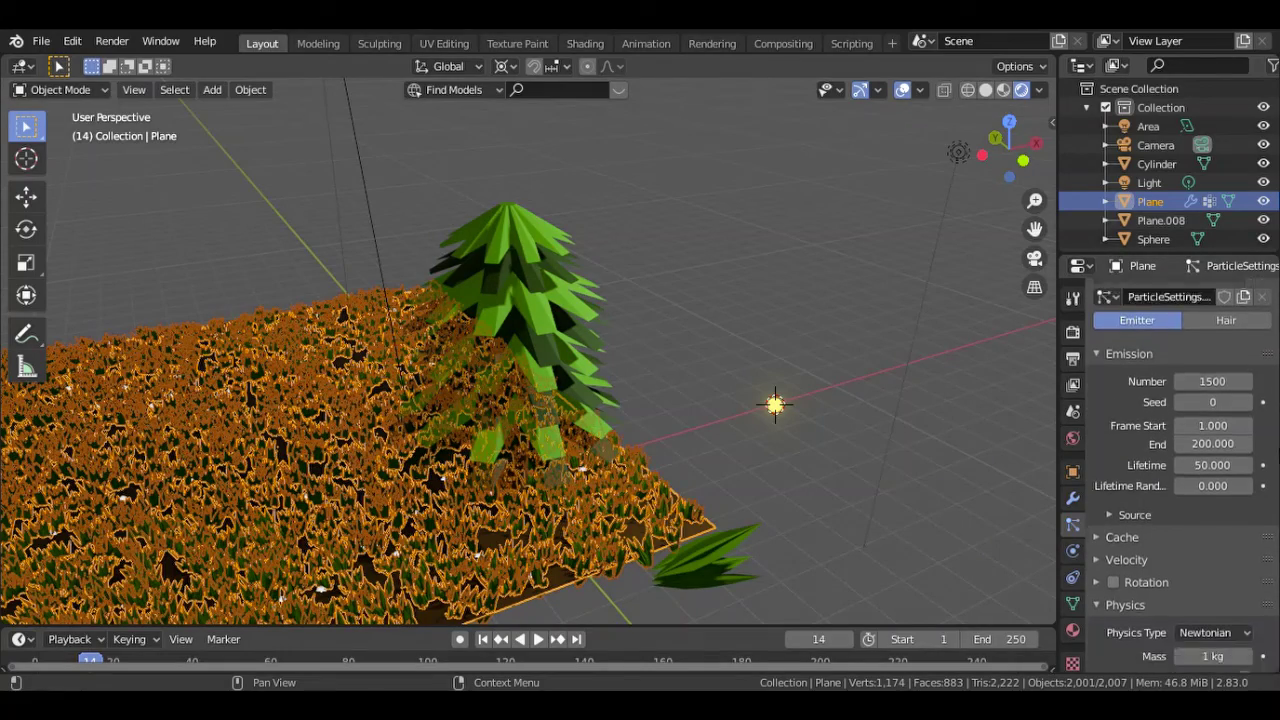
scroll(1180, 450, "down", 6)
Render the particles as the Sphere object and view through the camera.
left_click(1210, 519)
left_click(1180, 623)
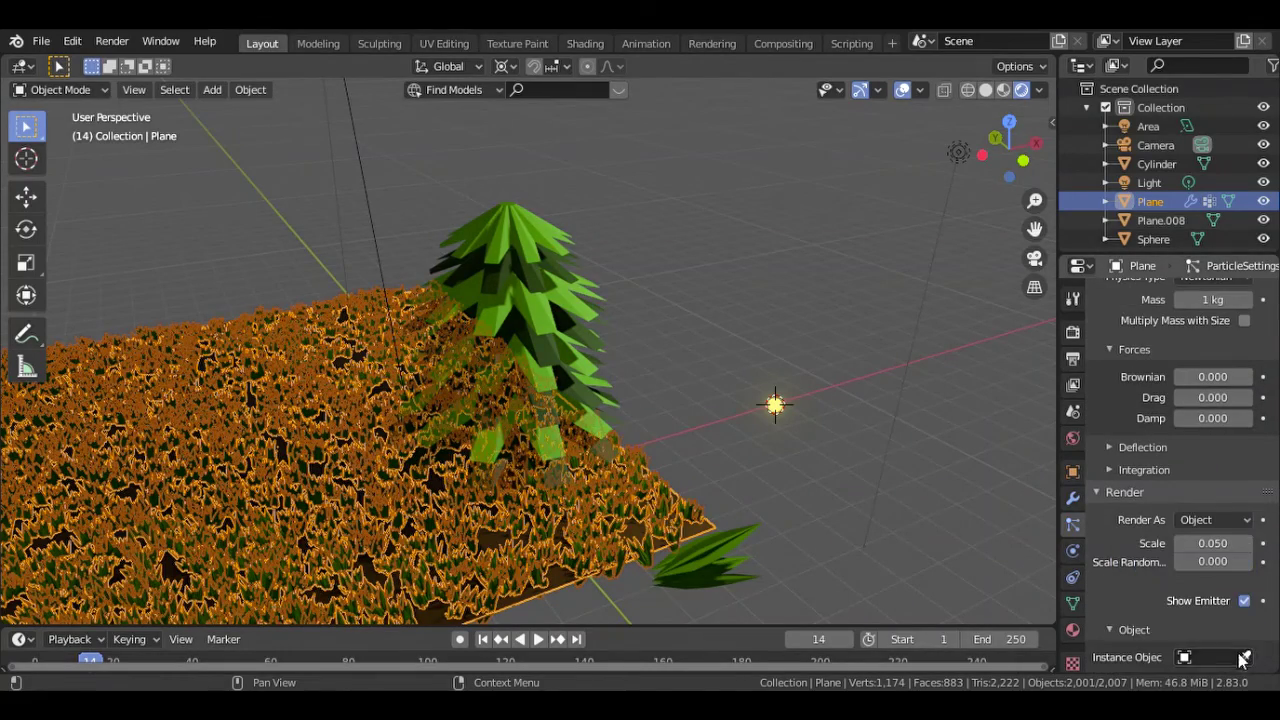
left_click(775, 405)
key("KP_0")
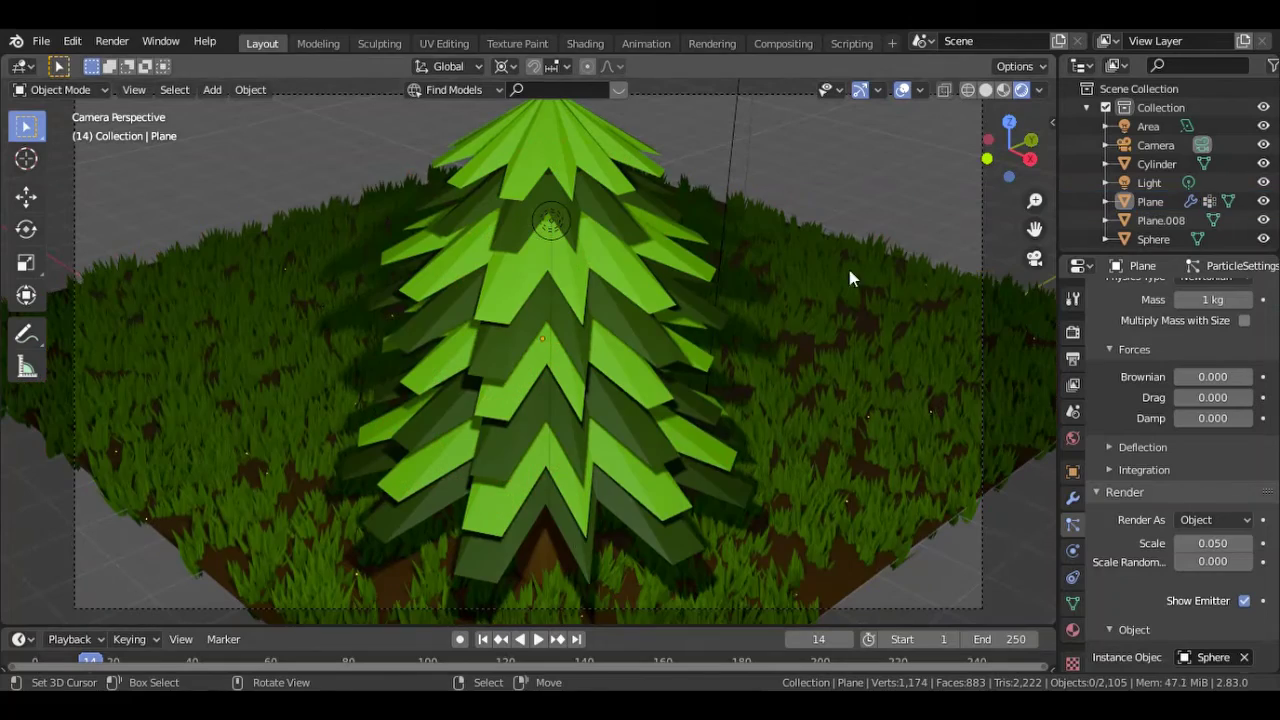
Set particle scale to 0.450 and gravity to 0.250, then play back the drifting fireflies.
left_click_drag(1212, 543, 1240, 543)
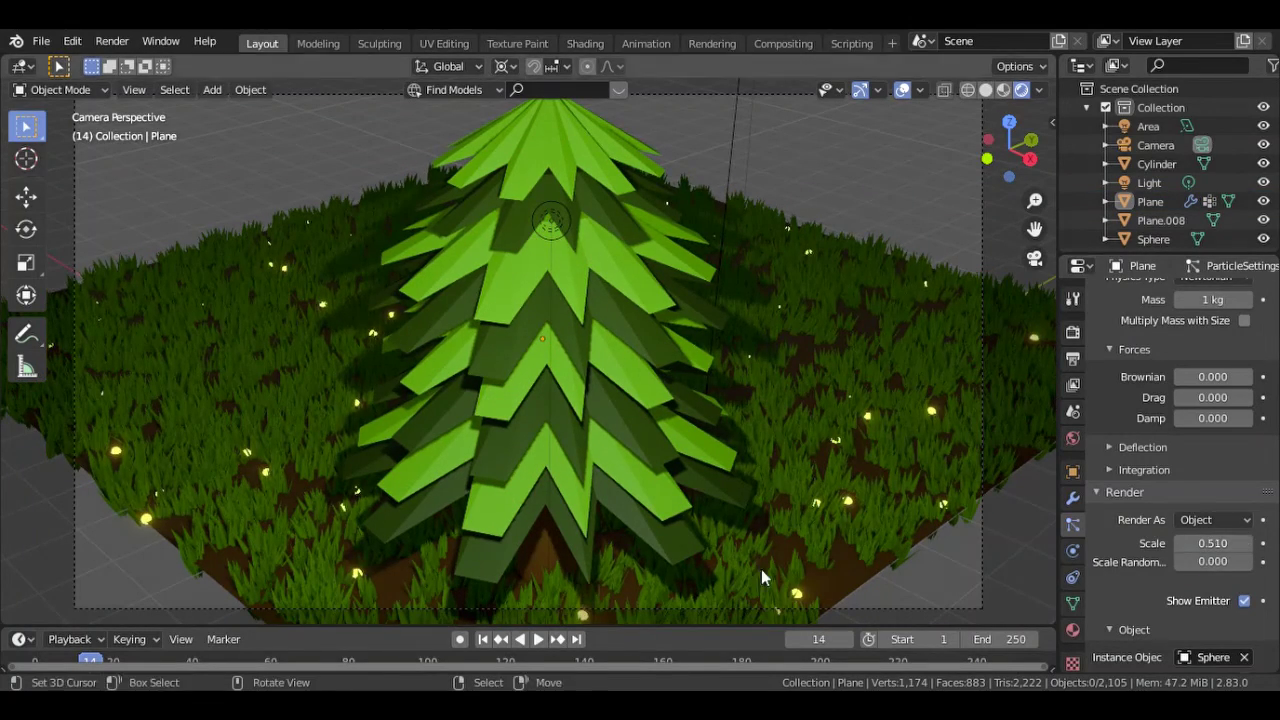
left_click_drag(205, 662, 192, 662)
scroll(1180, 480, "down", 1)
scroll(1174, 588, "down", 5)
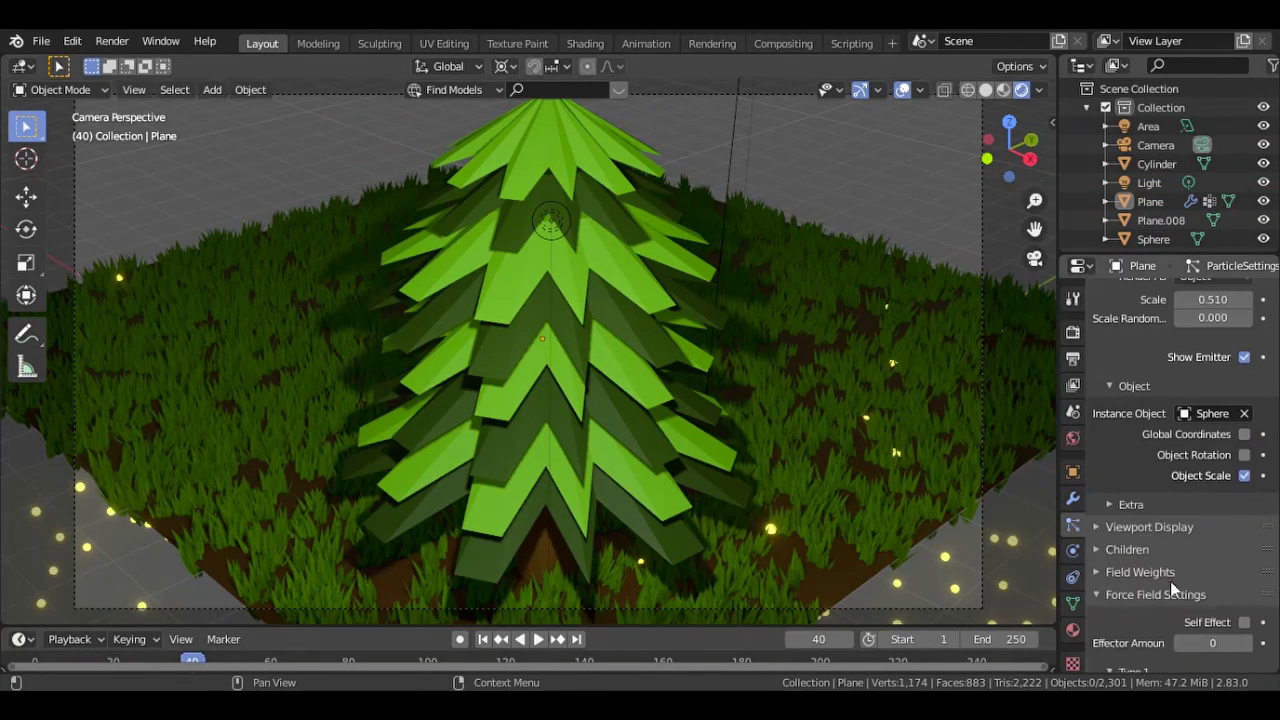
left_click_drag(1227, 623, 1195, 623)
key("space")
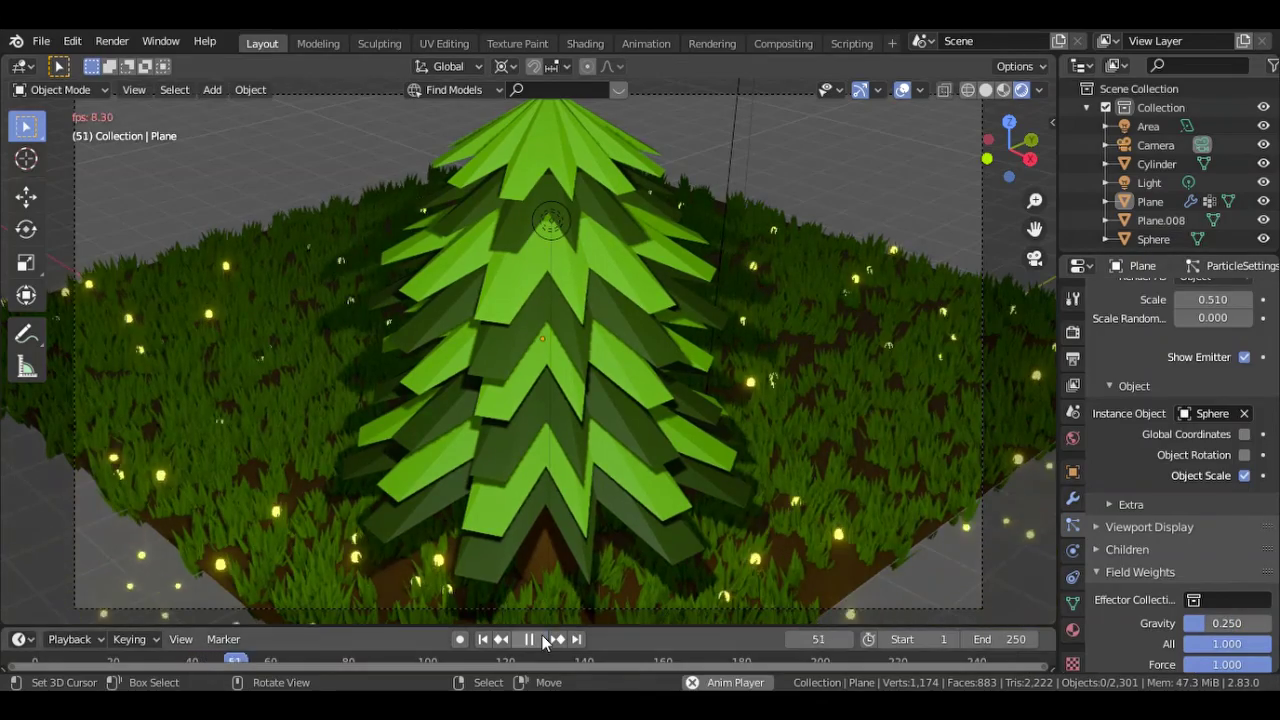
key("space")
left_click(938, 490)
scroll(1170, 480, "up", 7)
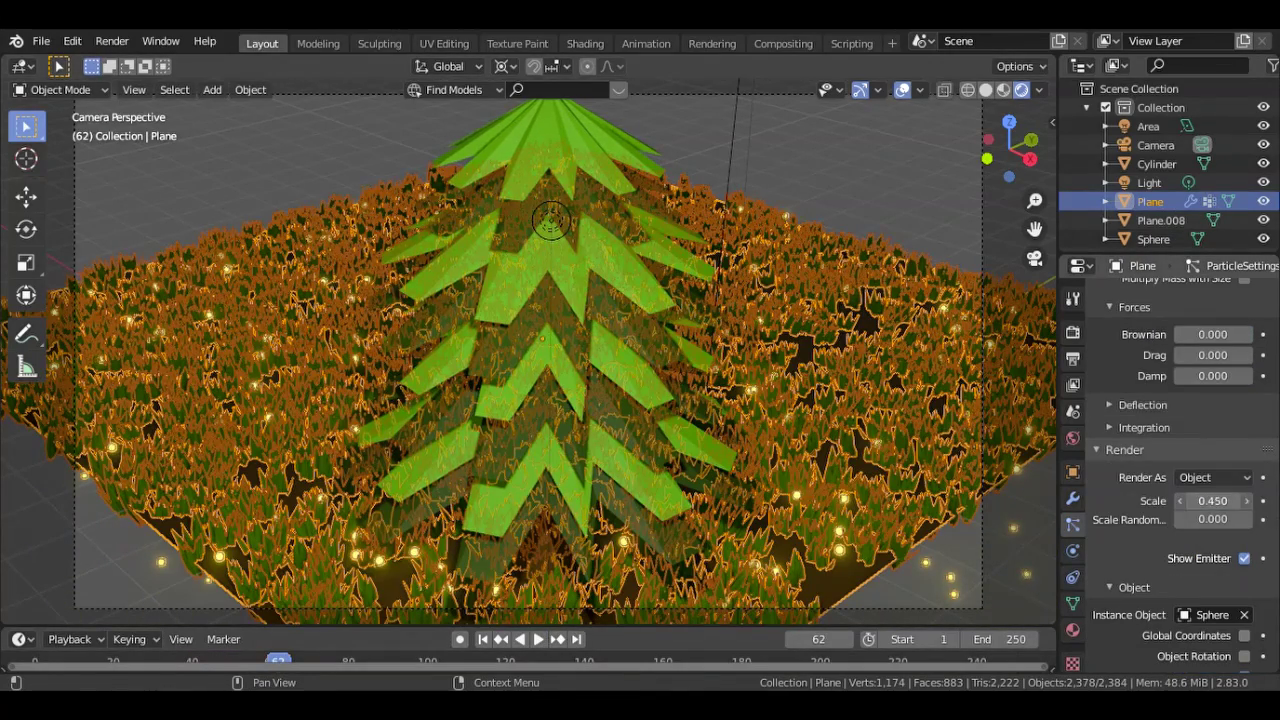